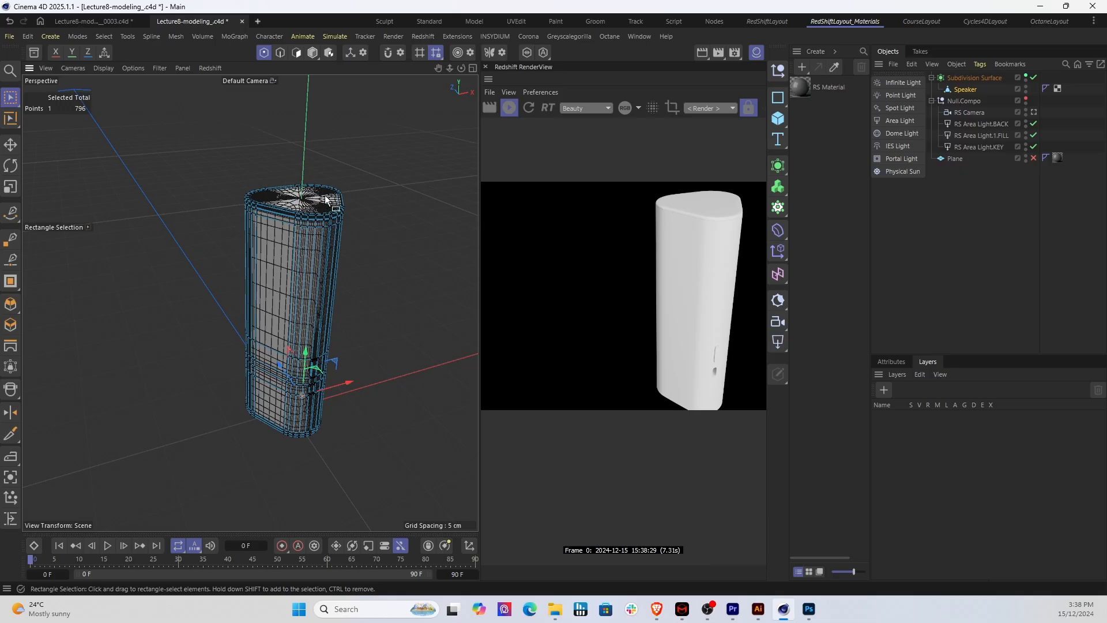
Step: Save the speaker scene as a new incremental version
scroll(315, 209, "up", 3)
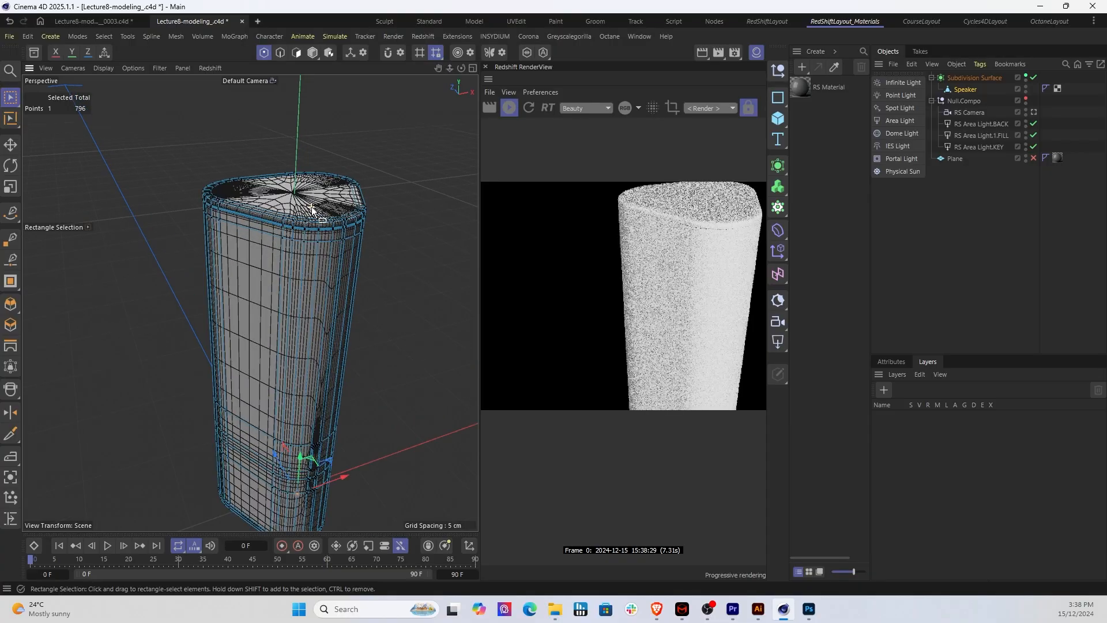
scroll(311, 209, "up", 2)
left_click(10, 36)
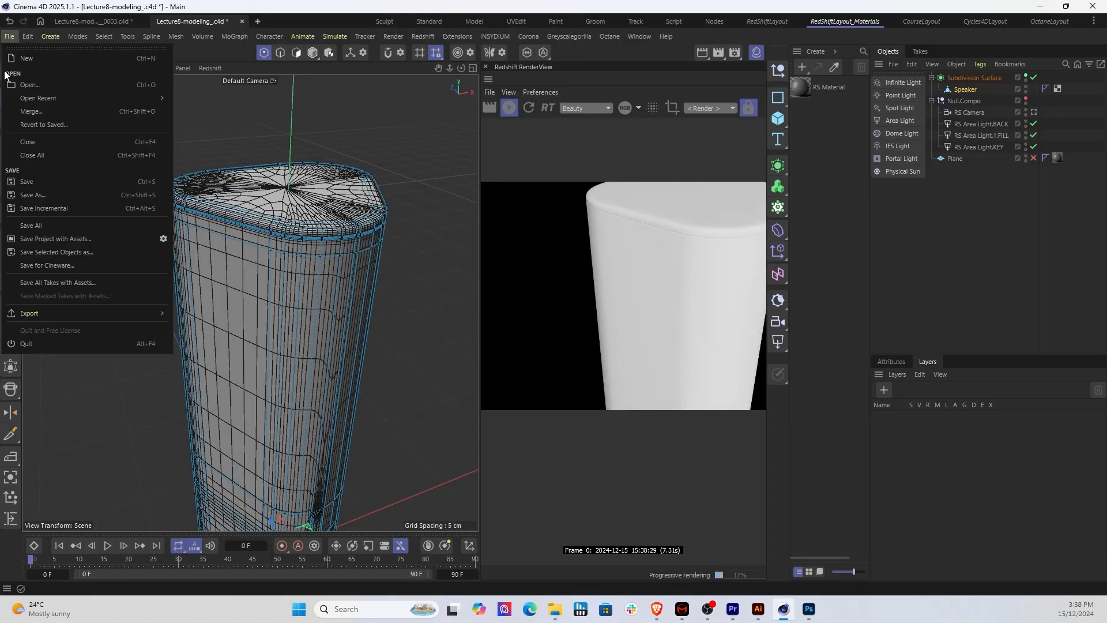
left_click(44, 209)
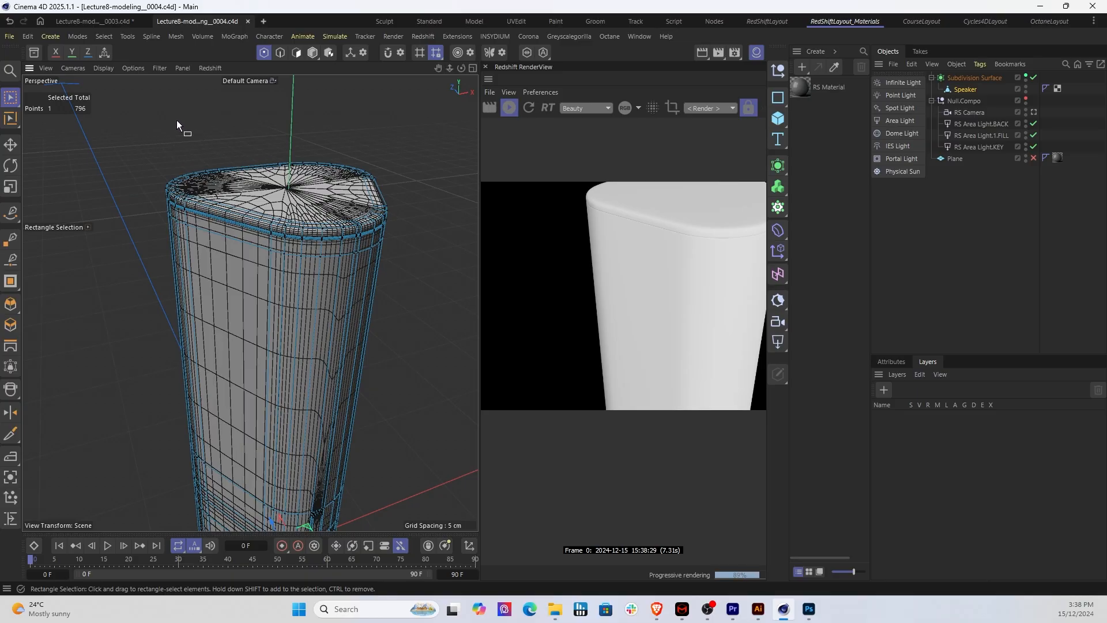
Step: Disable the Subdivision Surface and select the speaker's flat top face in polygon mode with Brush Selection
middle_click_drag(404, 231, 353, 246, "alt")
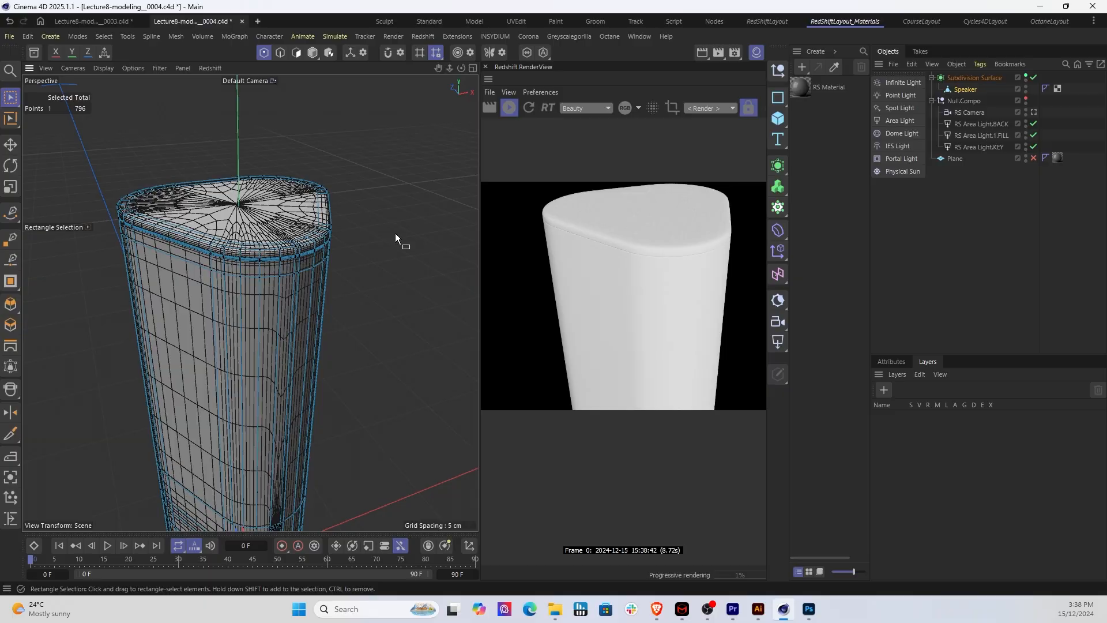
left_click(1034, 78)
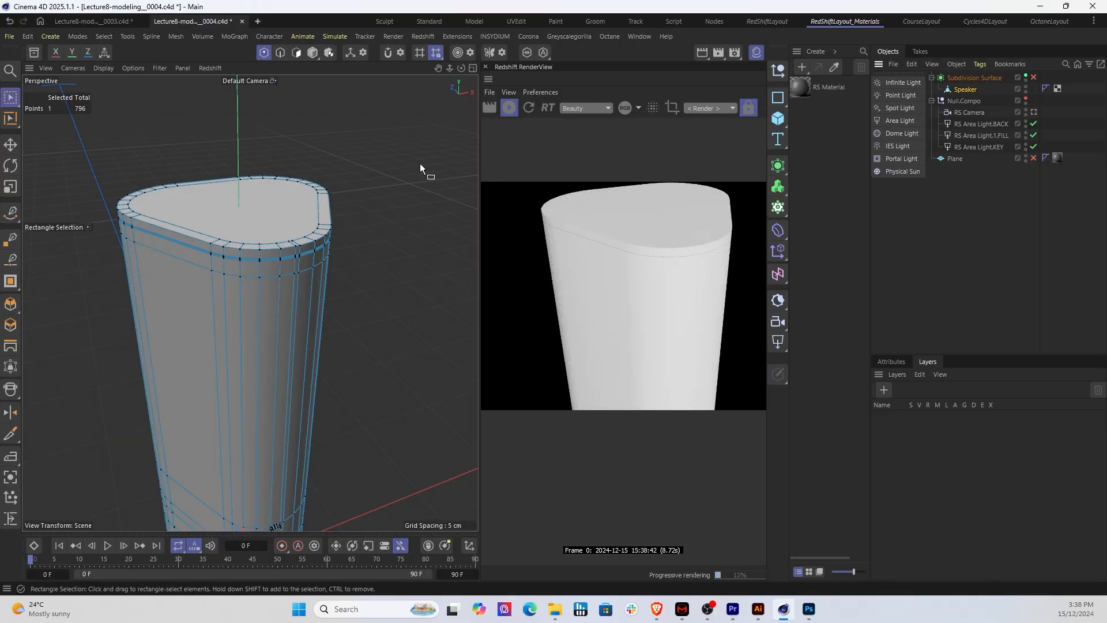
left_click(296, 52)
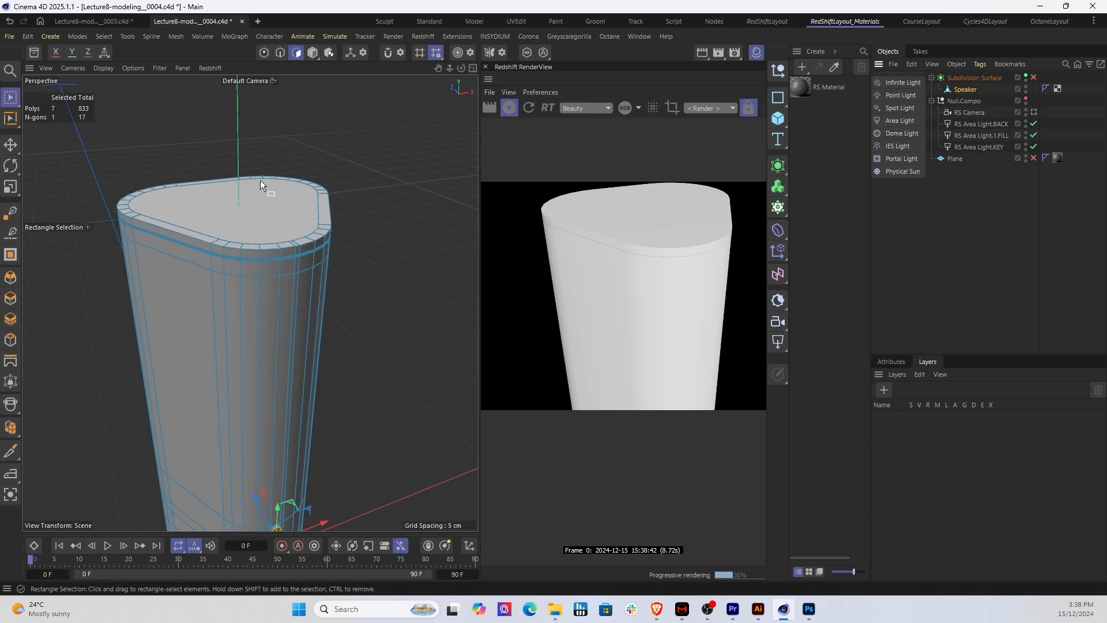
left_click(12, 101)
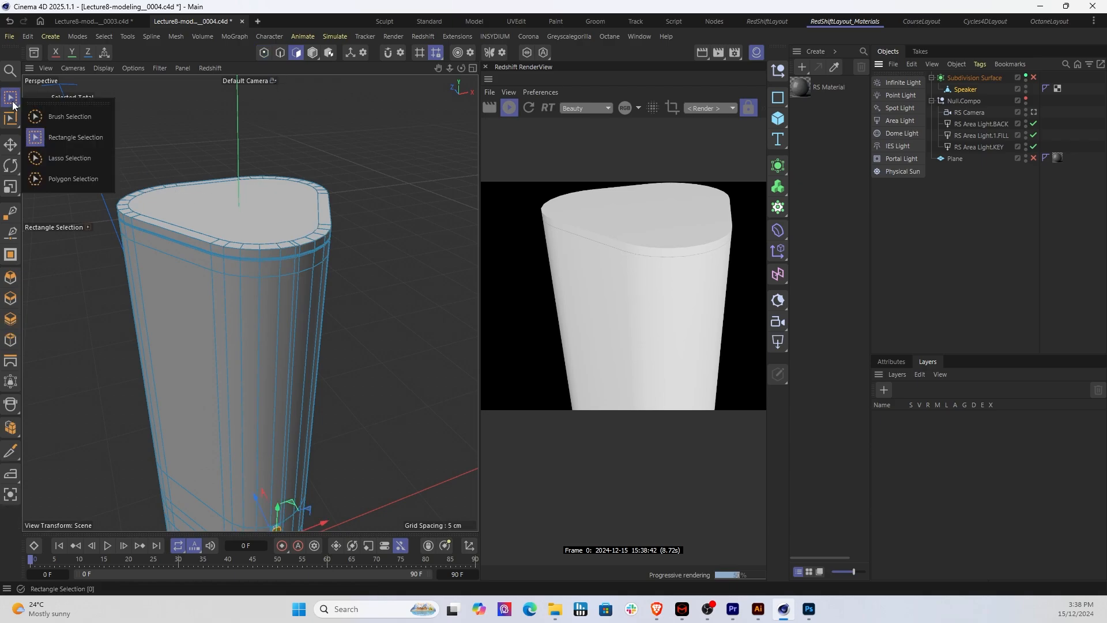
left_click(63, 116)
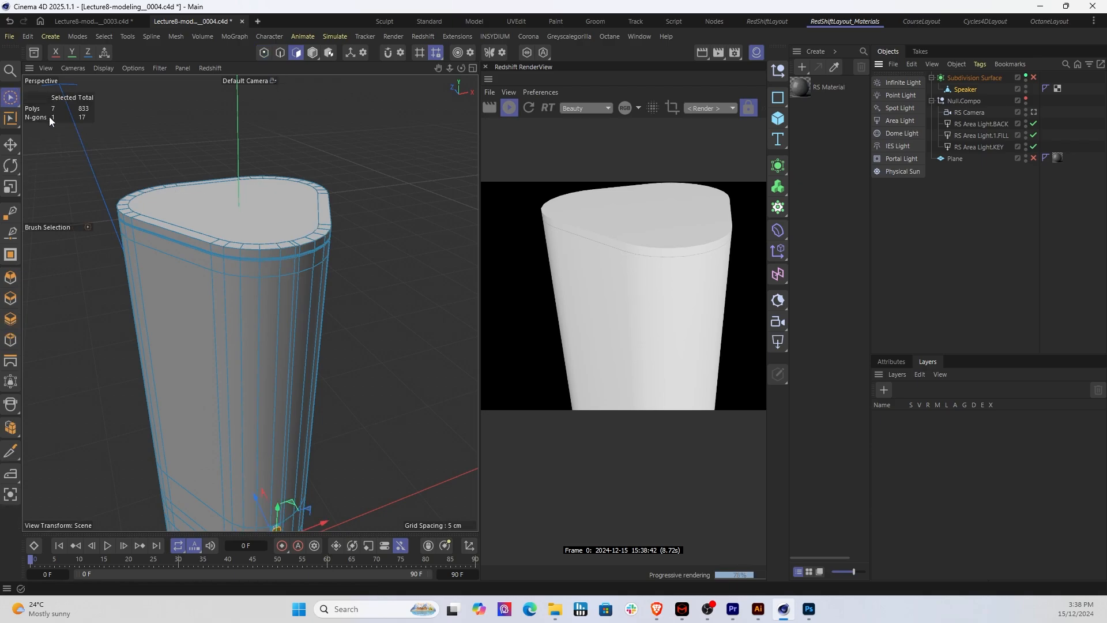
left_click(218, 209)
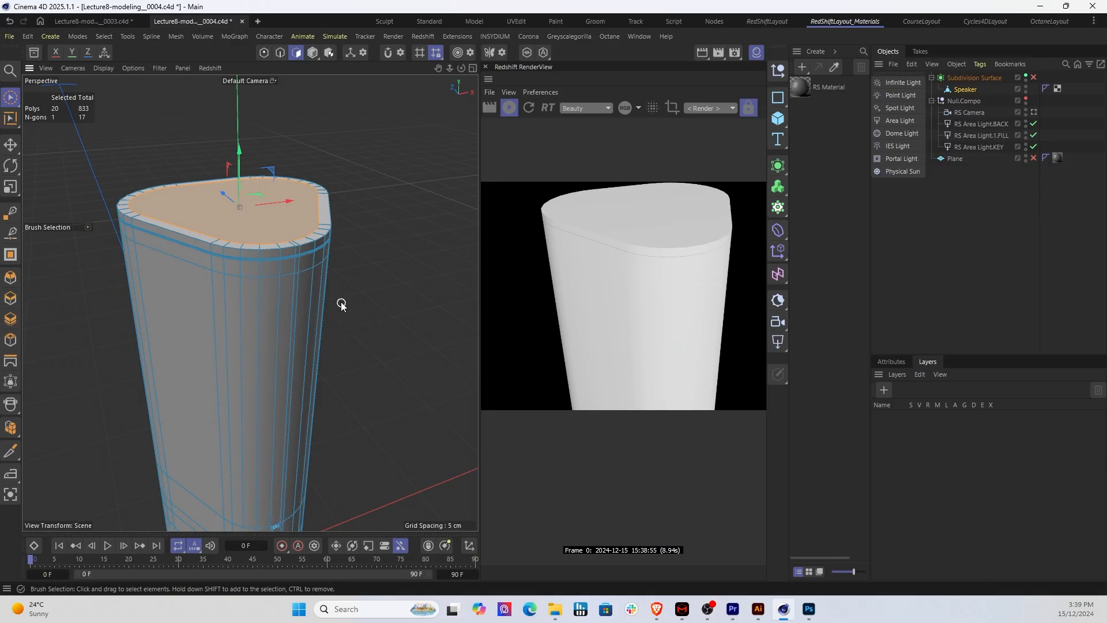
Step: Split the selected top face into a separate object and check both resulting speaker objects
right_click(209, 209)
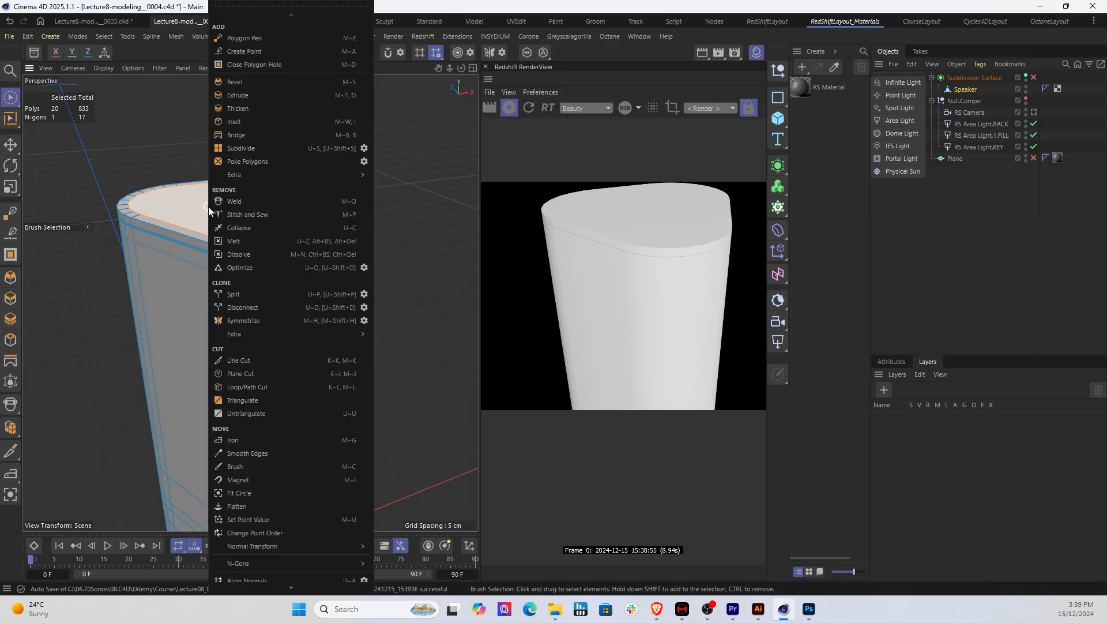
left_click(241, 293)
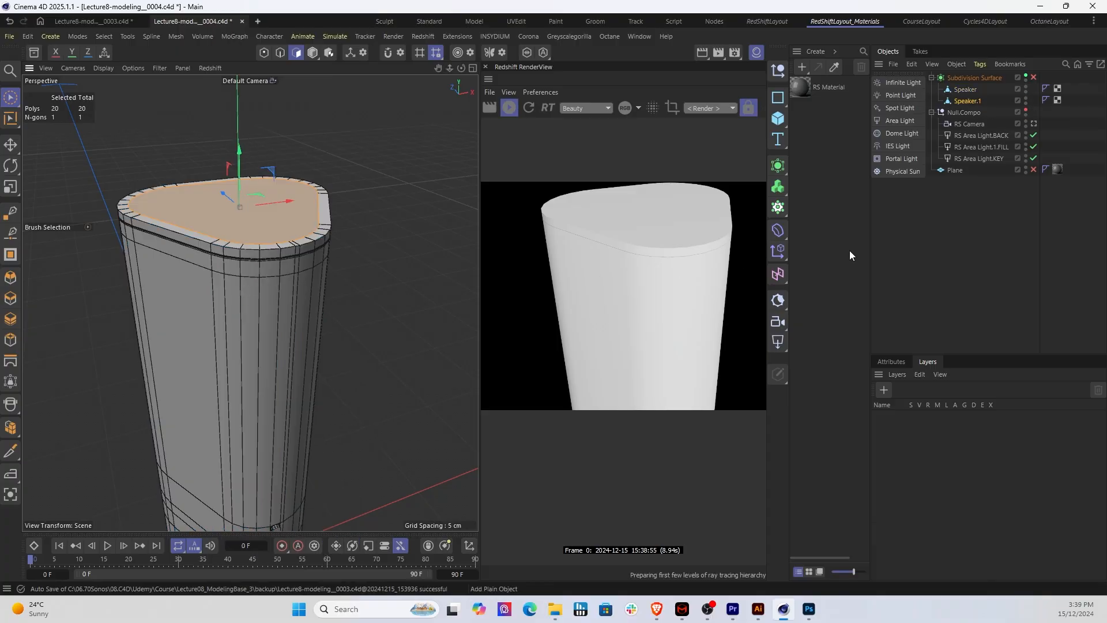
left_click(975, 200)
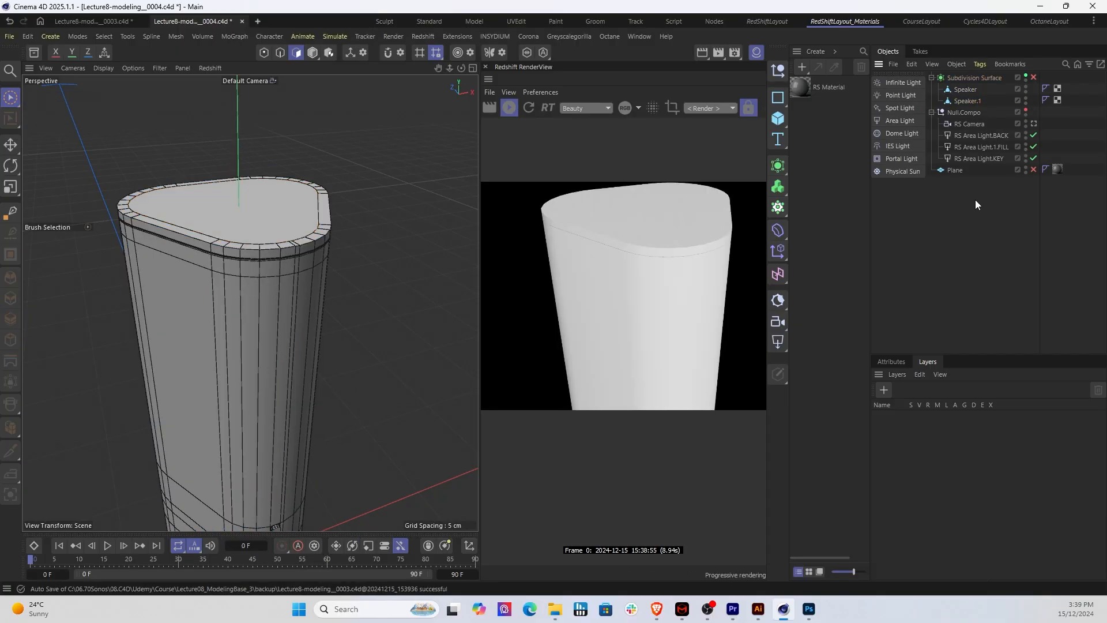
left_click(970, 91)
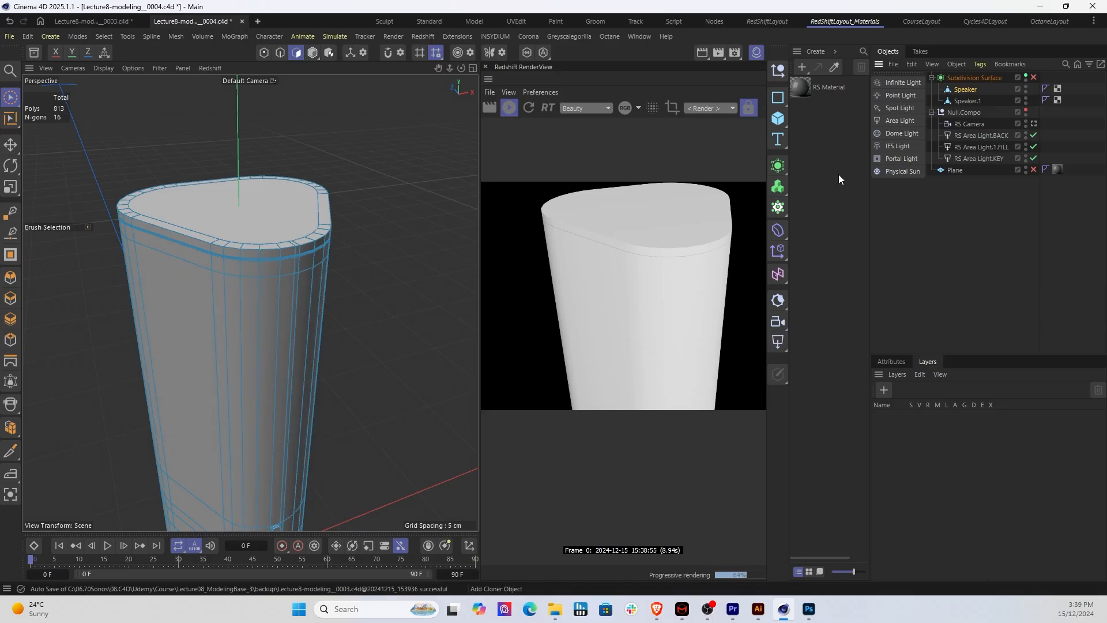
left_click(964, 101)
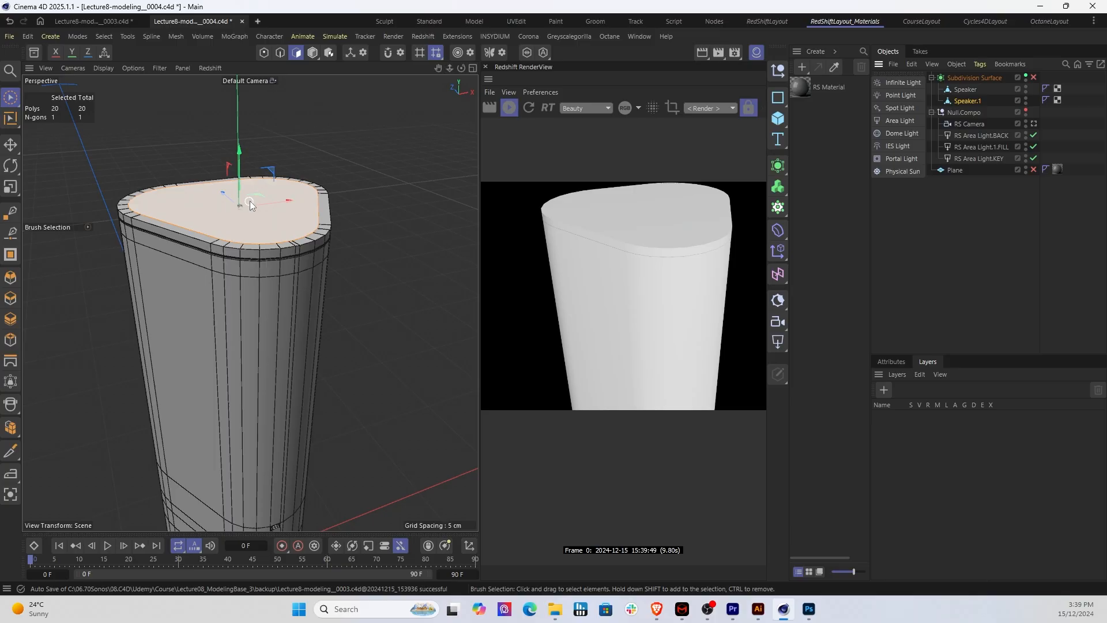
Step: Rename the split-off top face object as Speaker.TOP and keep it selected
left_click(931, 208)
left_click(970, 104)
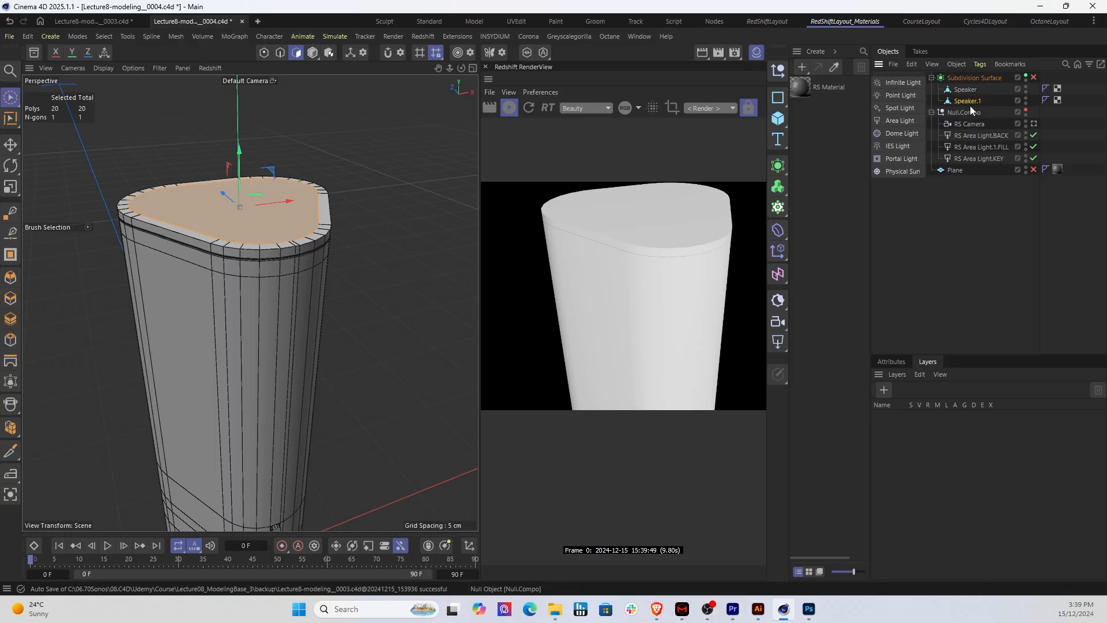
double_click(971, 102)
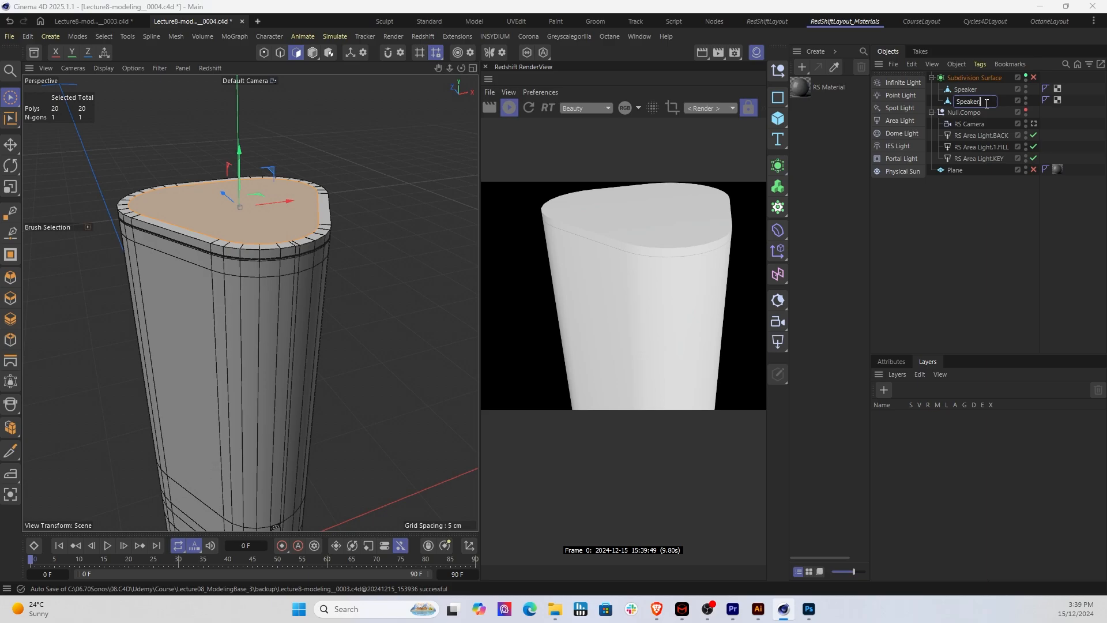
key("Return")
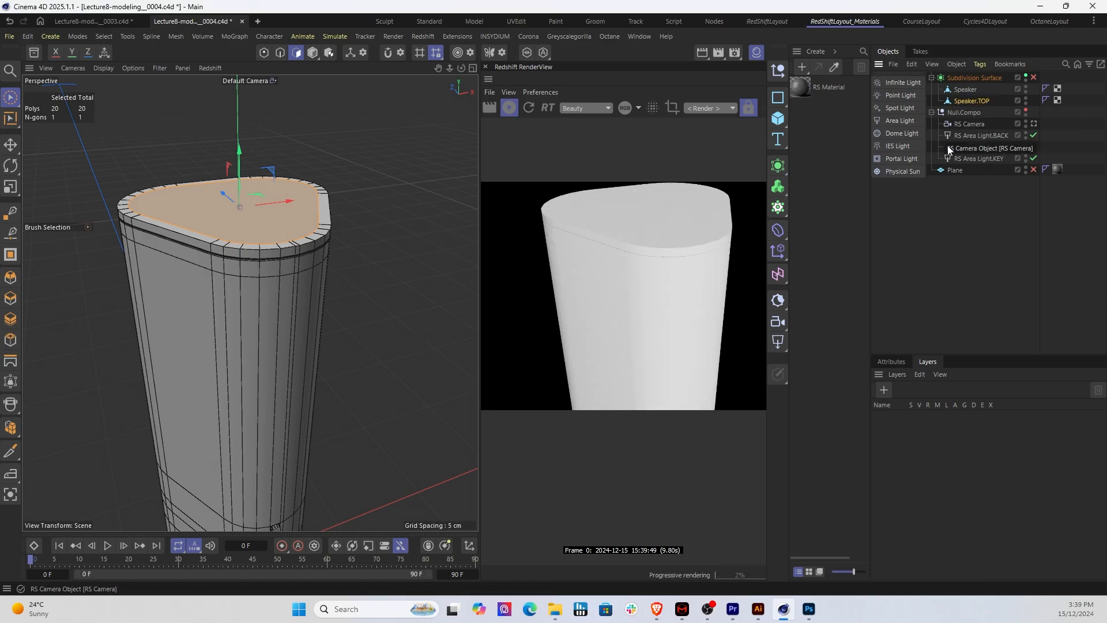
left_click(950, 202)
left_click(960, 100)
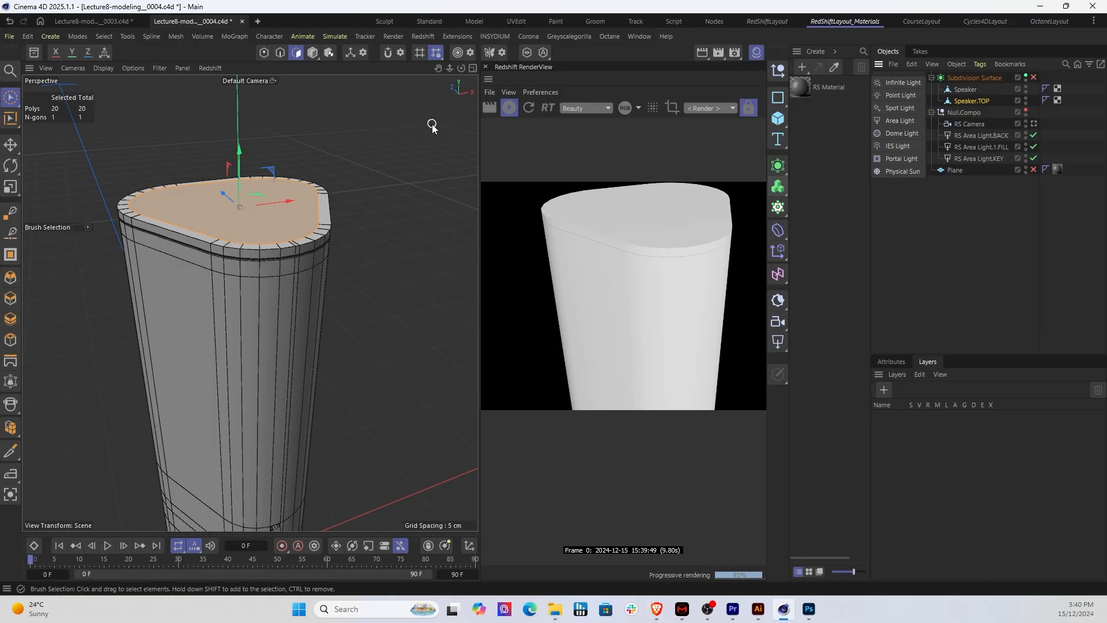
Step: Switch to the UVEdit layout and select the top face to display its UVs in the texture view
left_click(524, 22)
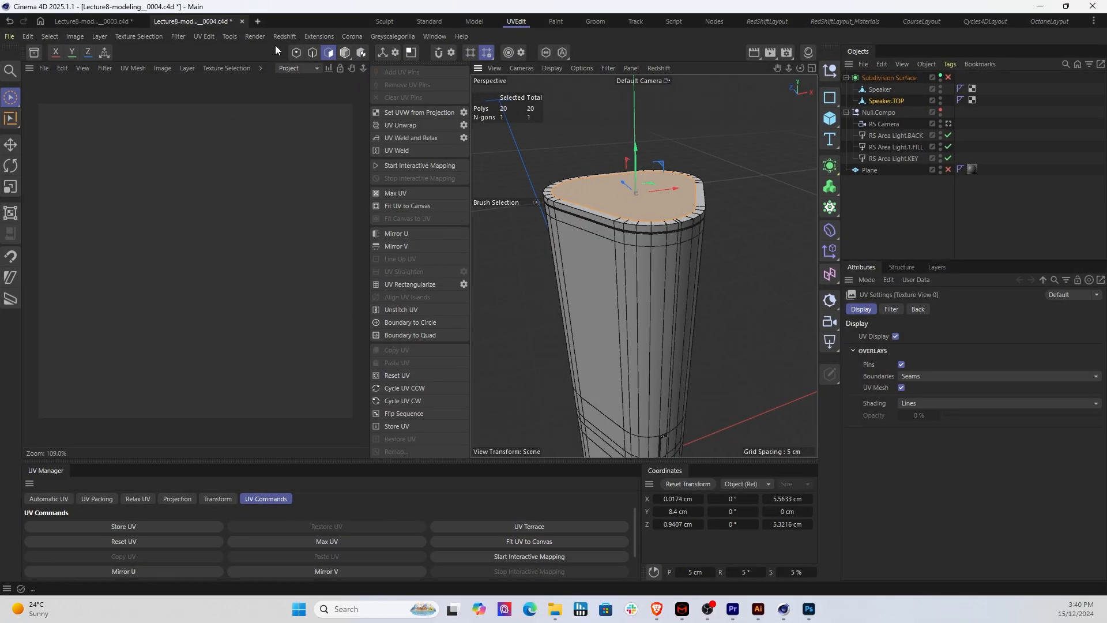
left_click(435, 37)
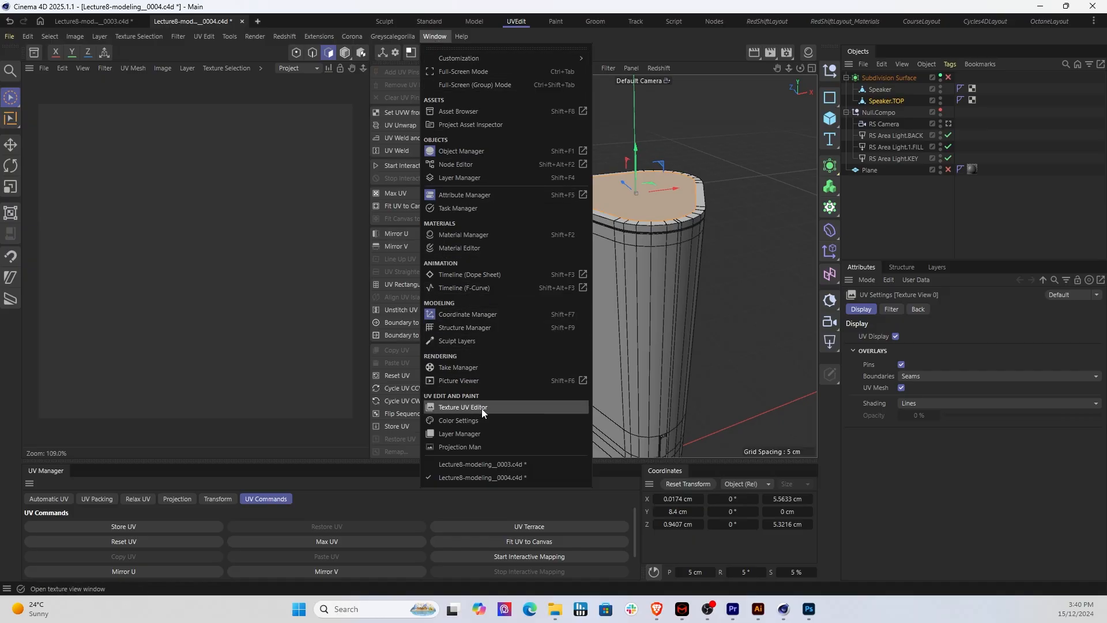
left_click(526, 8)
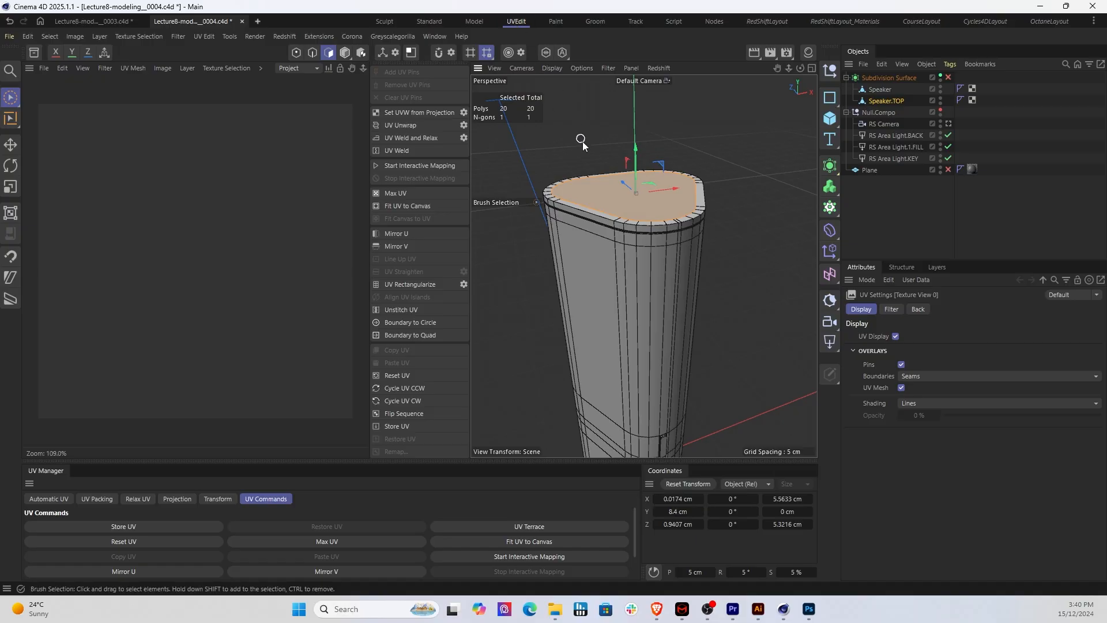
left_click(606, 195)
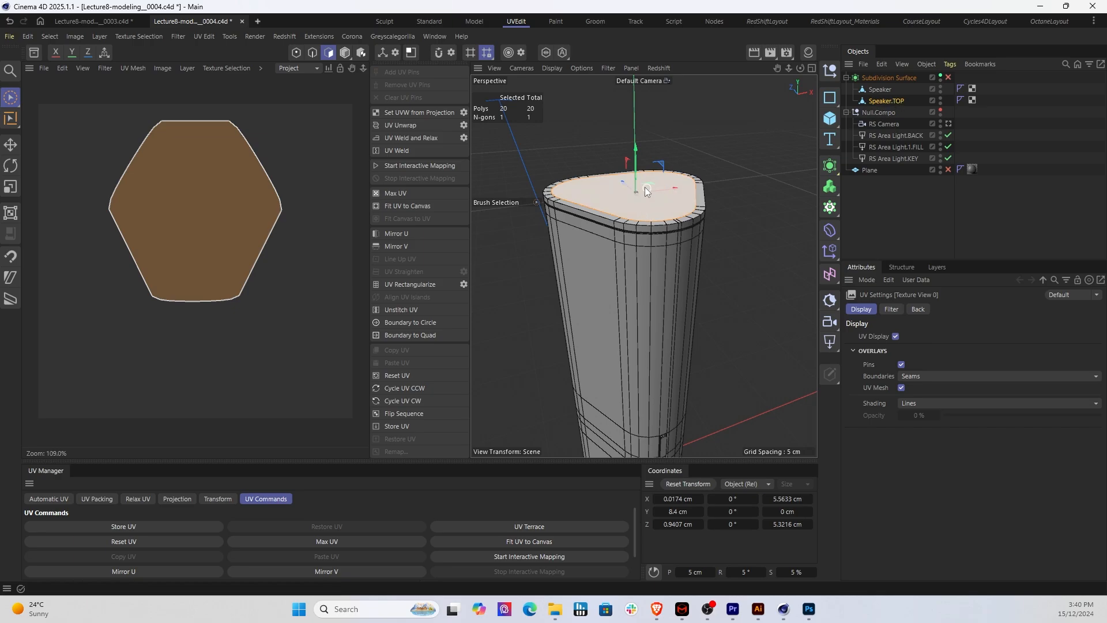
Step: Unwrap the UVs of Speaker.TOP's selected face and fit them to the canvas
left_click(883, 101)
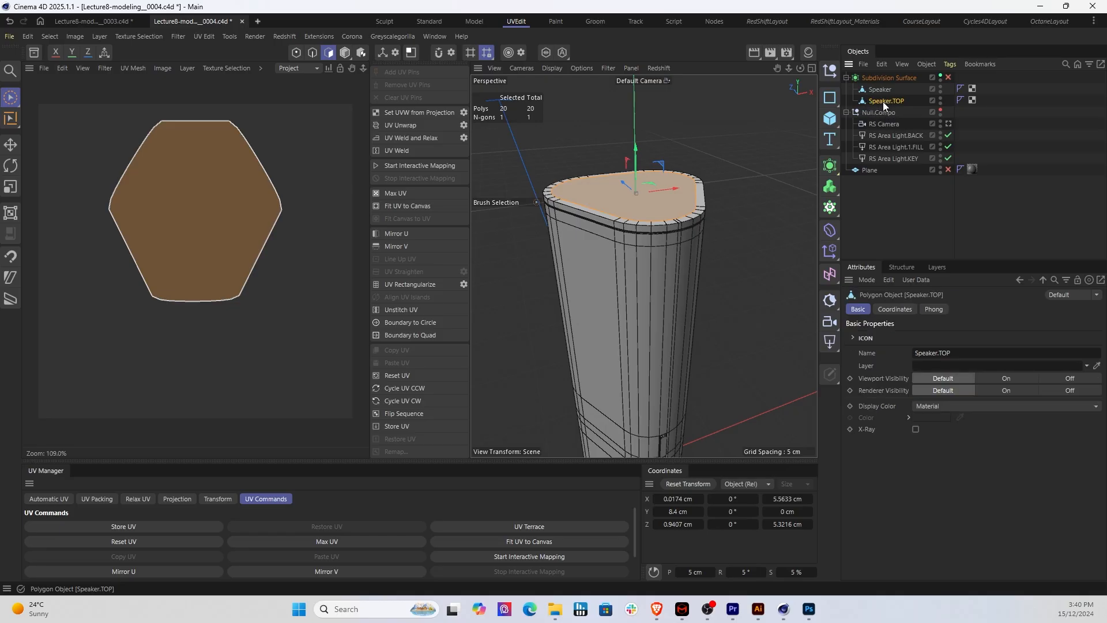
left_click(328, 54)
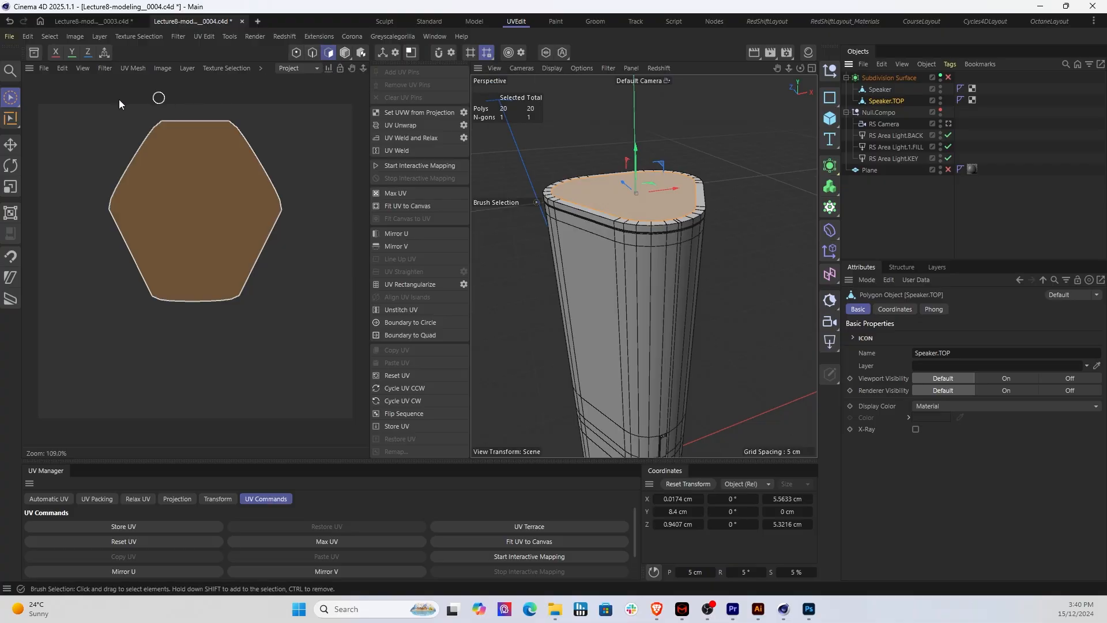
left_click(10, 97)
left_click(34, 117)
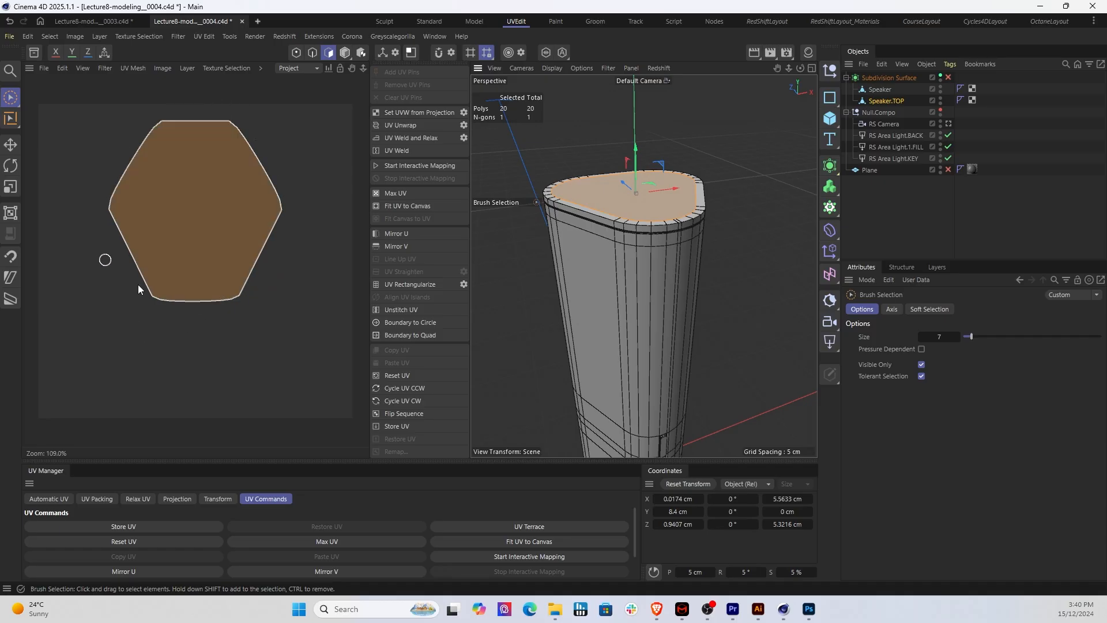
left_click(394, 128)
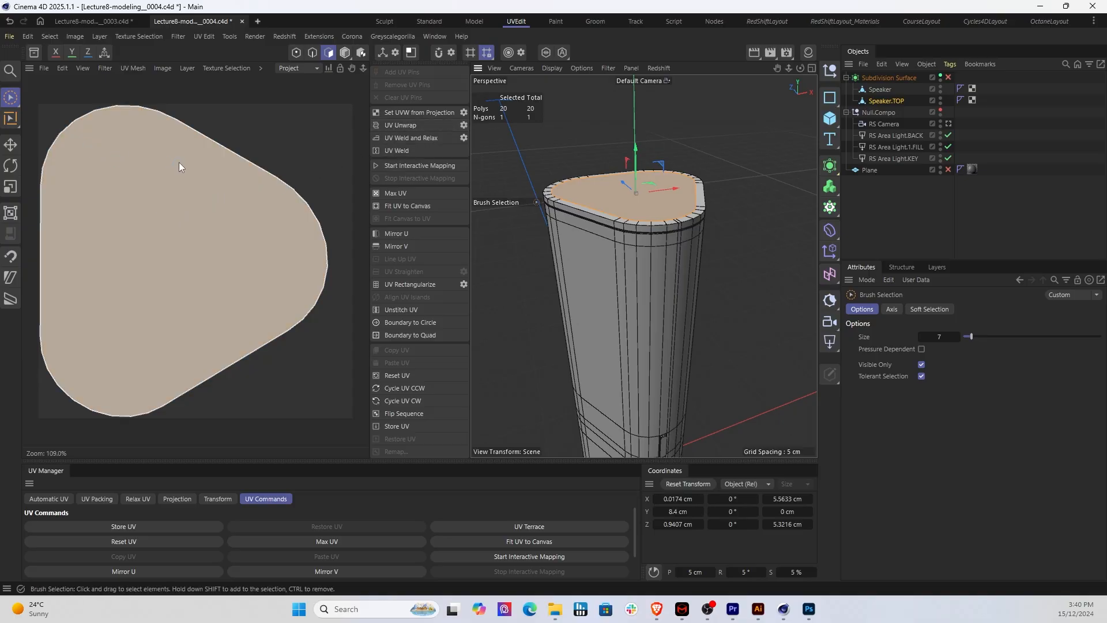
left_click(395, 205)
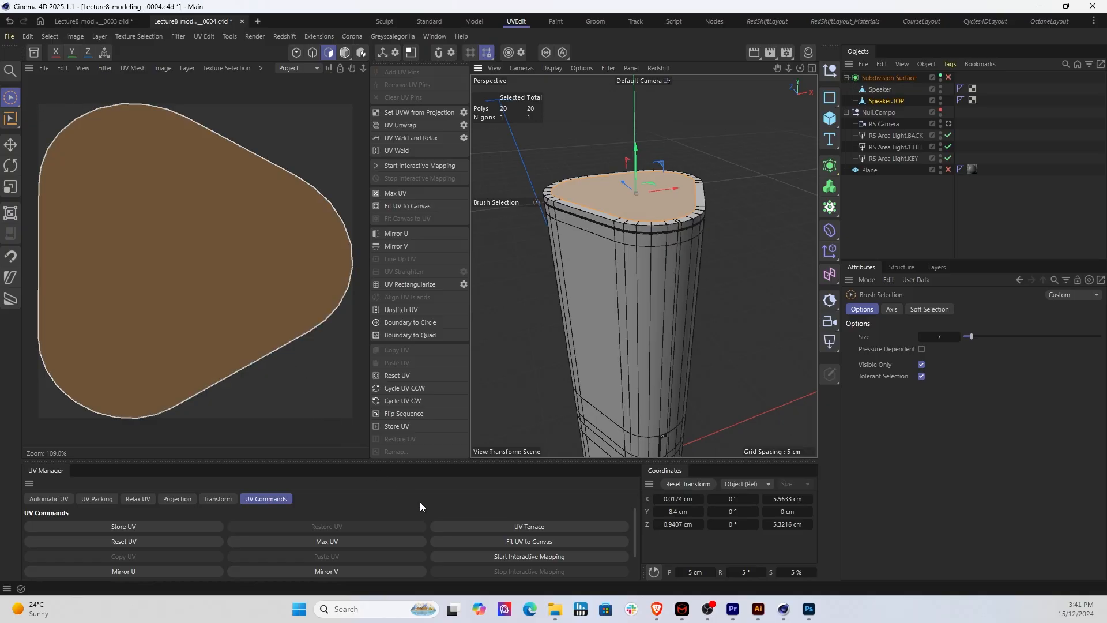
Step: Switch to Photoshop, examine the microphone and control icons in BUMPAsset 4.png, and return to Cinema 4D
mouse_move(555, 617)
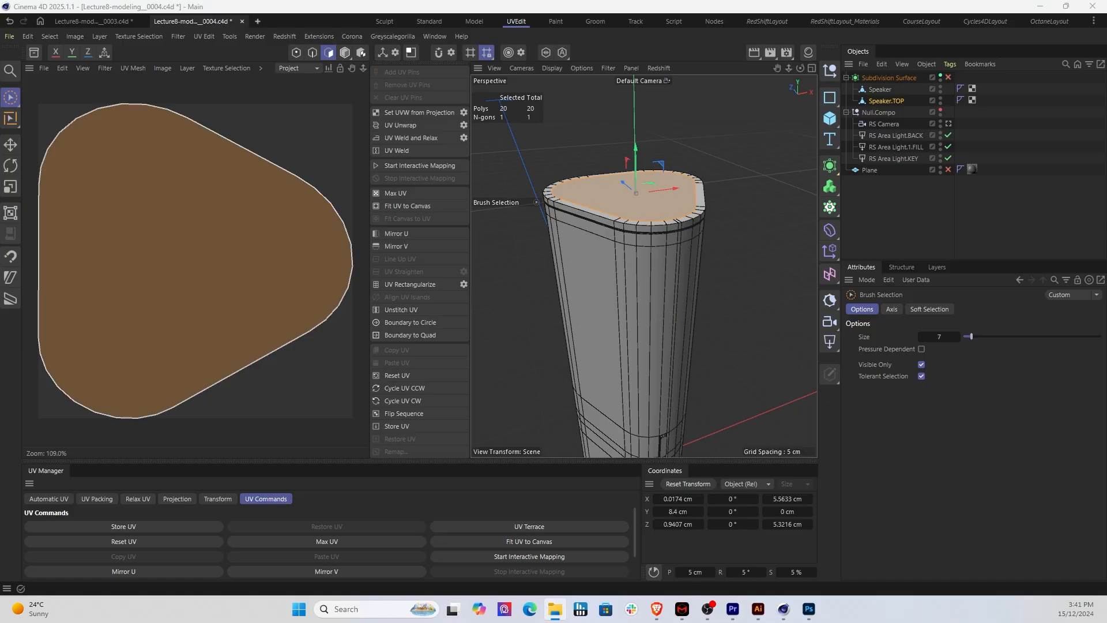
key("alt+Tab")
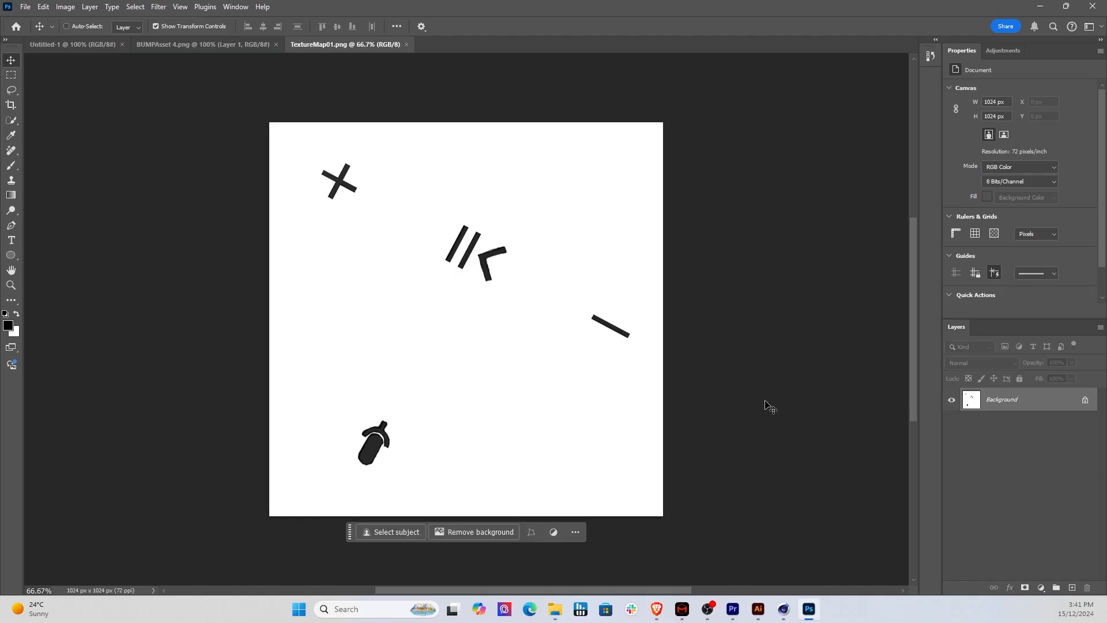
left_click(242, 44)
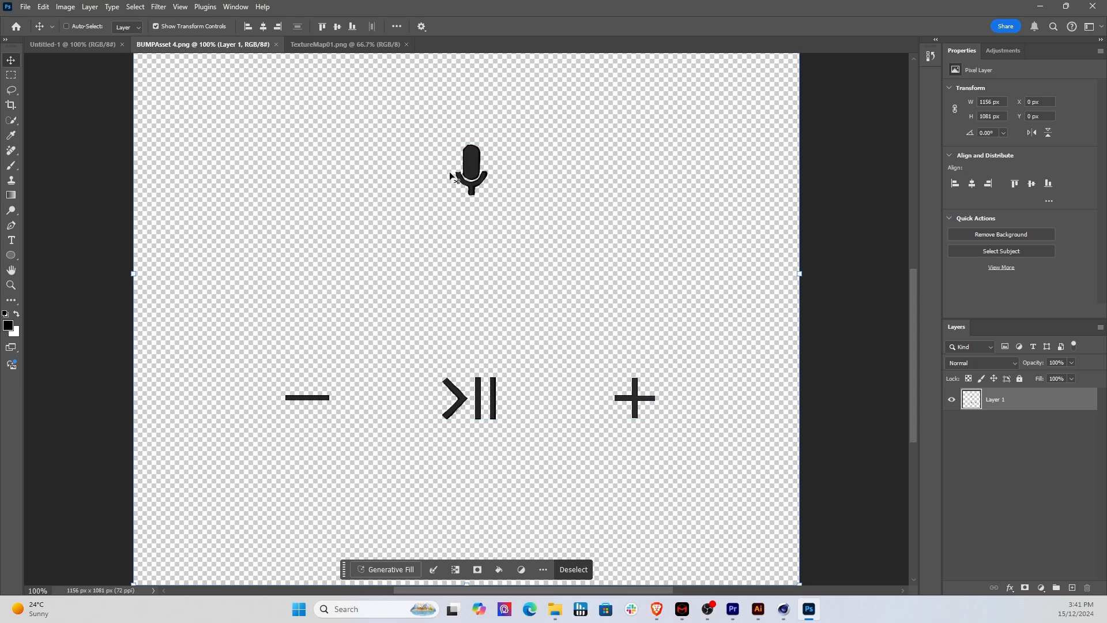
left_click_drag(450, 176, 472, 198)
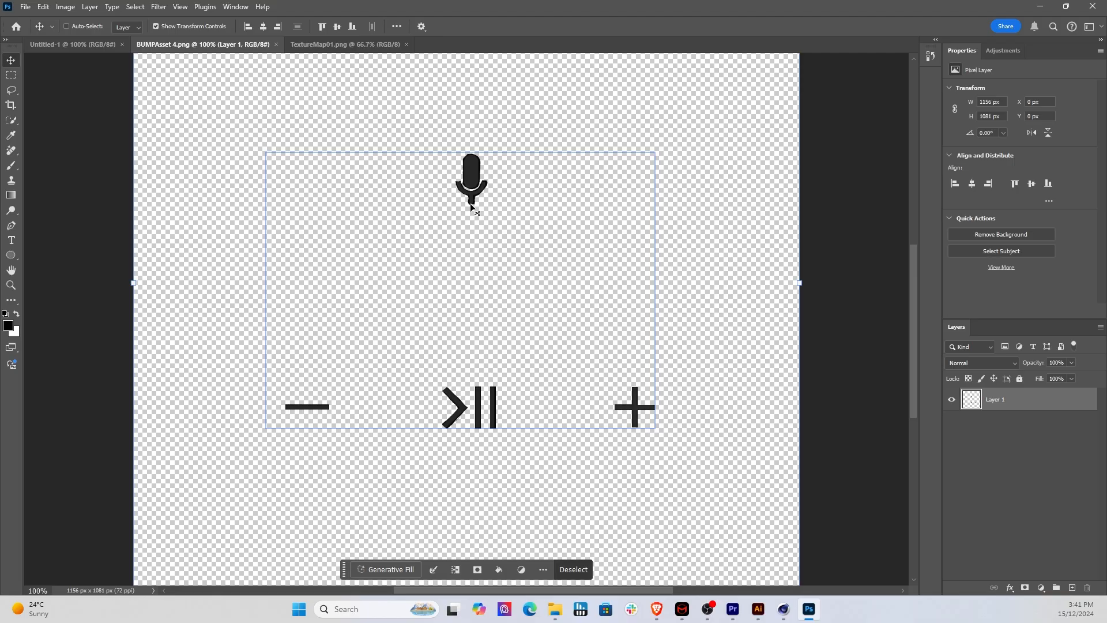
scroll(469, 203, "up", 5, "alt")
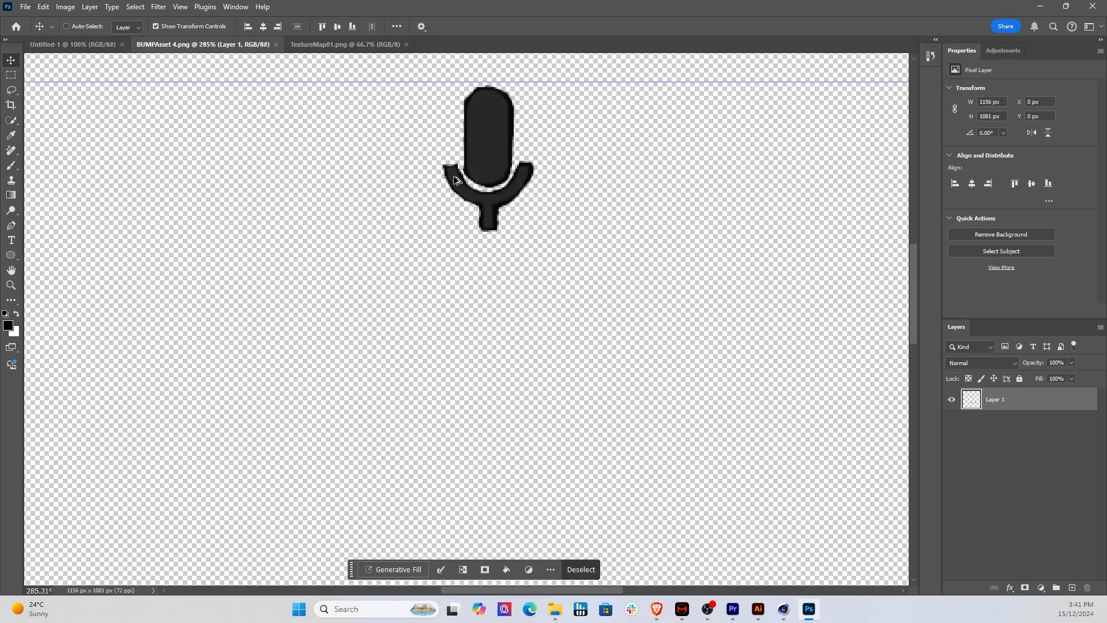
scroll(456, 180, "down", 5, "alt")
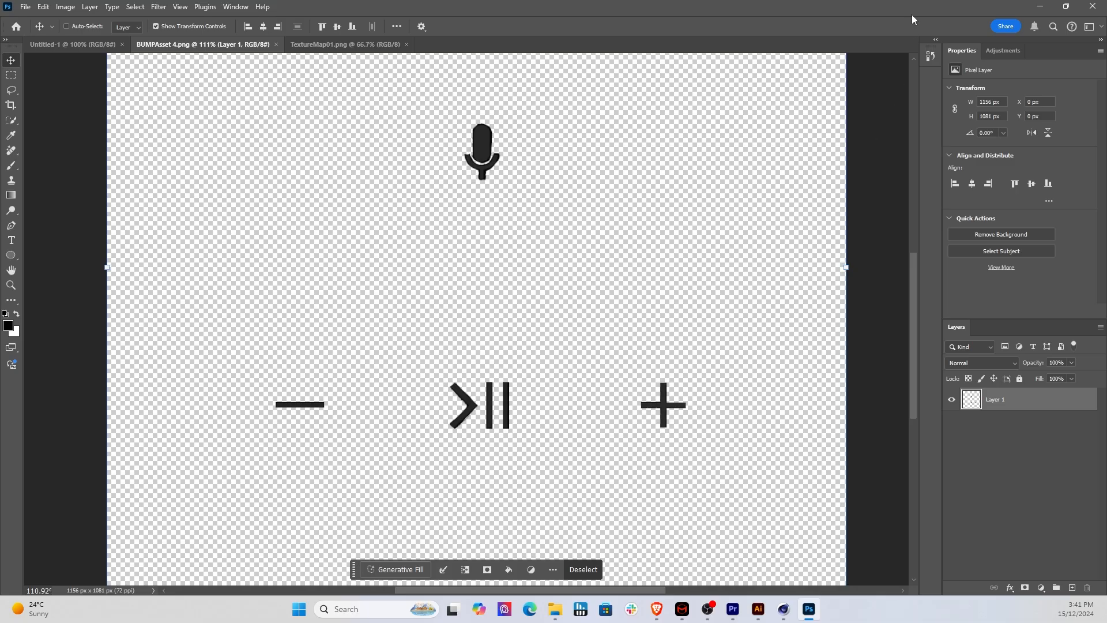
left_click(1039, 6)
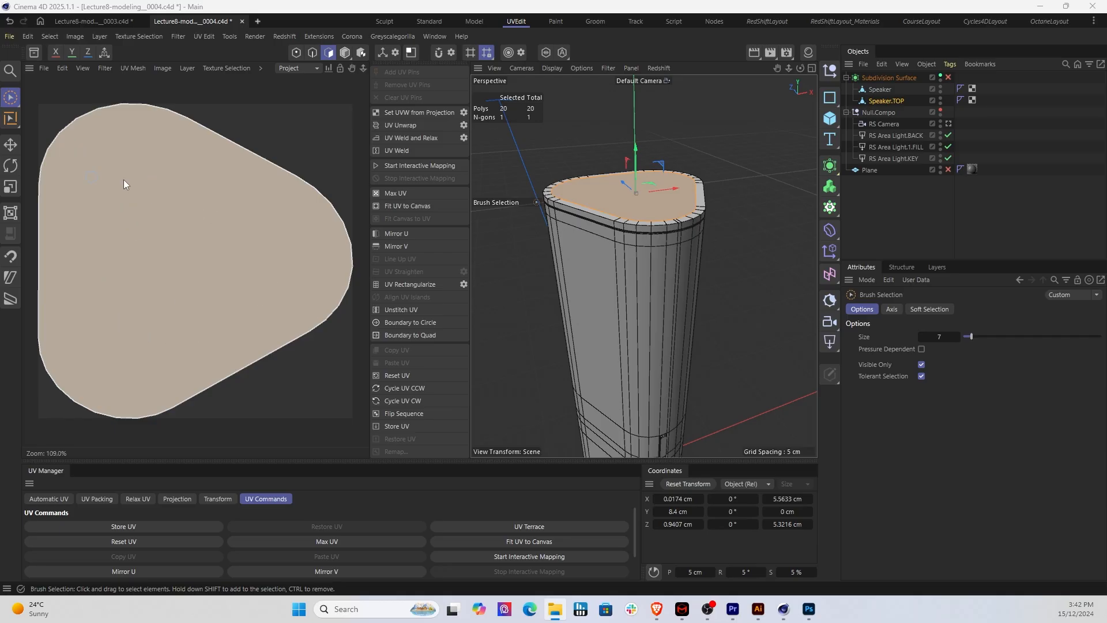
Step: Create a new 1024 × 1024 pixel texture named Texture01-01 for the top face's UVs
left_click(9, 37)
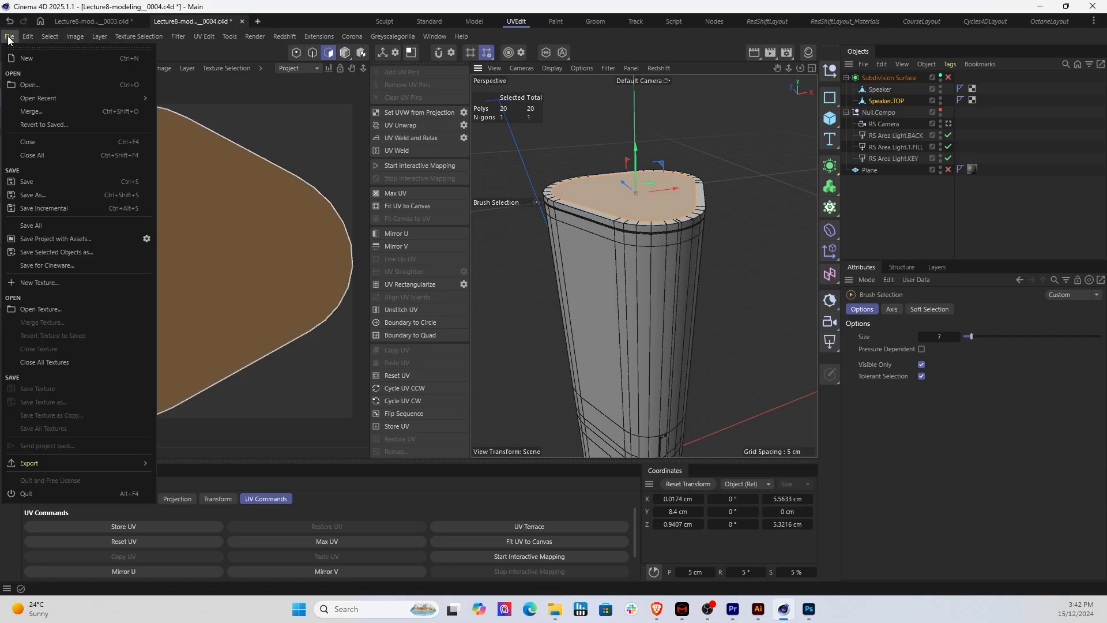
left_click(9, 38)
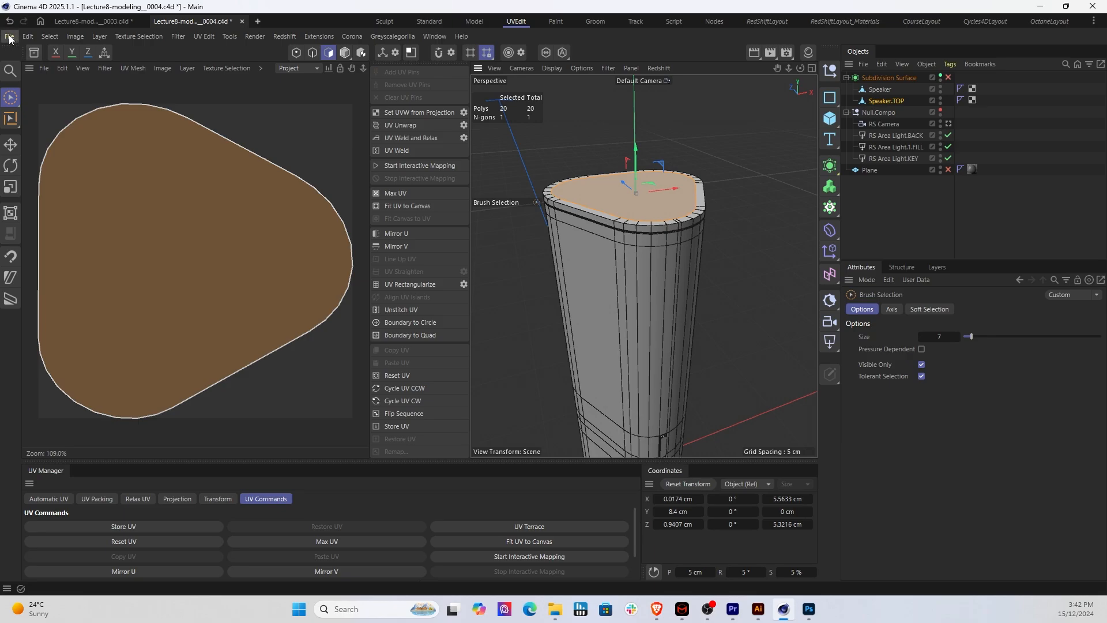
left_click(45, 69)
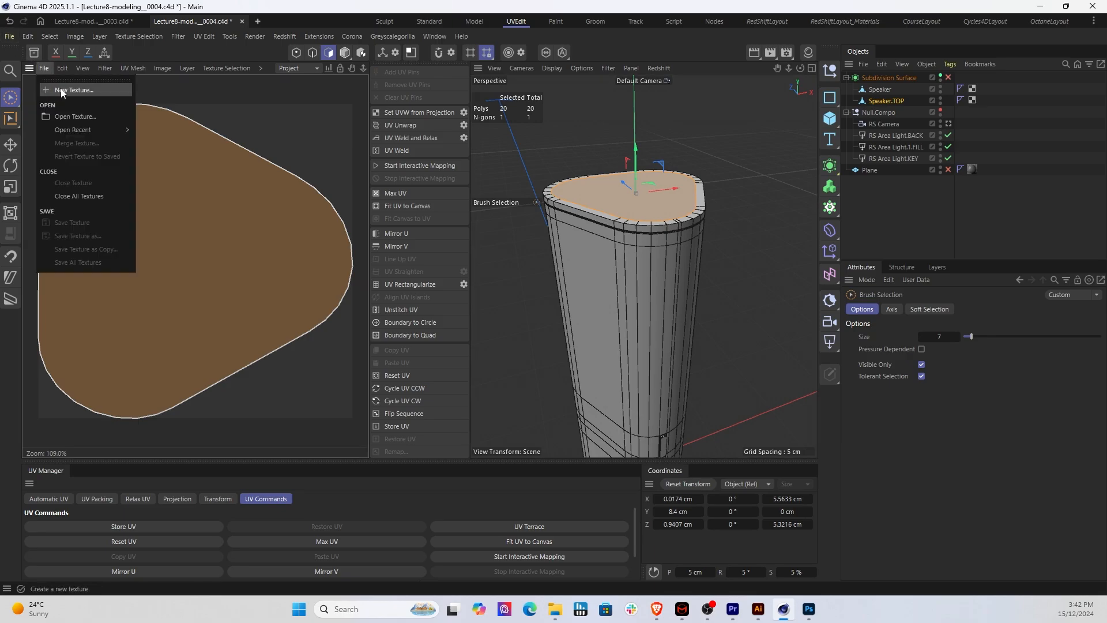
left_click(61, 90)
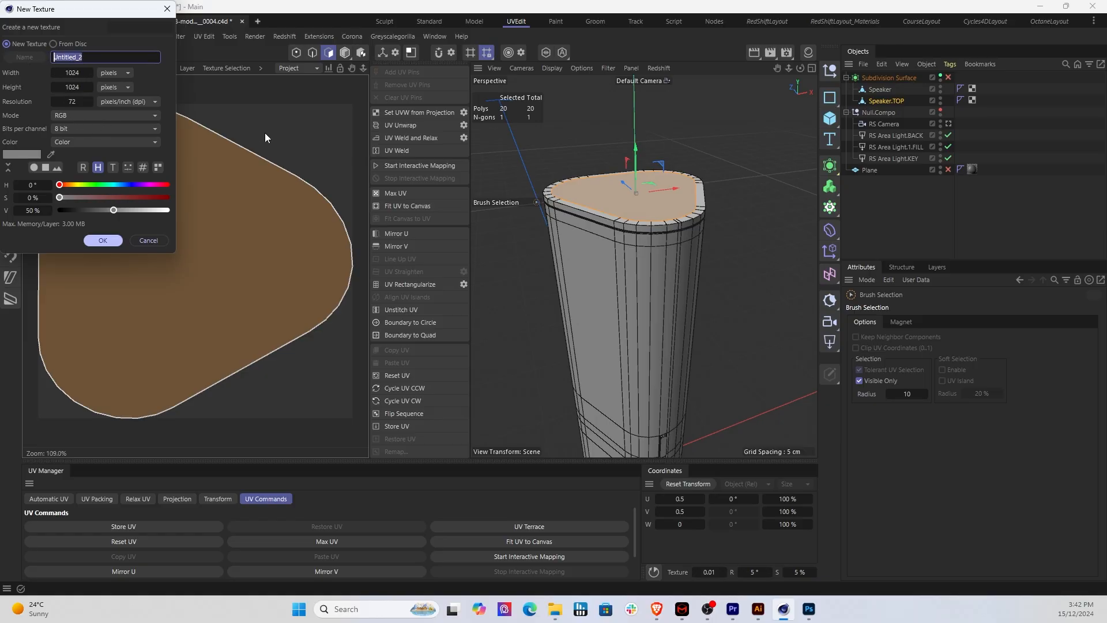
type("Texture01-01")
left_click(101, 240)
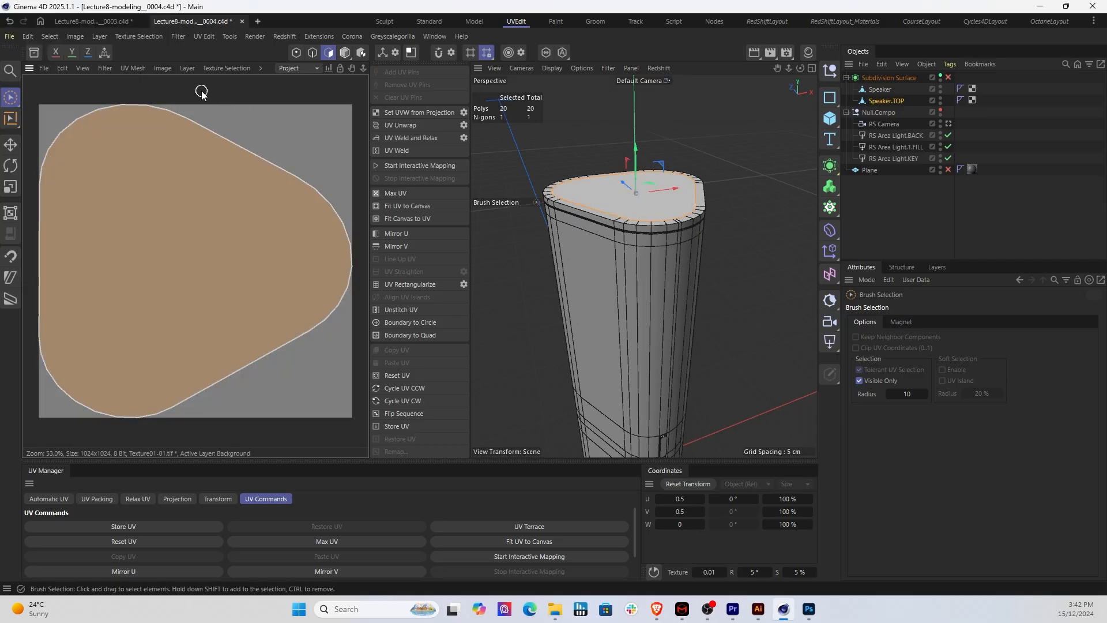
Step: Draw the top face's UV mesh into a new layer of the texture
left_click(187, 68)
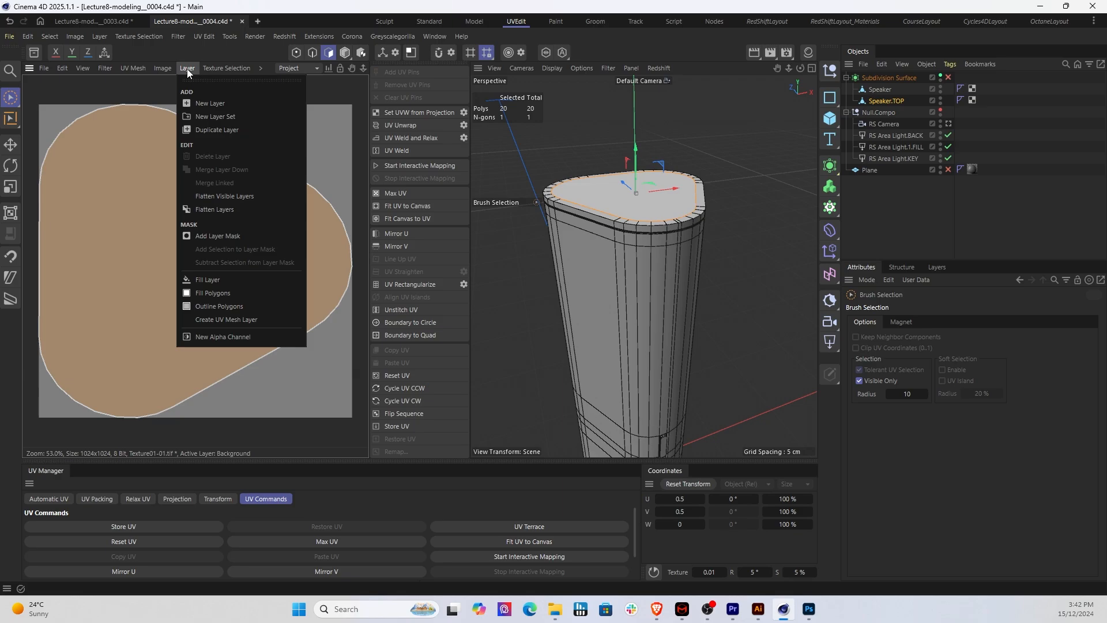
left_click(234, 321)
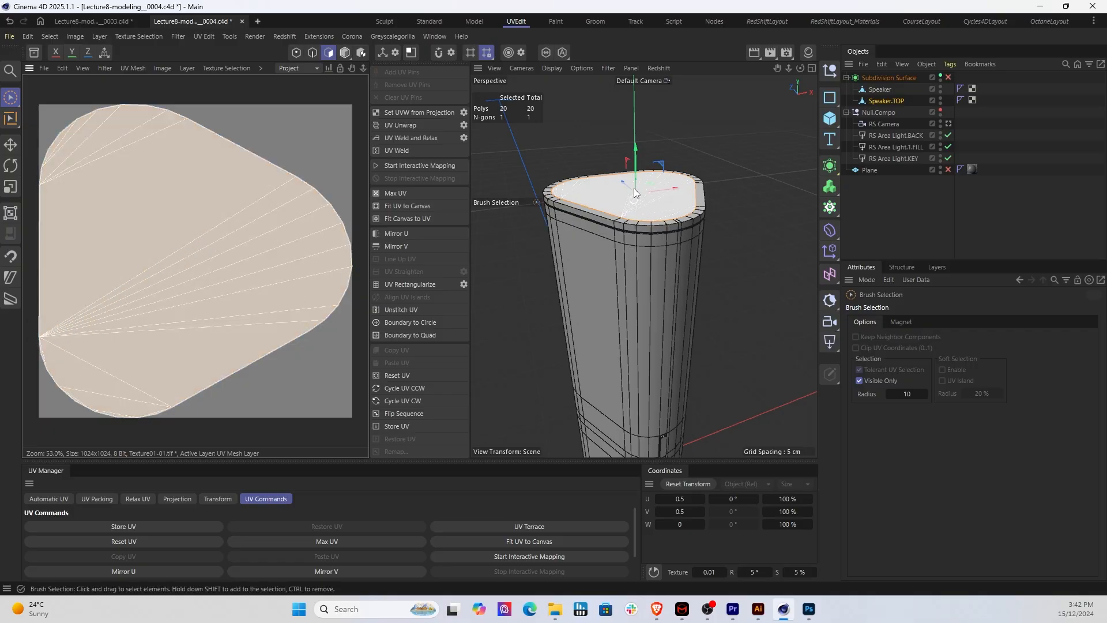
left_click(259, 298)
Step: Show the speaker in the Top view and compare its top face's orientation with the UV layout
left_click(809, 609)
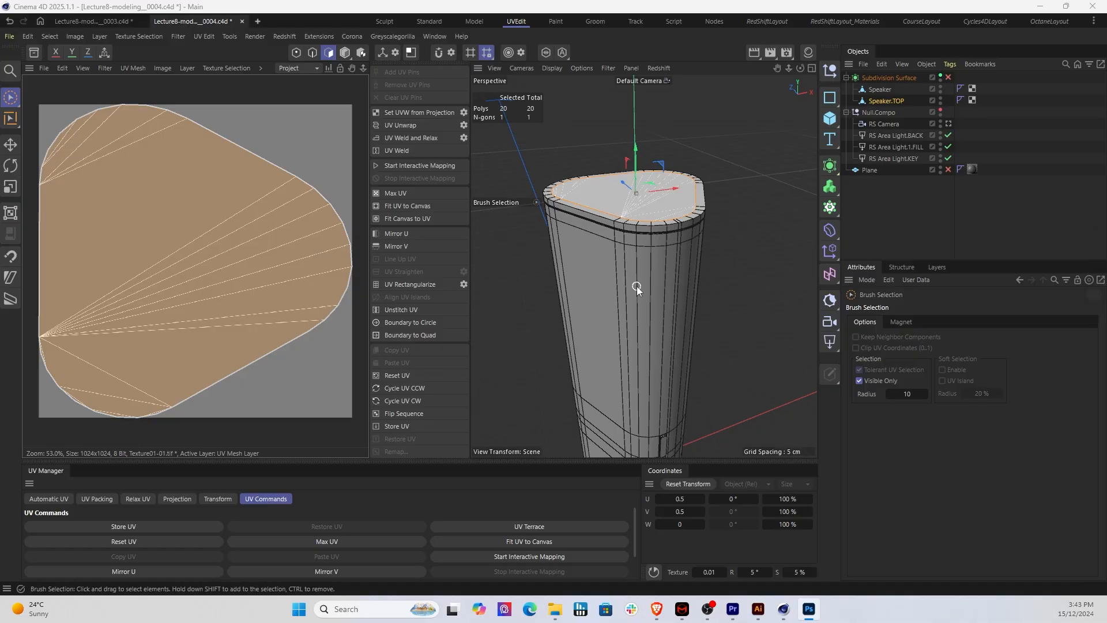
left_click(520, 68)
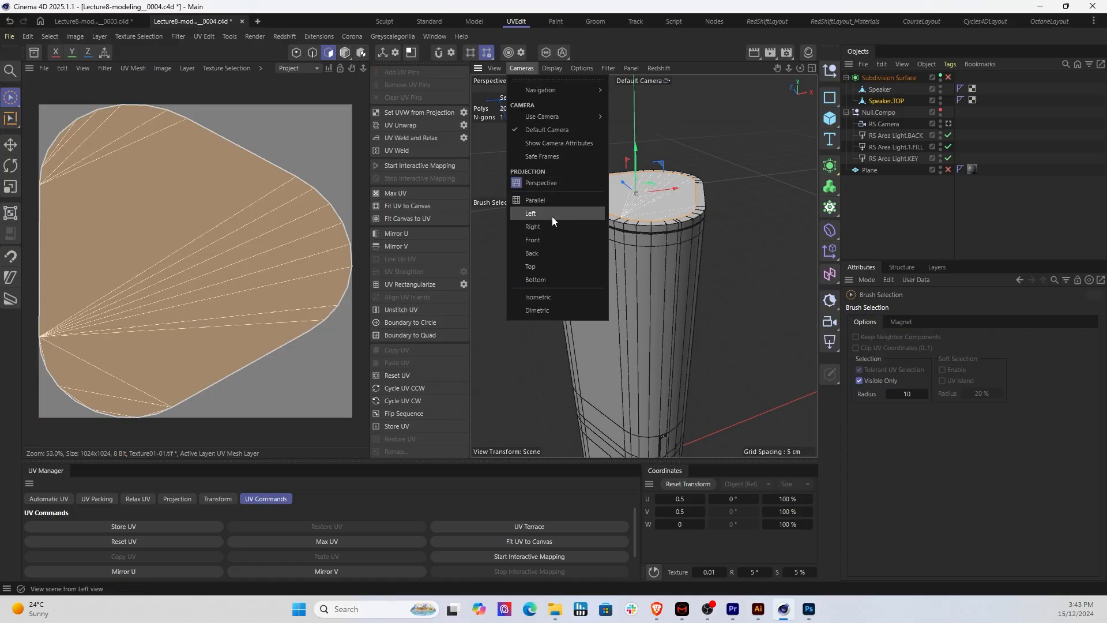
left_click(544, 266)
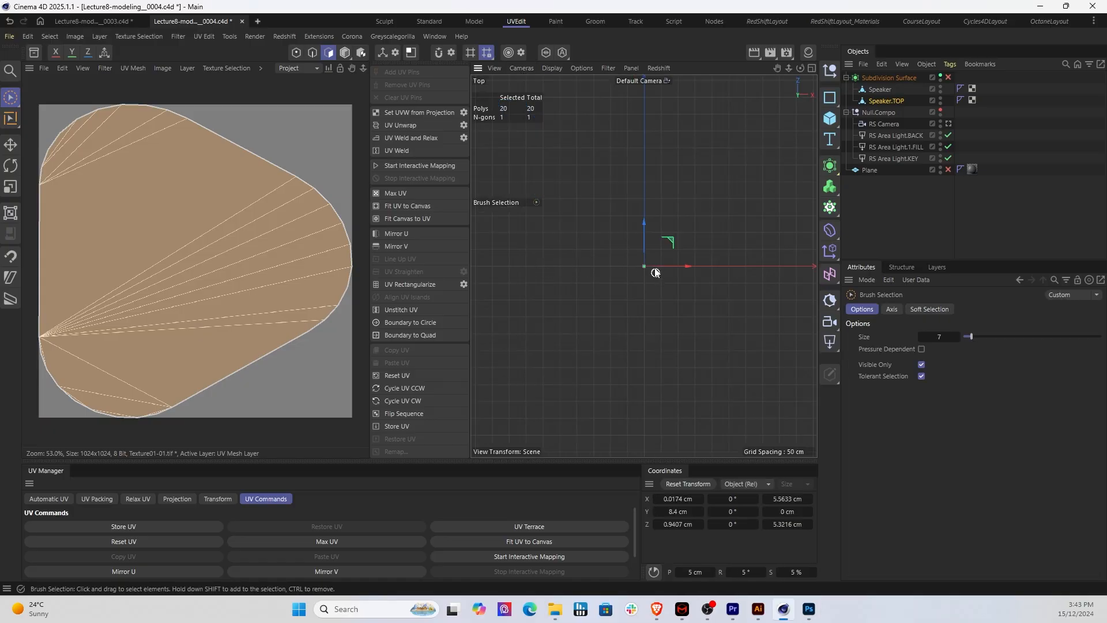
scroll(643, 262, "up", 10)
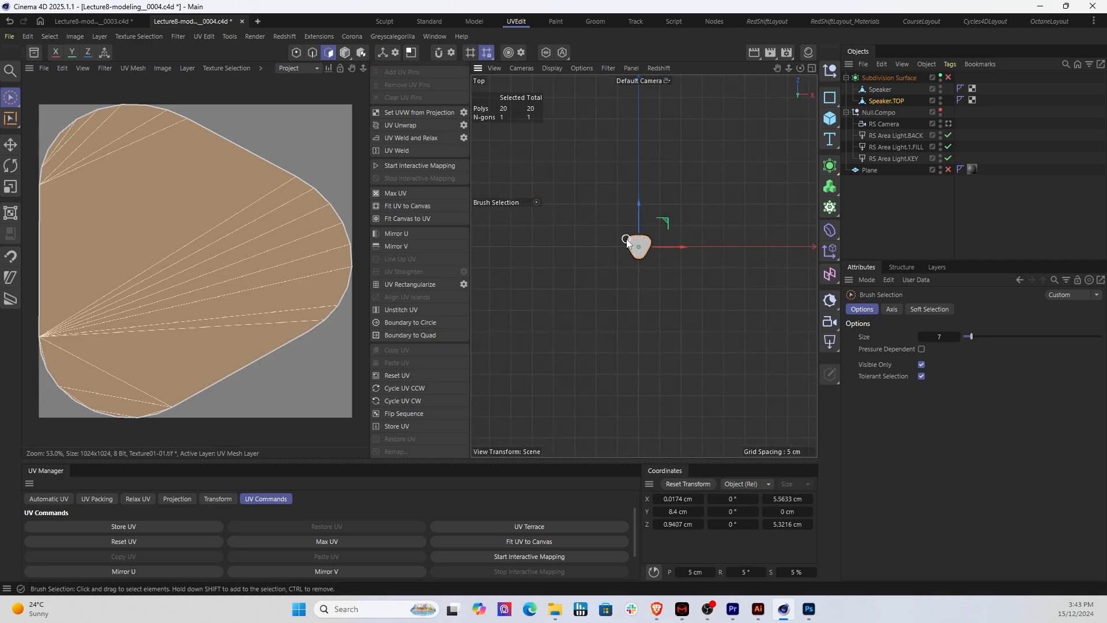
scroll(627, 241, "up", 10)
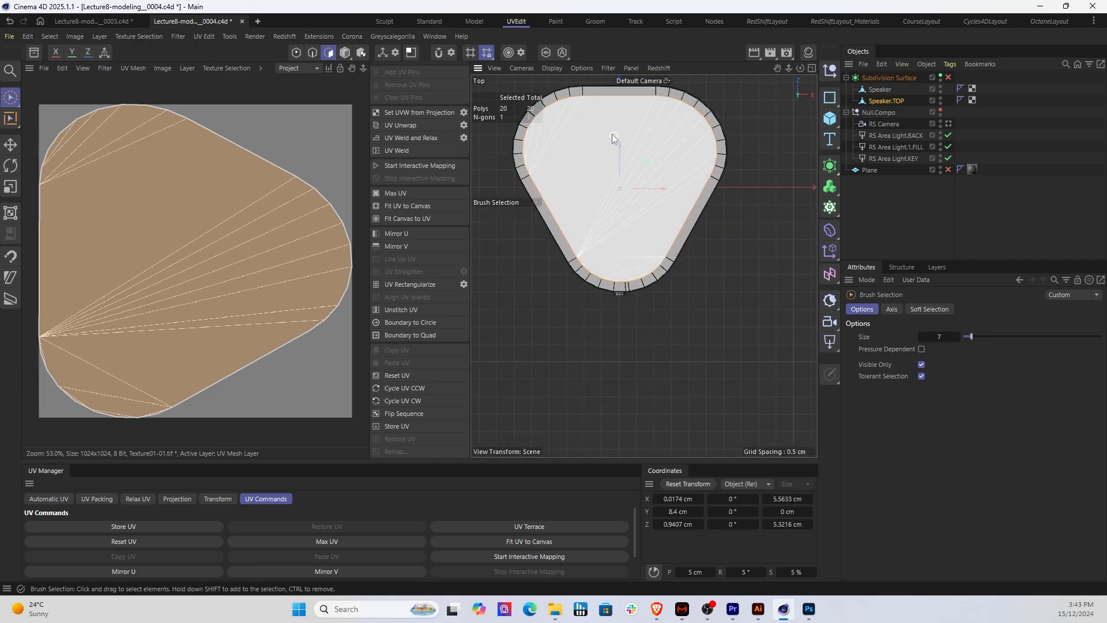
scroll(613, 124, "down", 2)
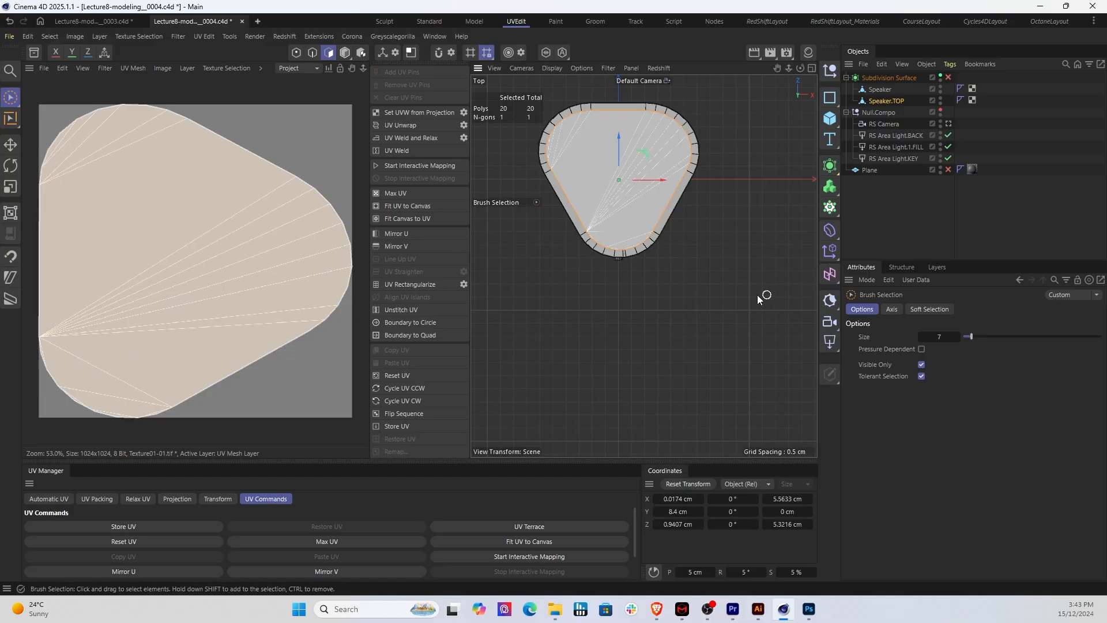
mouse_move(1106, 190)
left_mouse_down()
mouse_move(520, 46)
mouse_move(521, 28)
mouse_move(1106, 181)
left_mouse_up()
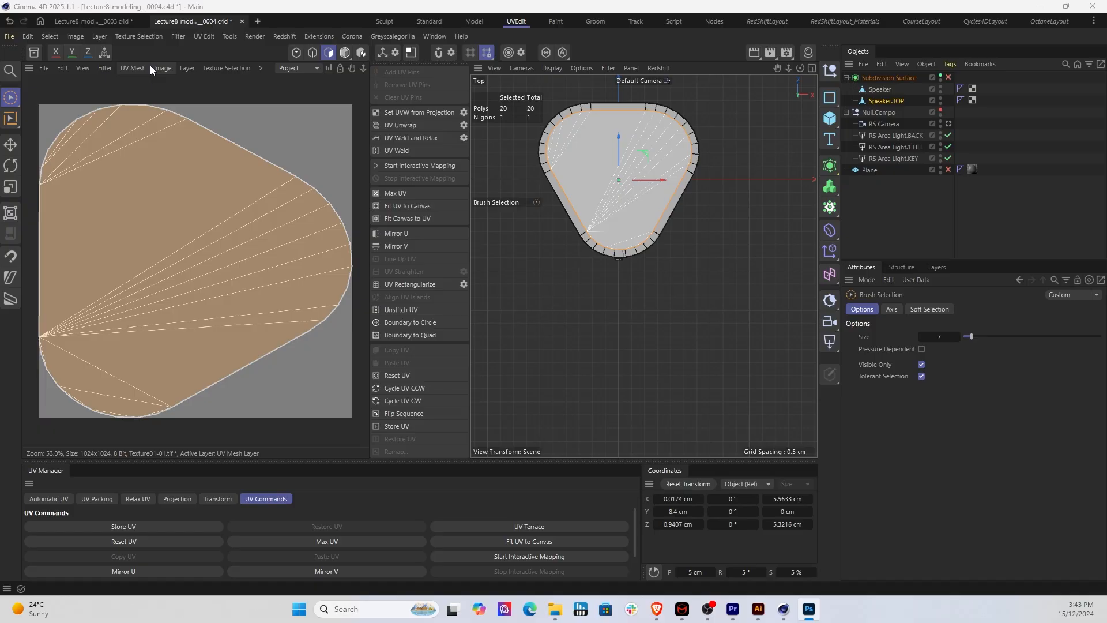
Step: Add another UV mesh layer of the top face to the texture
left_click(139, 69)
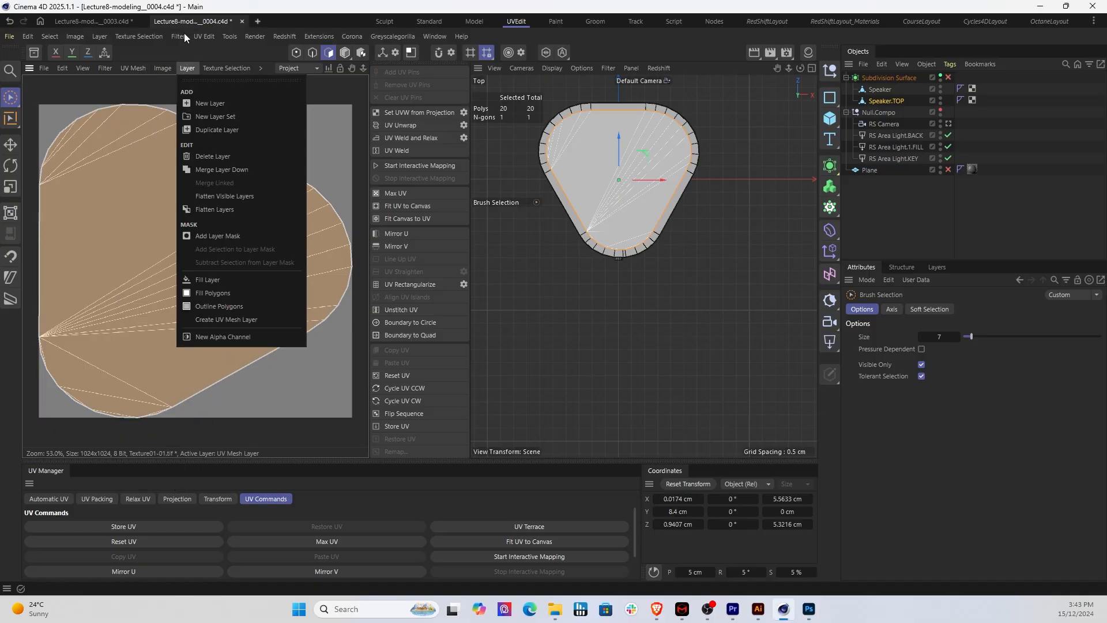
mouse_move(133, 67)
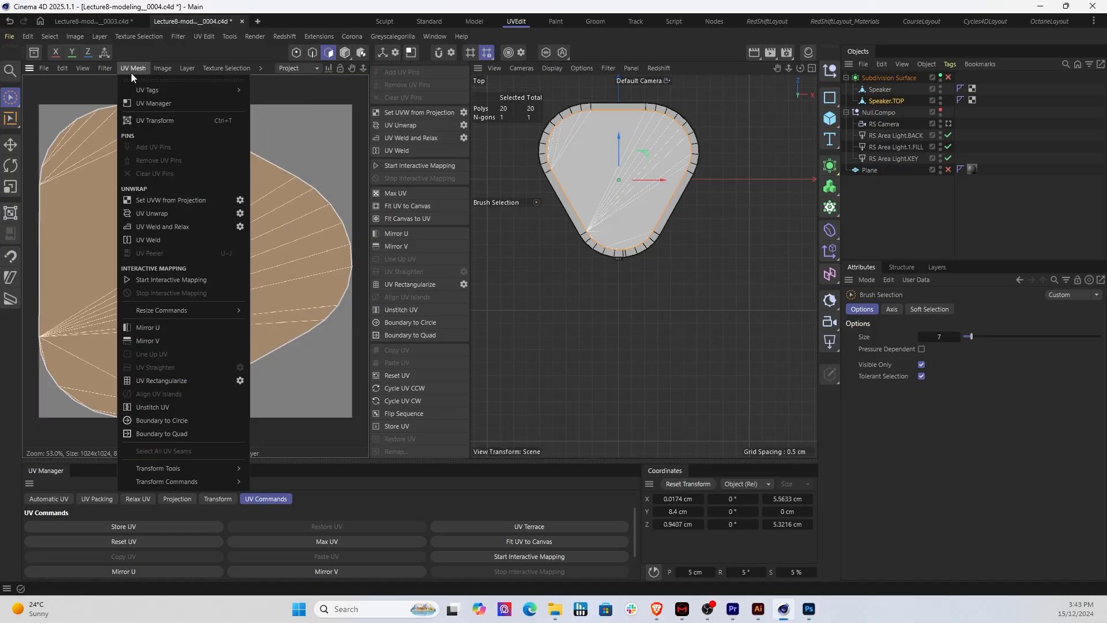
mouse_move(183, 70)
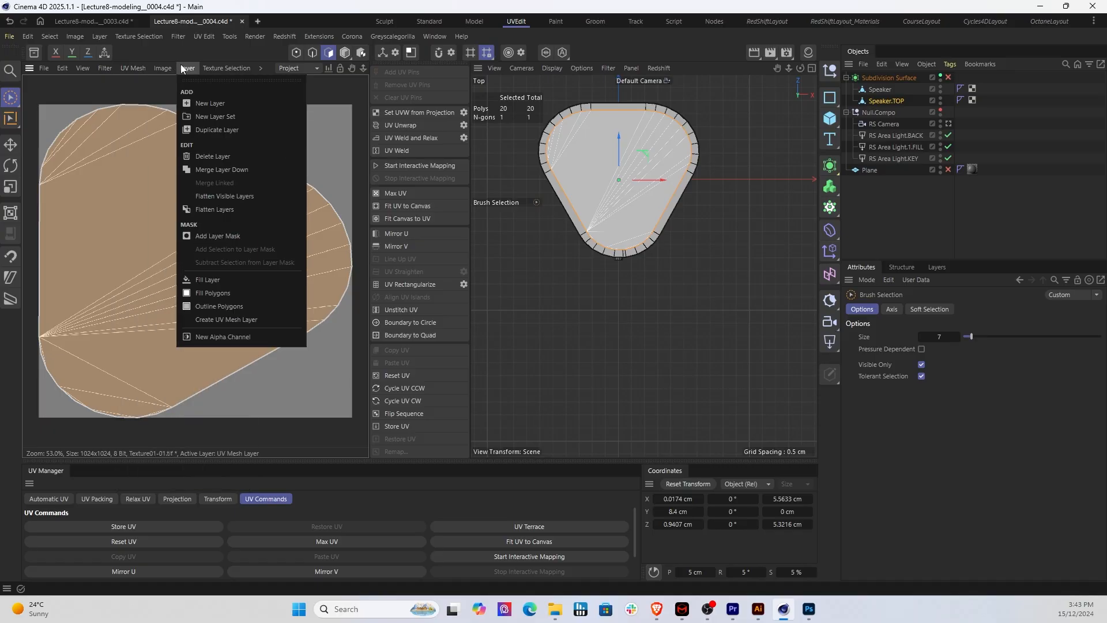
left_click(233, 317)
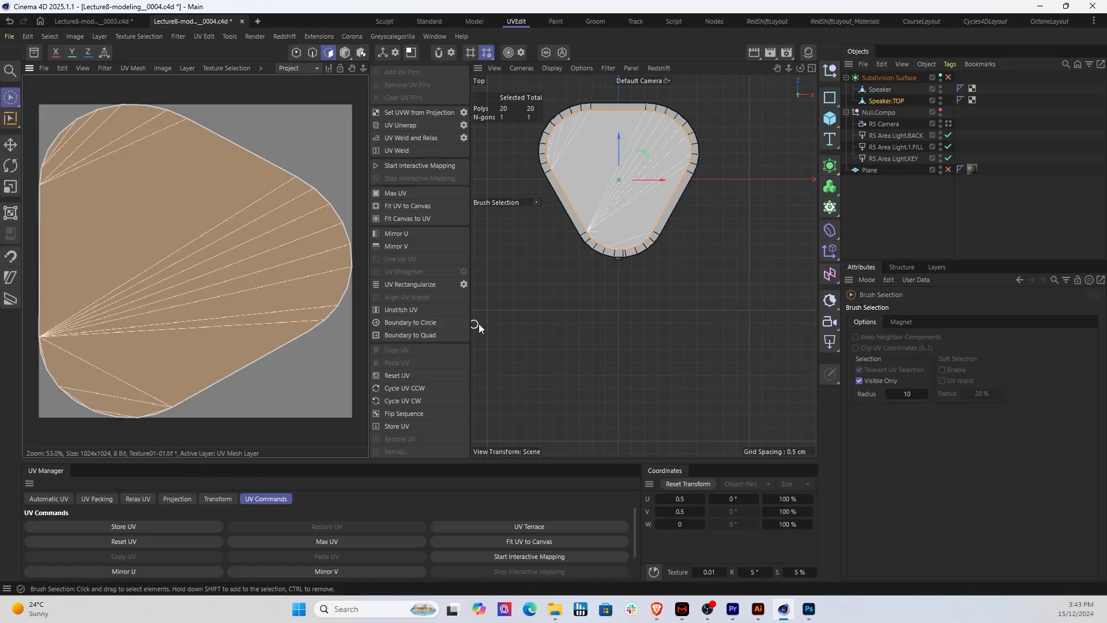
Step: Save the texture in PSD format as TextureFile2.psd in the UVMappFiles folder
left_click(39, 68)
left_click(98, 233)
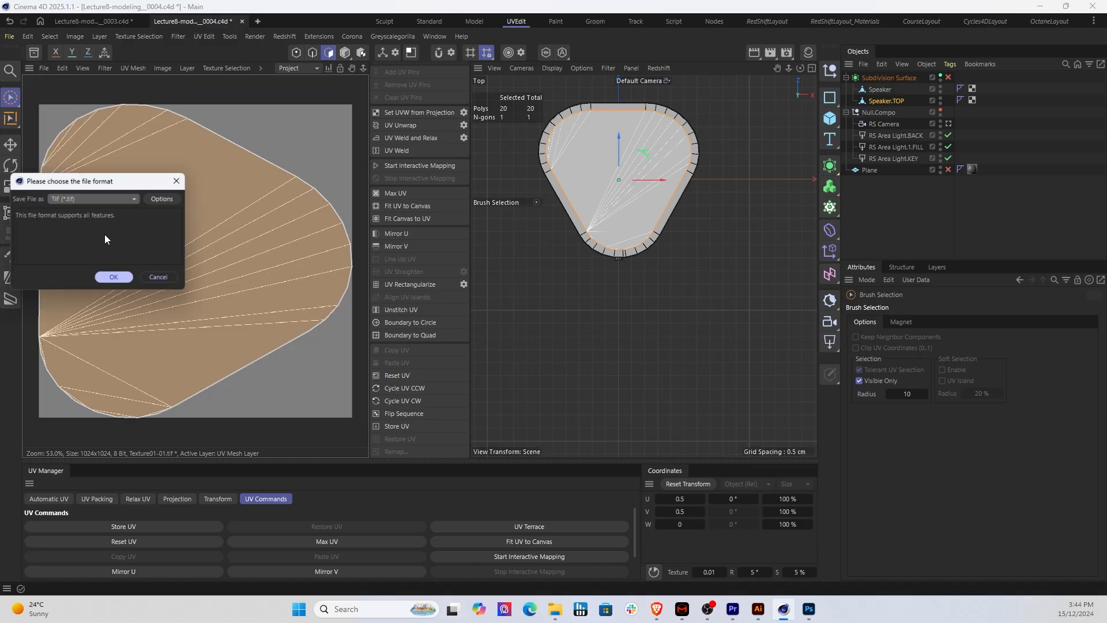
left_click(106, 199)
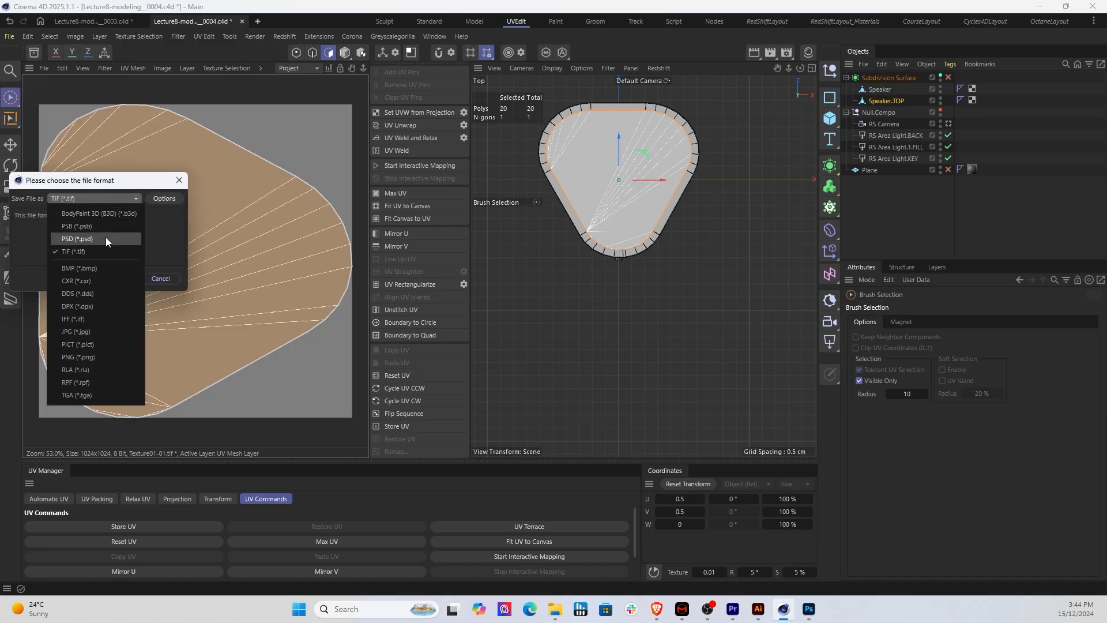
left_click(106, 237)
left_click(111, 278)
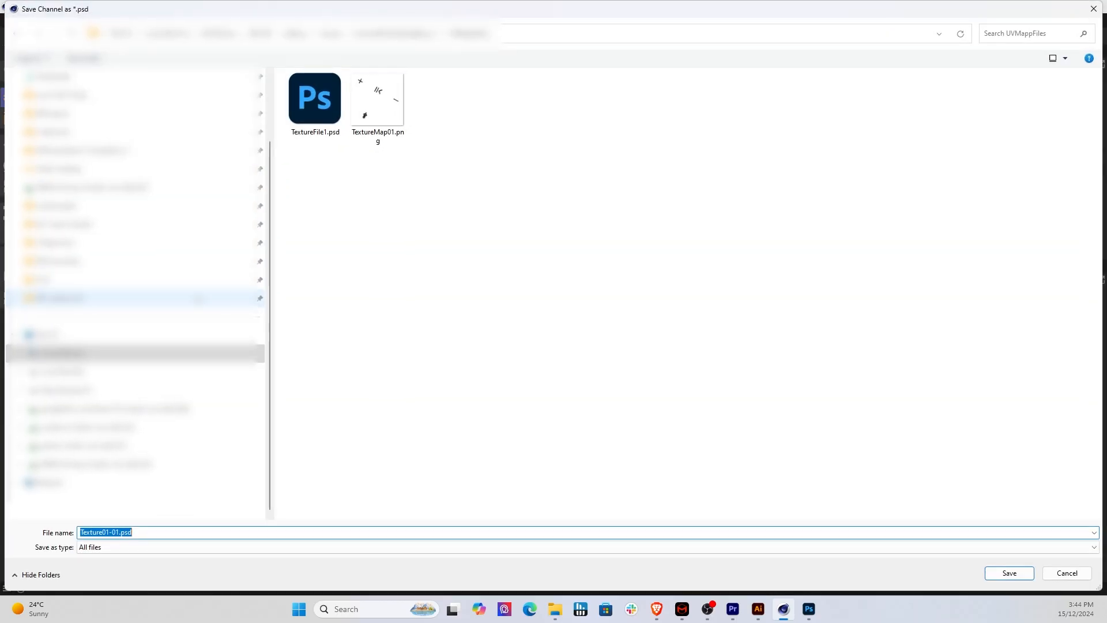
left_click(310, 134)
double_click(117, 532)
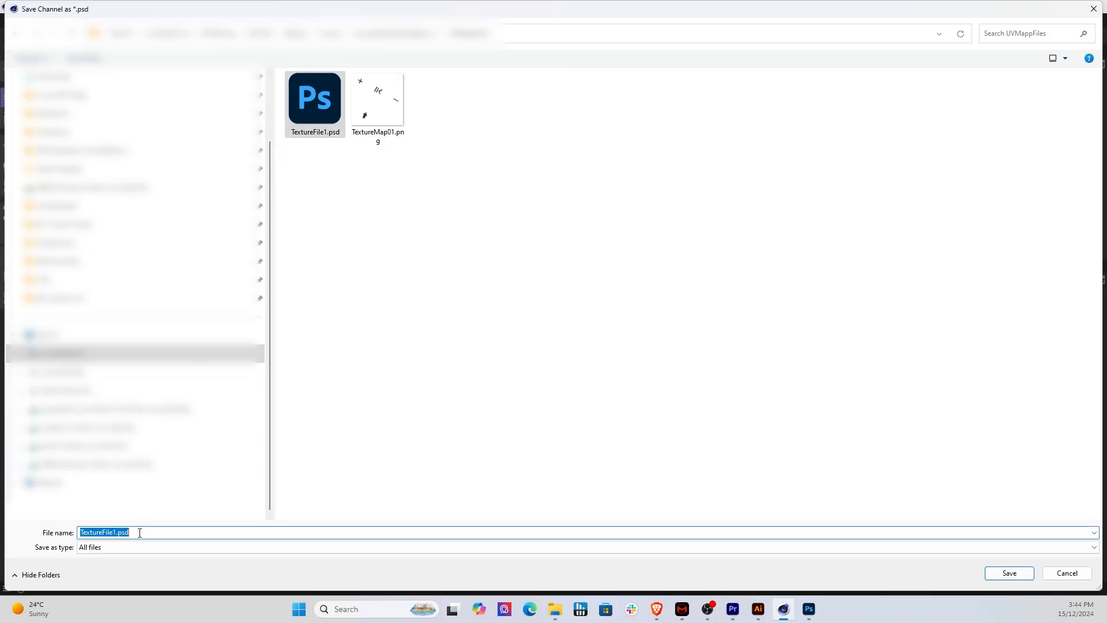
left_click(151, 531)
key("BackSpace")
type("2")
key("Return")
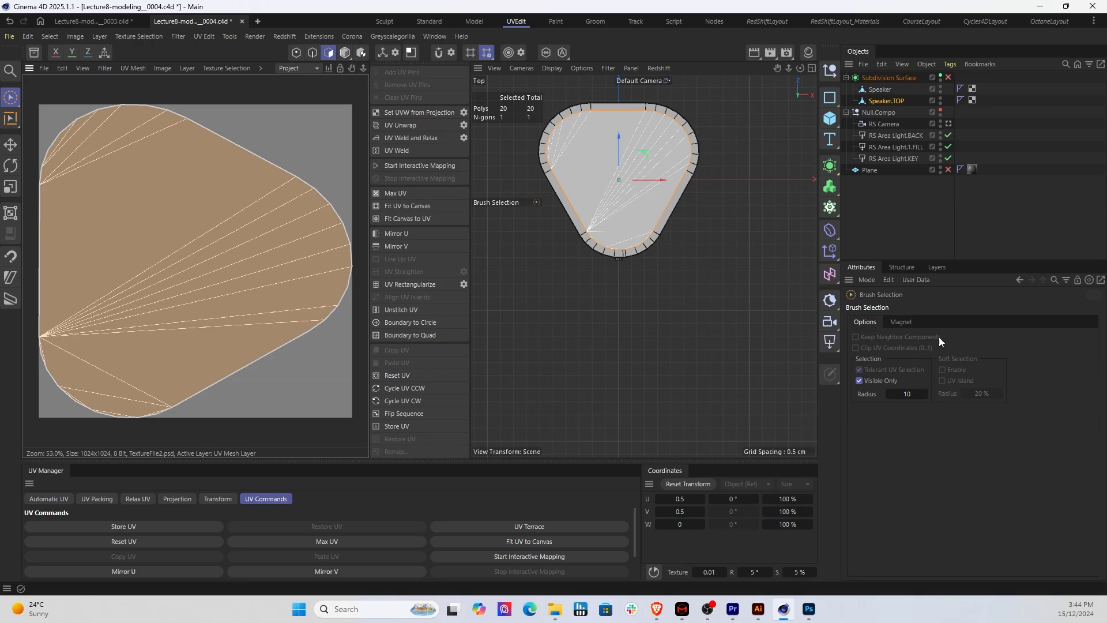
Step: Switch to Photoshop, maximize its window and open TextureFile2.psd
mouse_move(810, 617)
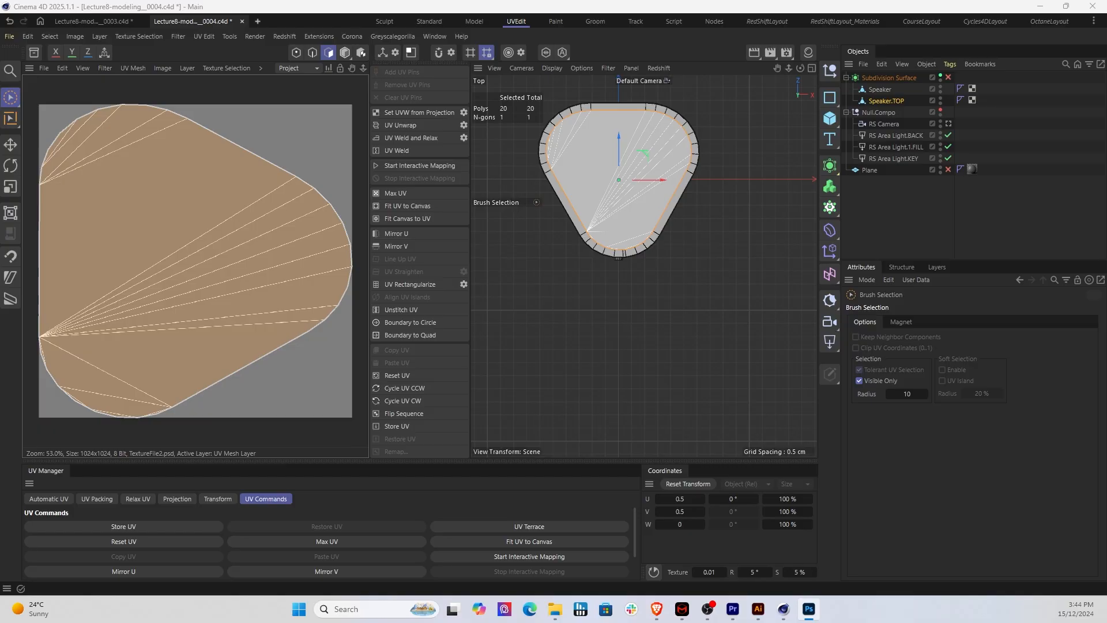
left_click_drag(1106, 132, 346, 43)
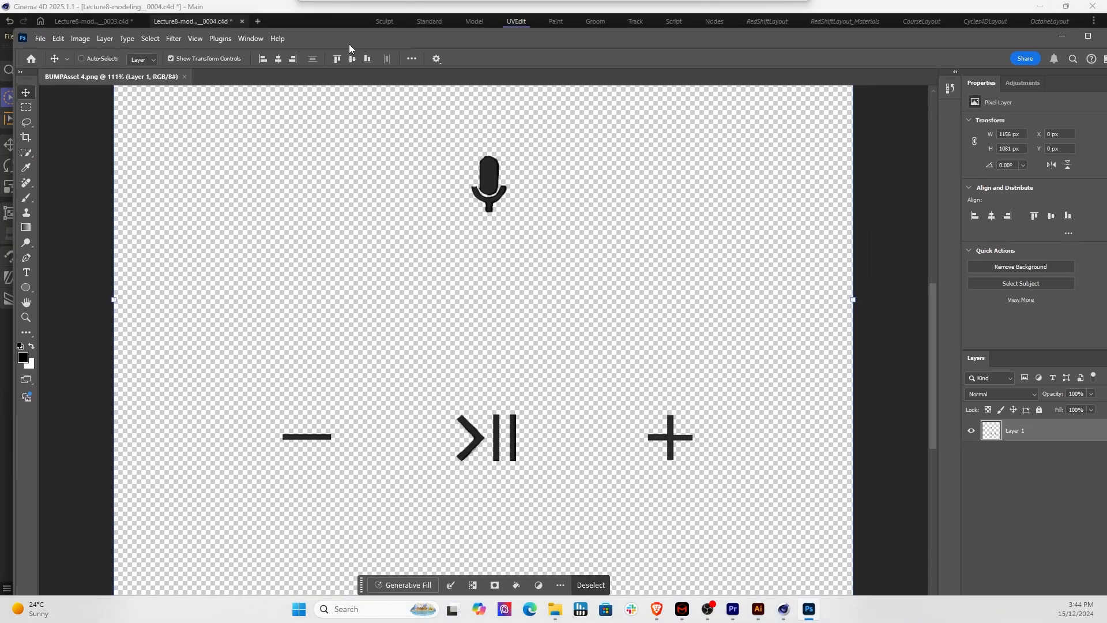
double_click(397, 38)
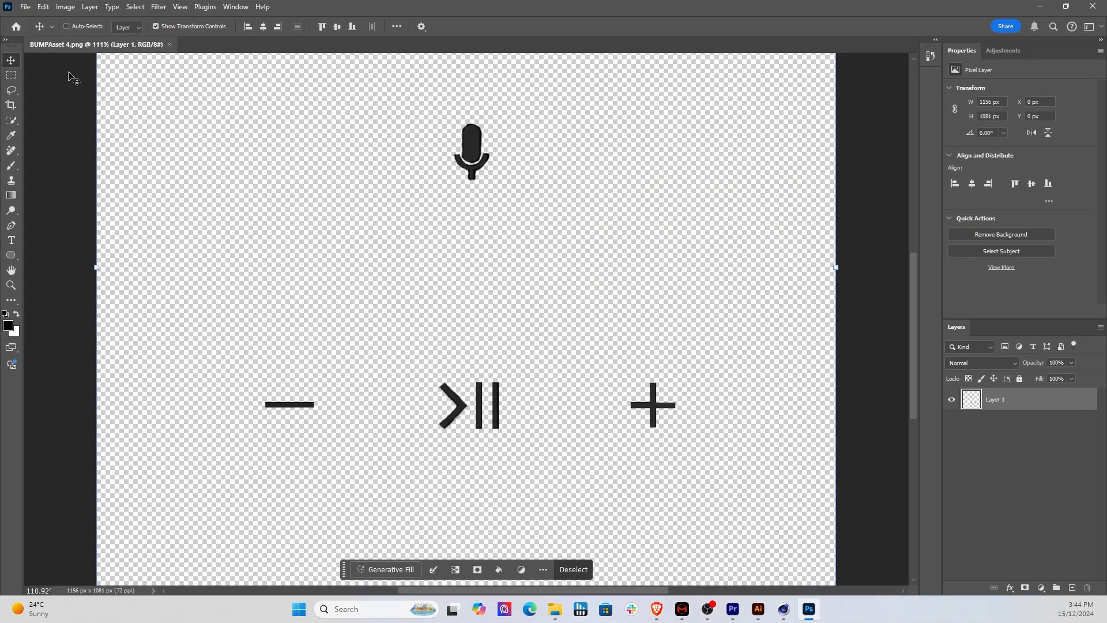
left_click(25, 6)
left_click(40, 31)
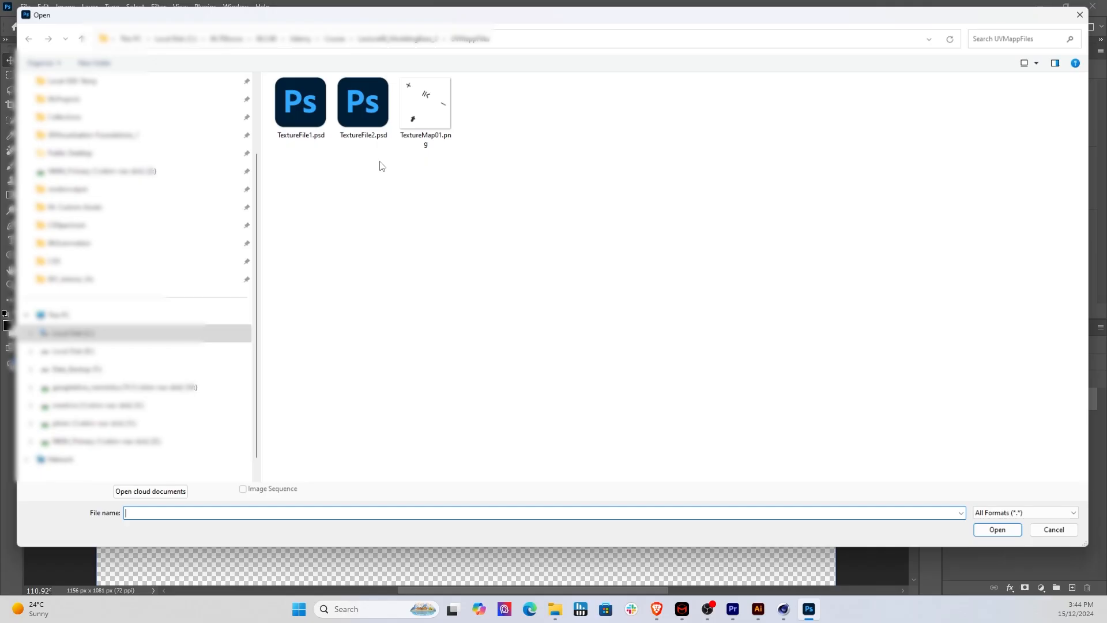
double_click(354, 112)
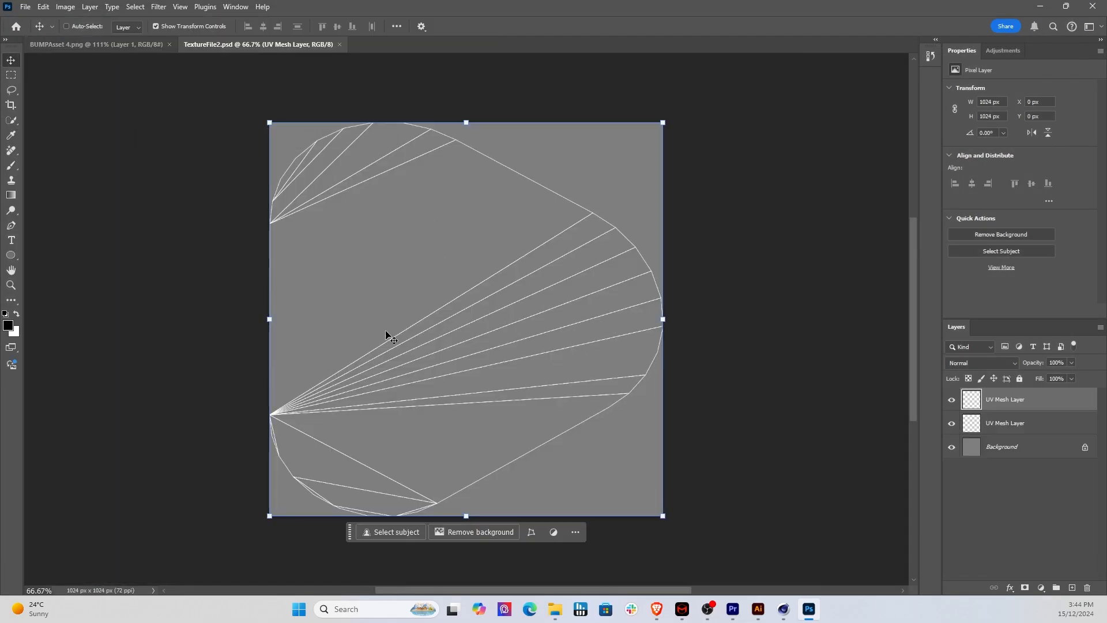
Step: Bring the microphone and control icons from BUMPAsset 4.png into TextureFile2.psd as a layer above the UV mesh
left_click(106, 44)
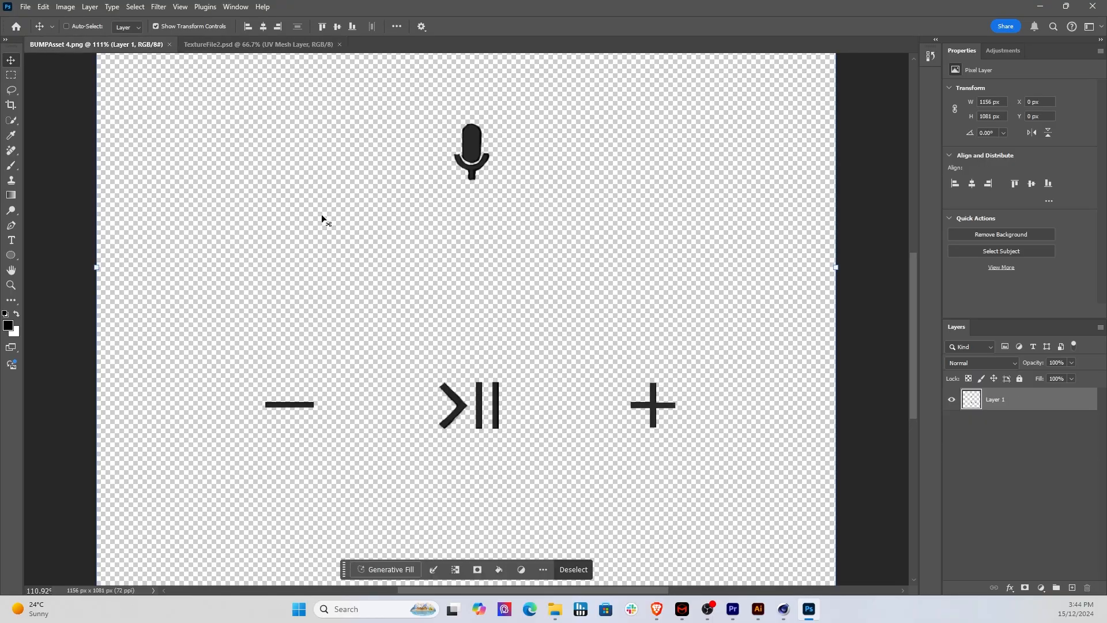
left_click_drag(97, 314, 58, 297)
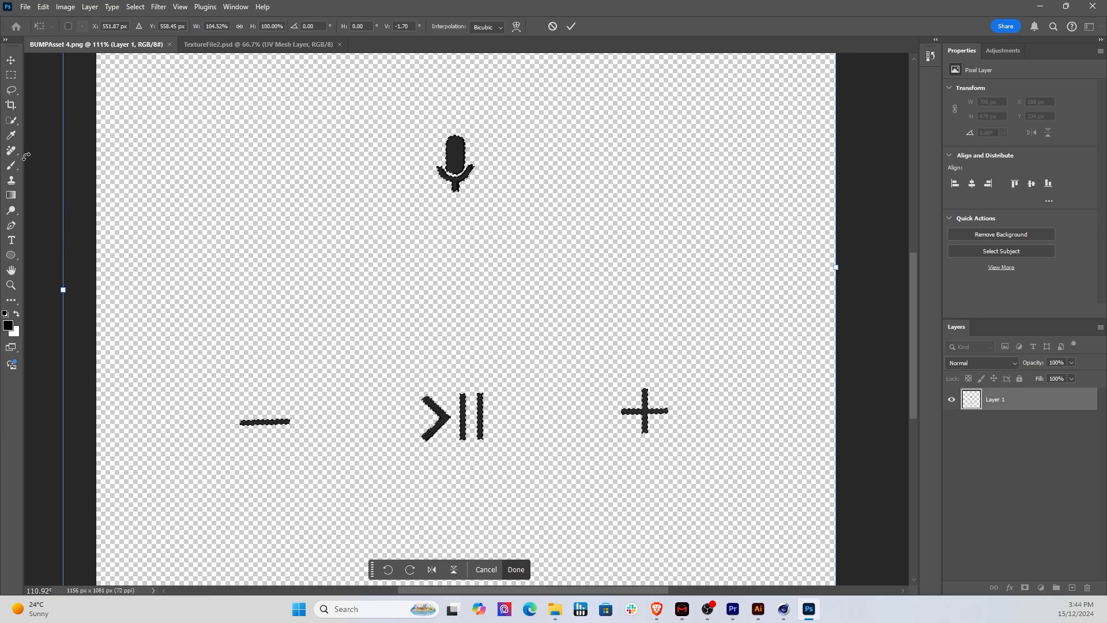
key("ctrl+z")
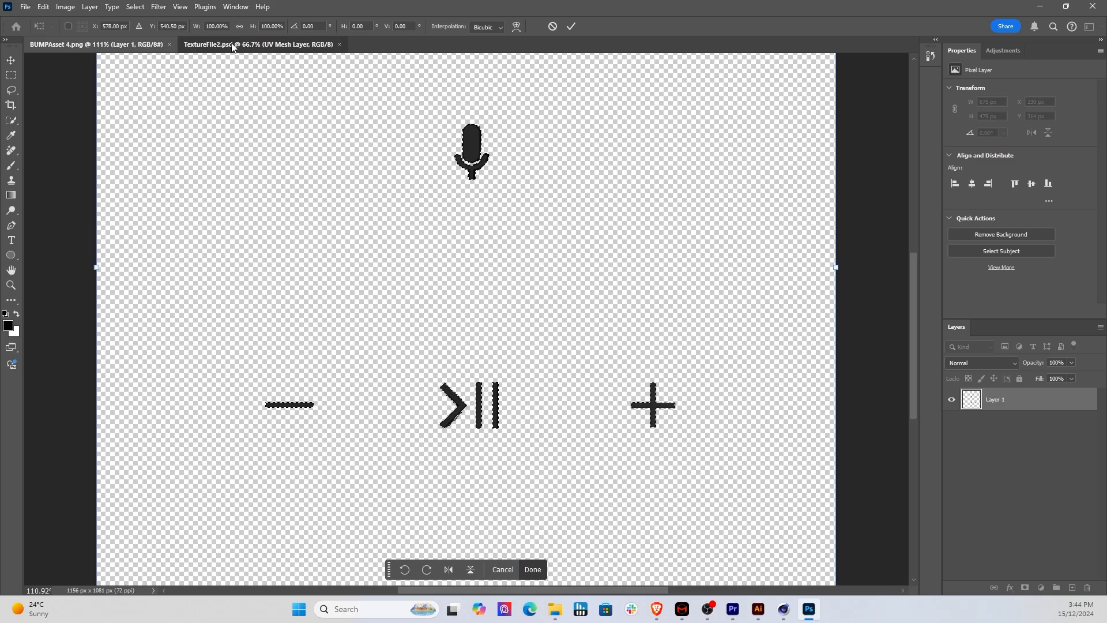
left_click_drag(232, 46, 348, 242)
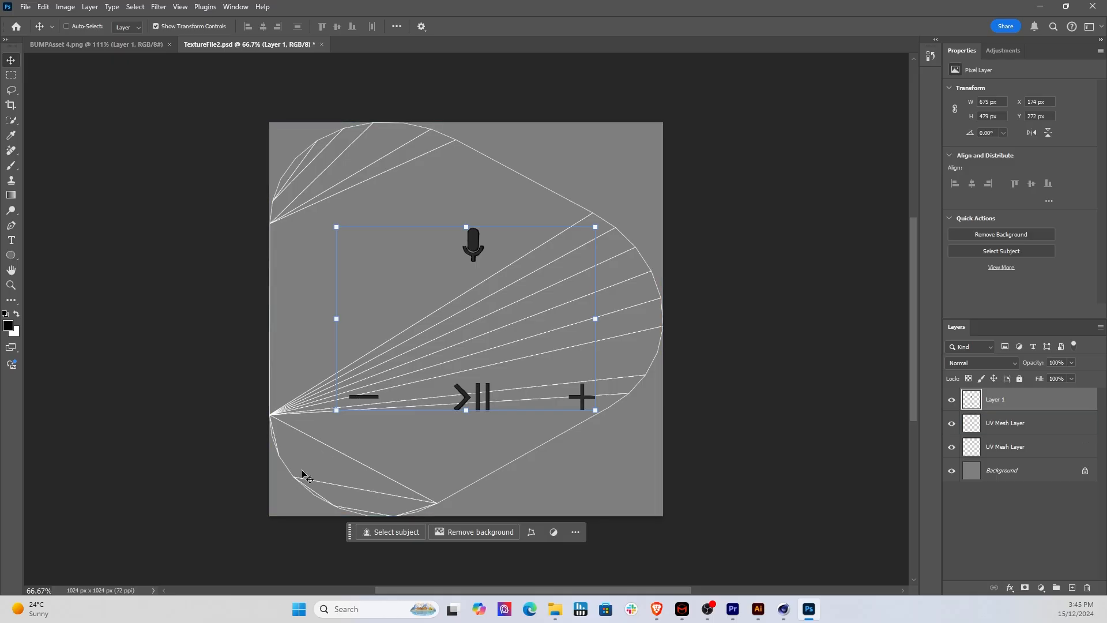
Step: Rotate the icons layer to about -151°, scale it to about 141% and position it over the UV mesh
key("ctrl+t")
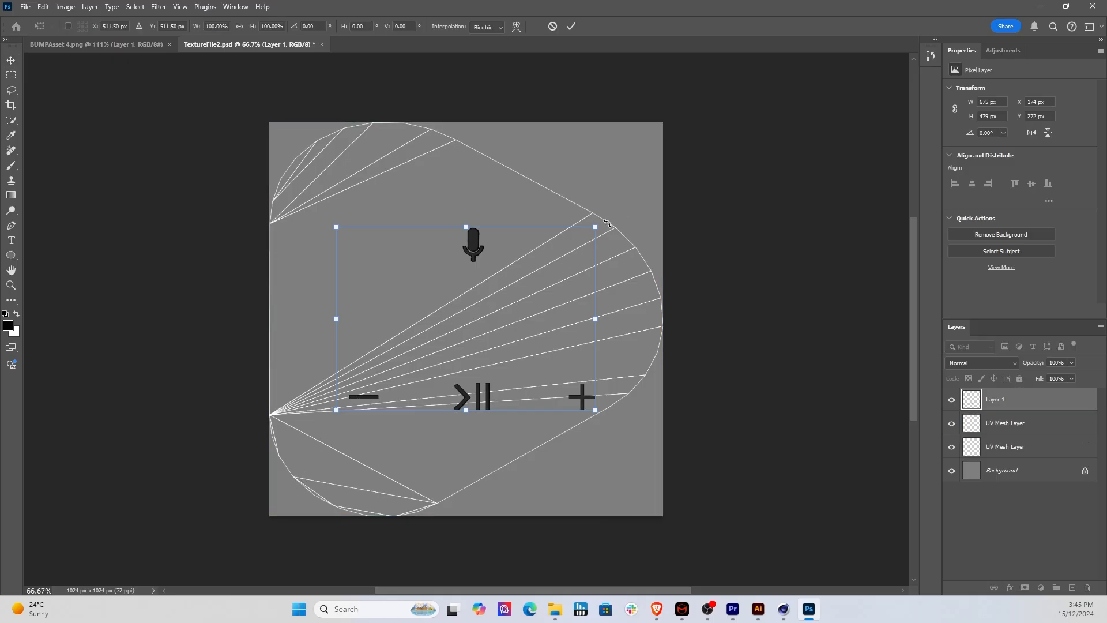
left_click_drag(606, 223, 104, 291)
left_click_drag(76, 344, 76, 344)
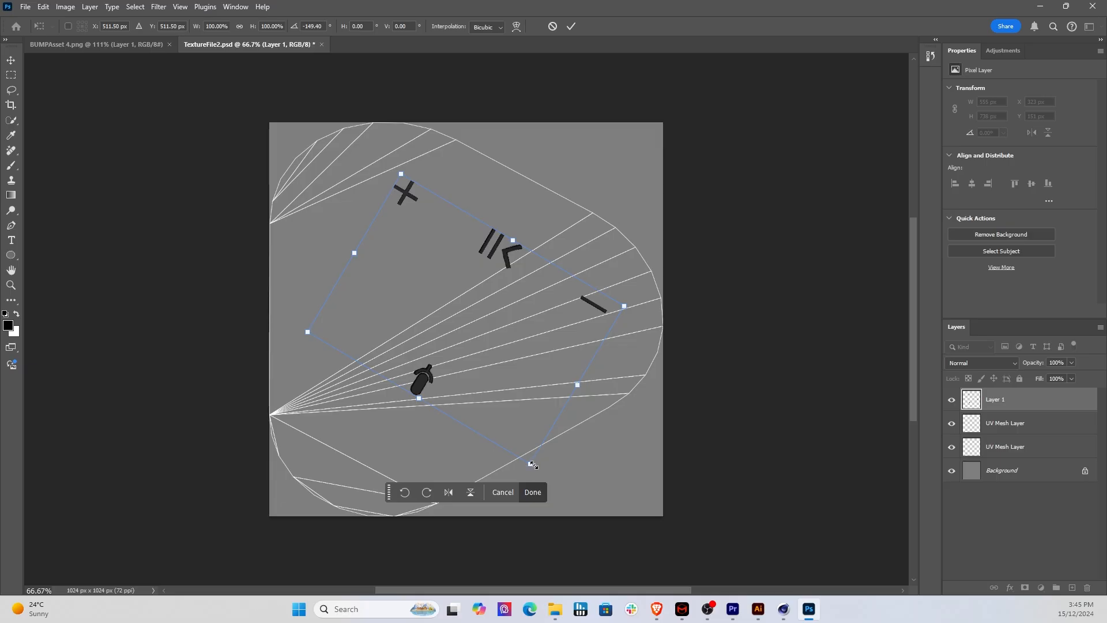
left_click_drag(533, 465, 584, 584)
left_click_drag(544, 317, 486, 265)
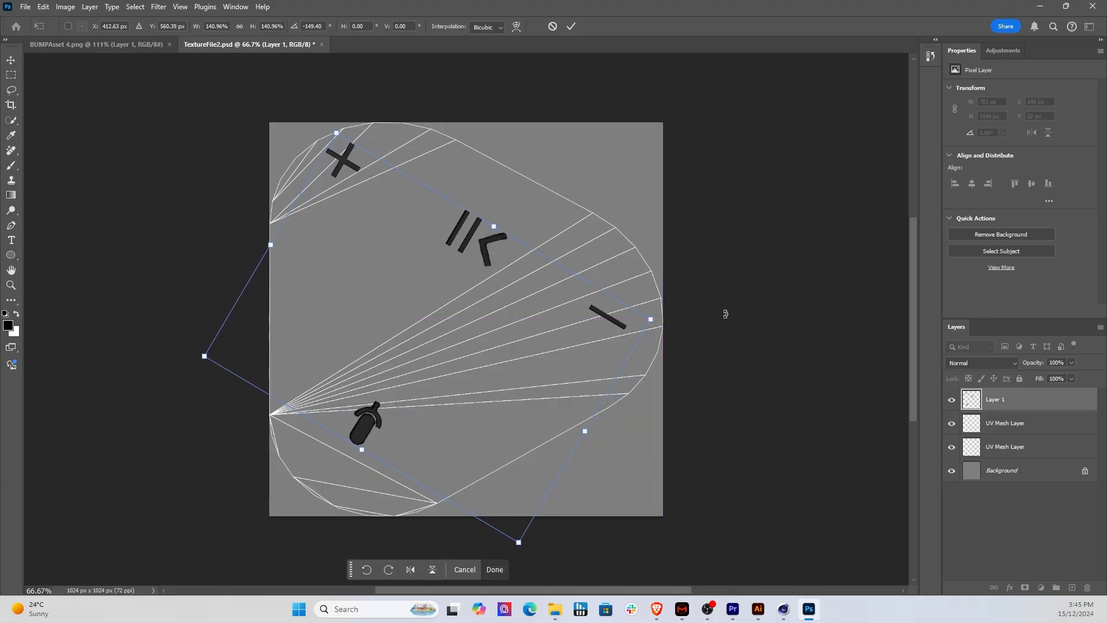
mouse_move(666, 318)
left_mouse_down()
mouse_move(667, 300)
mouse_move(653, 315)
left_mouse_up()
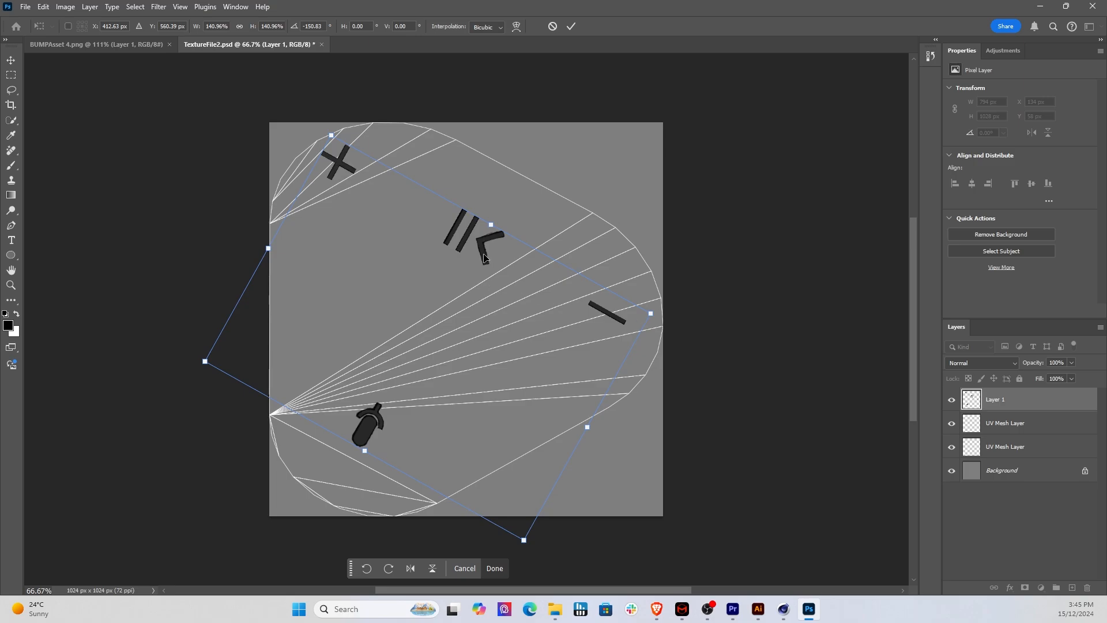
mouse_move(491, 256)
left_mouse_down()
mouse_move(502, 268)
mouse_move(484, 274)
left_mouse_up()
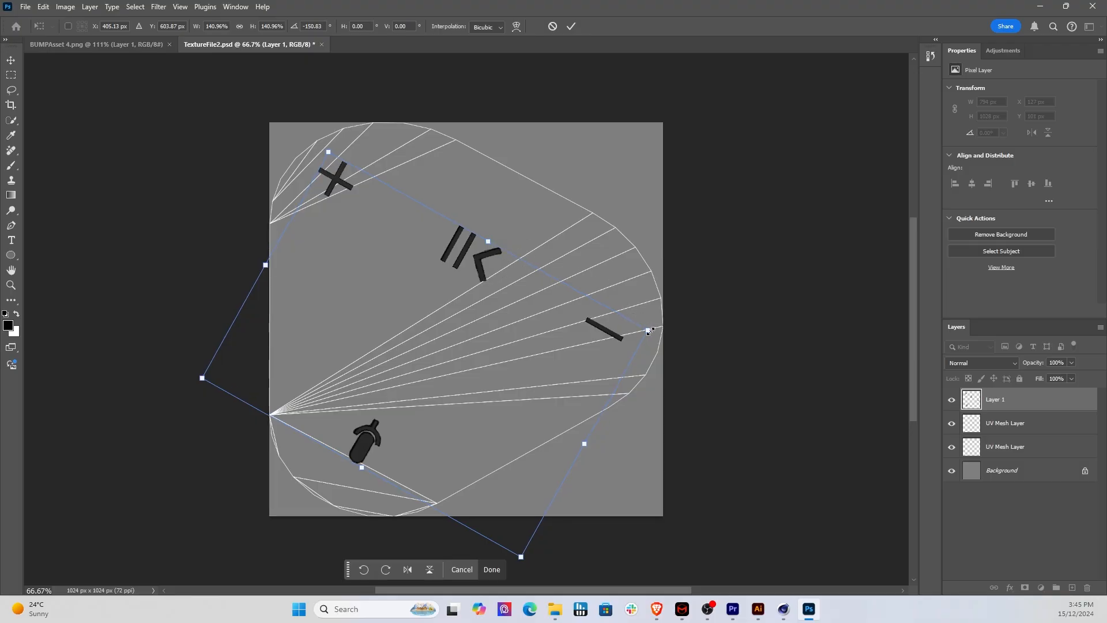
Step: Refine the icons' fit on the UV mesh to about 149% scale and -152° rotation, then apply the transform
mouse_move(649, 331)
left_mouse_down()
mouse_move(666, 312)
mouse_move(656, 327)
mouse_move(670, 323)
left_mouse_up()
key("ctrl+z")
mouse_move(497, 272)
left_mouse_down()
mouse_move(486, 263)
mouse_move(487, 276)
left_mouse_up()
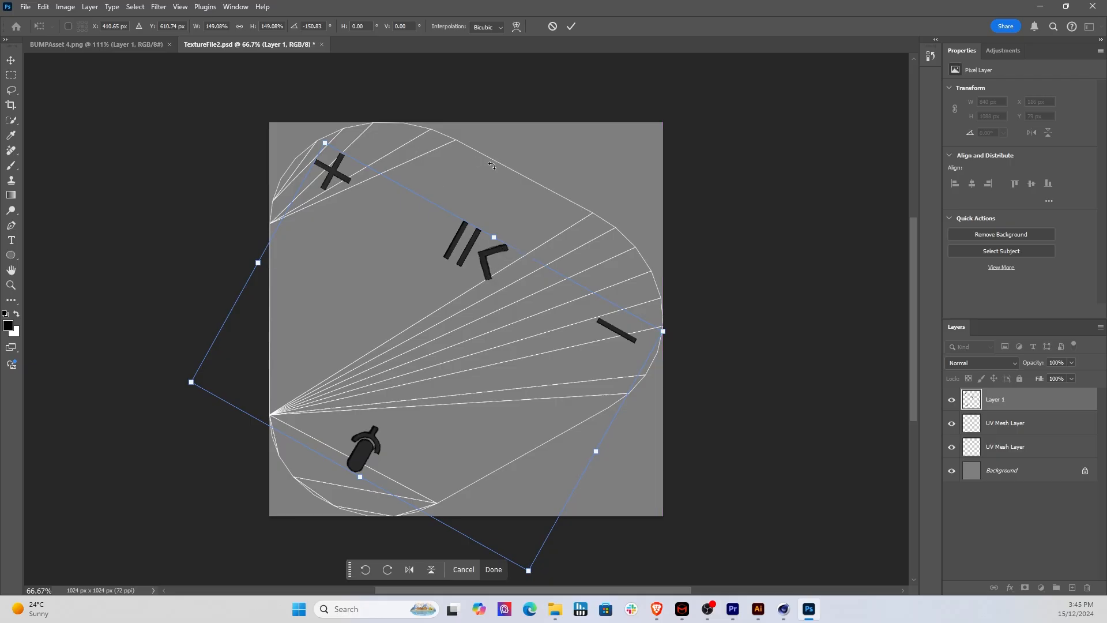
left_click_drag(670, 326, 663, 311)
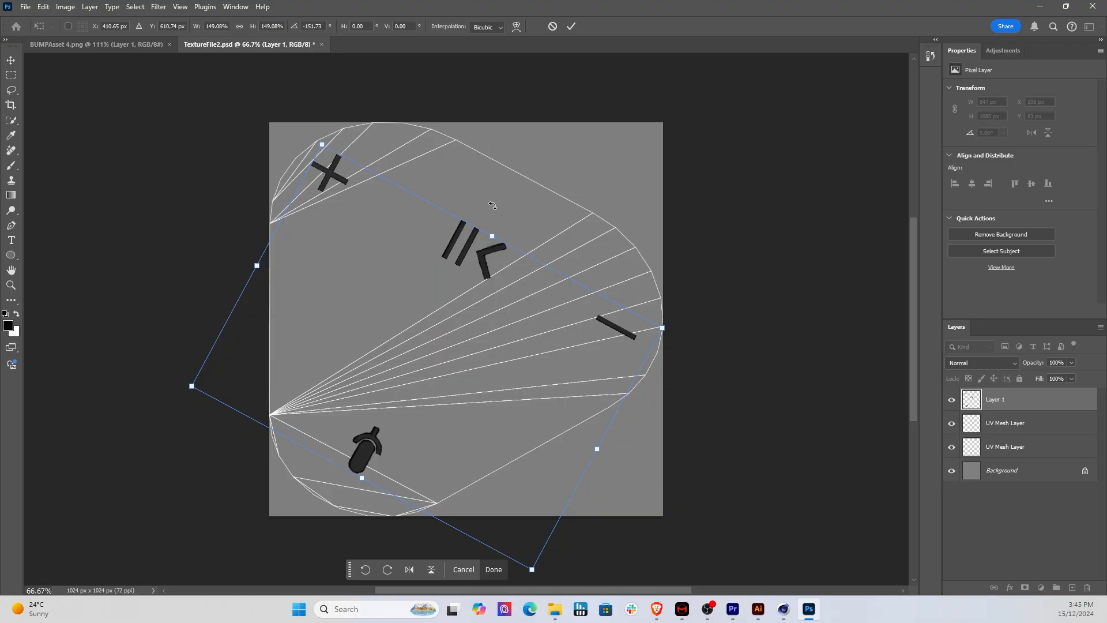
left_click_drag(682, 323, 682, 320)
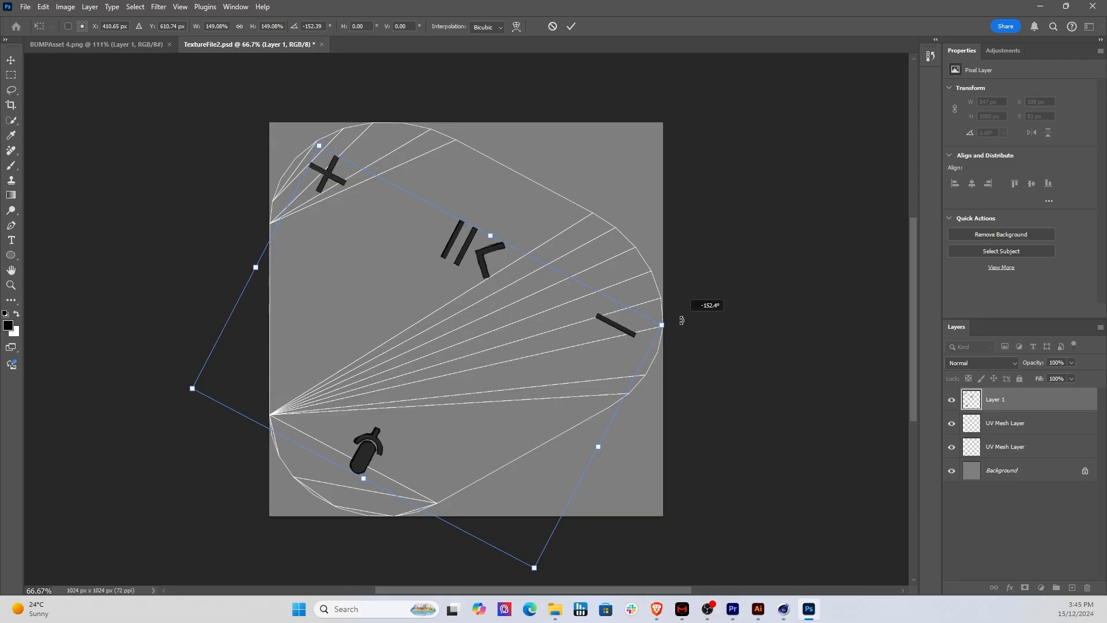
left_click_drag(682, 321, 682, 324)
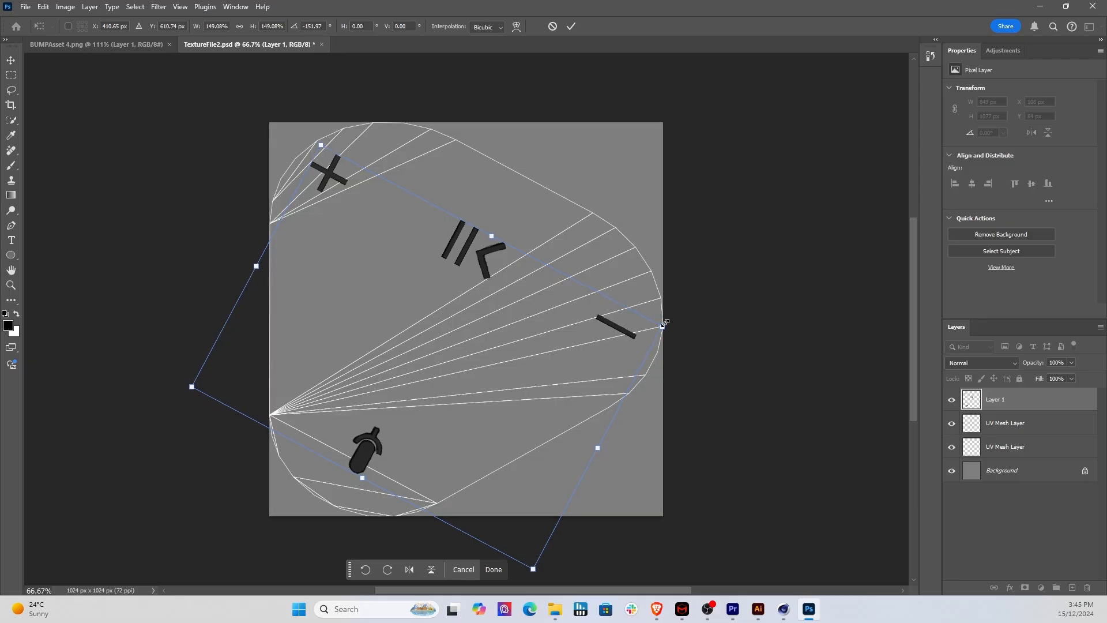
left_click_drag(482, 280, 488, 285)
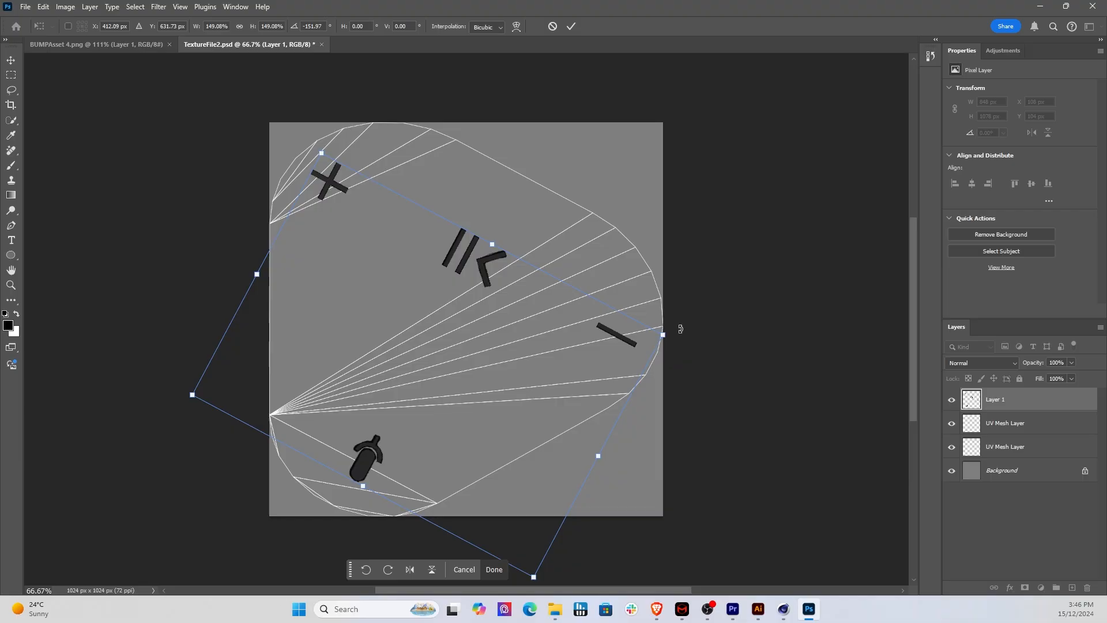
left_click_drag(682, 335, 695, 326)
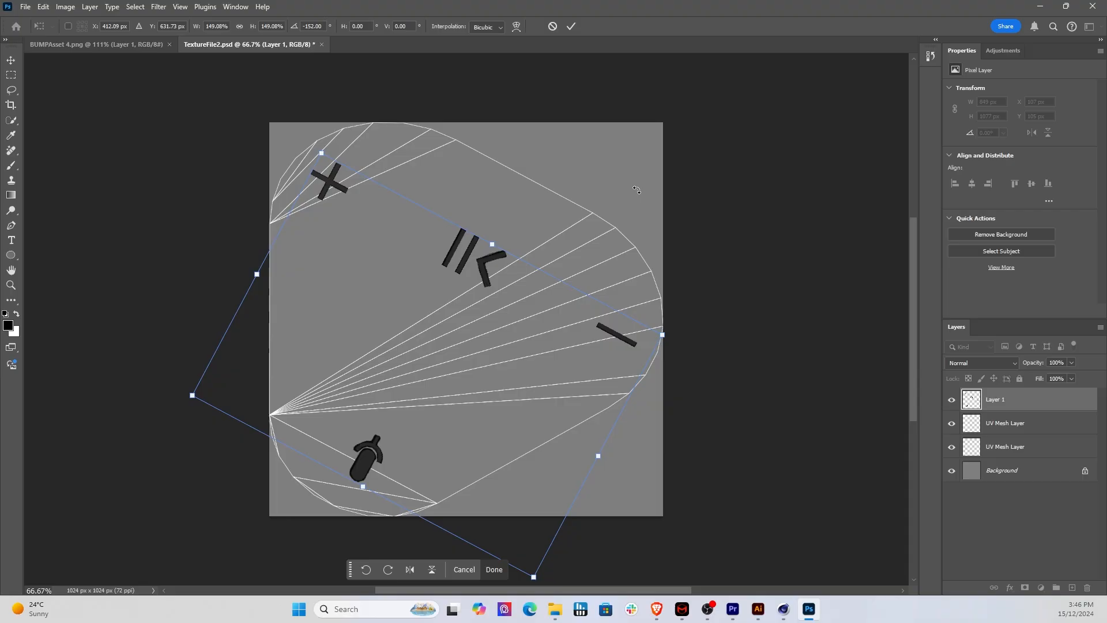
left_click(571, 26)
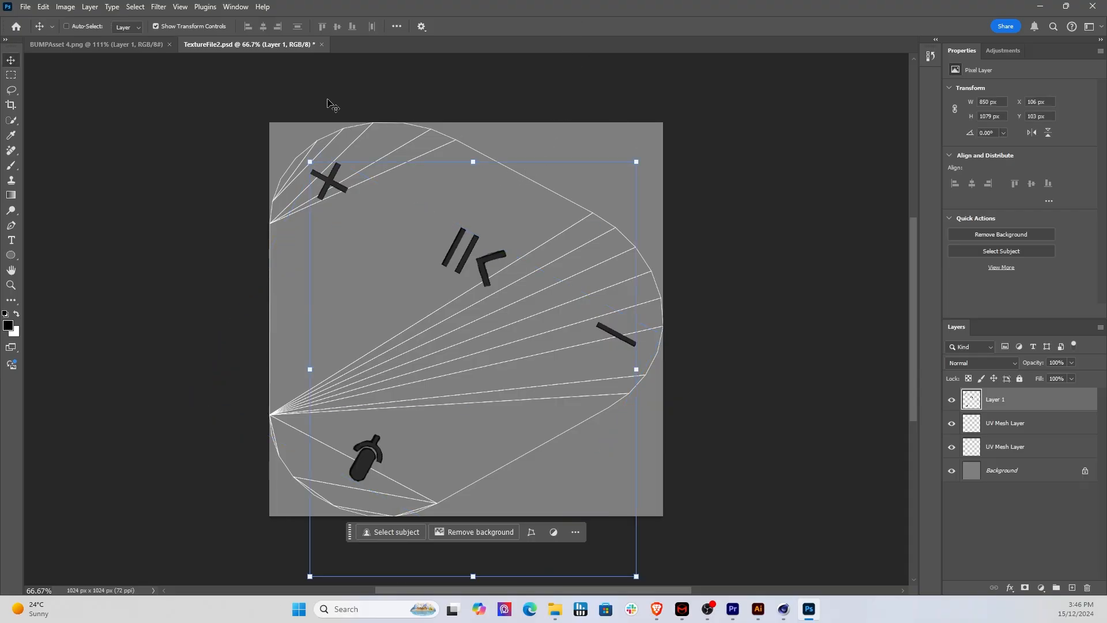
Step: Hide the background and both UV mesh layers, then flatten the image, discarding the hidden layers
left_click_drag(951, 470, 953, 427)
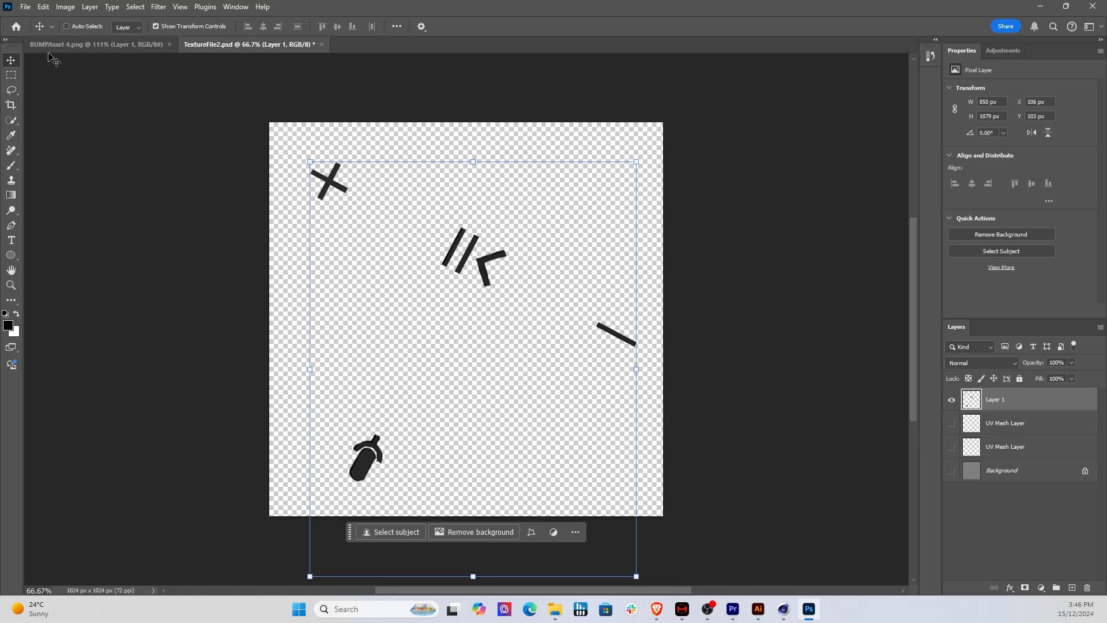
left_click(23, 7)
mouse_move(90, 7)
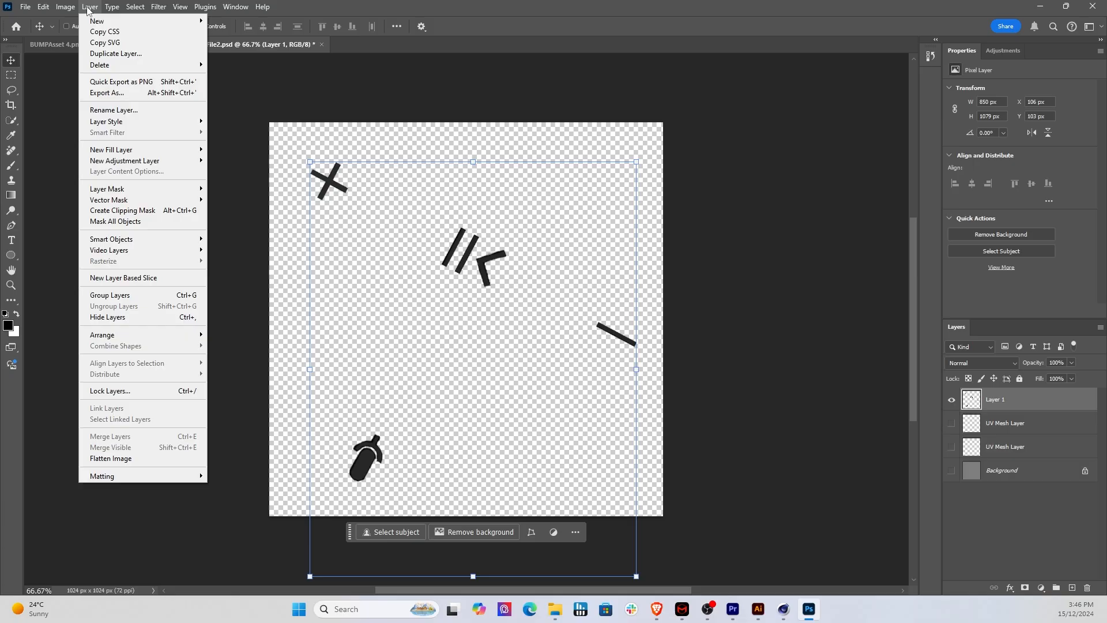
left_click(149, 459)
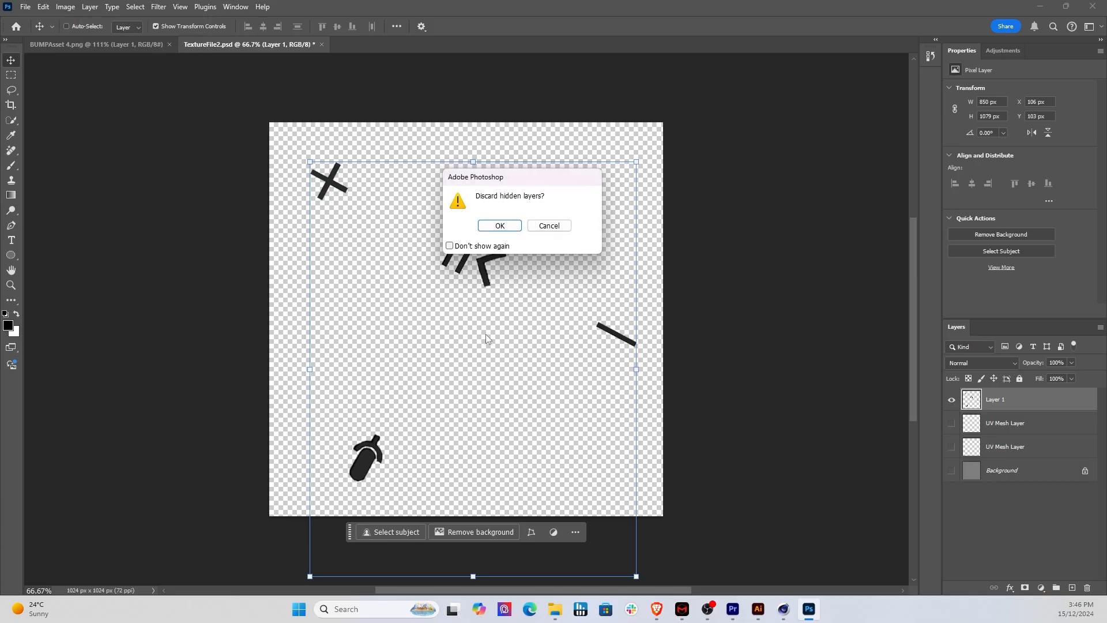
left_click(500, 226)
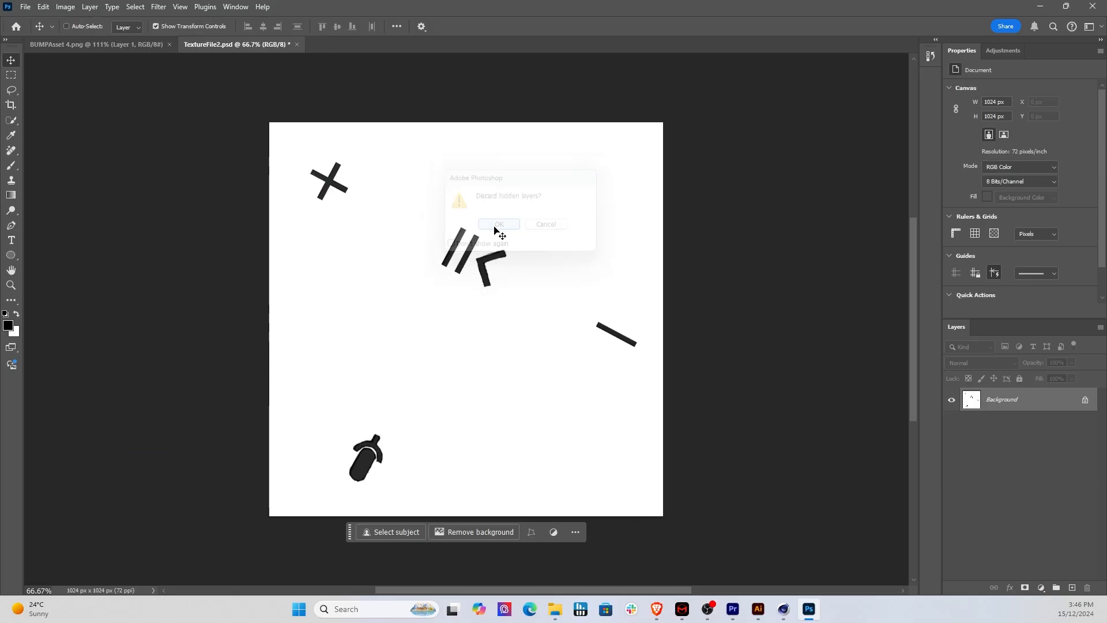
Step: Export the flattened image as a 1024 x 1024 px PNG into the UVMappFiles folder, basing its file name on TextureMap01.png
left_click(26, 7)
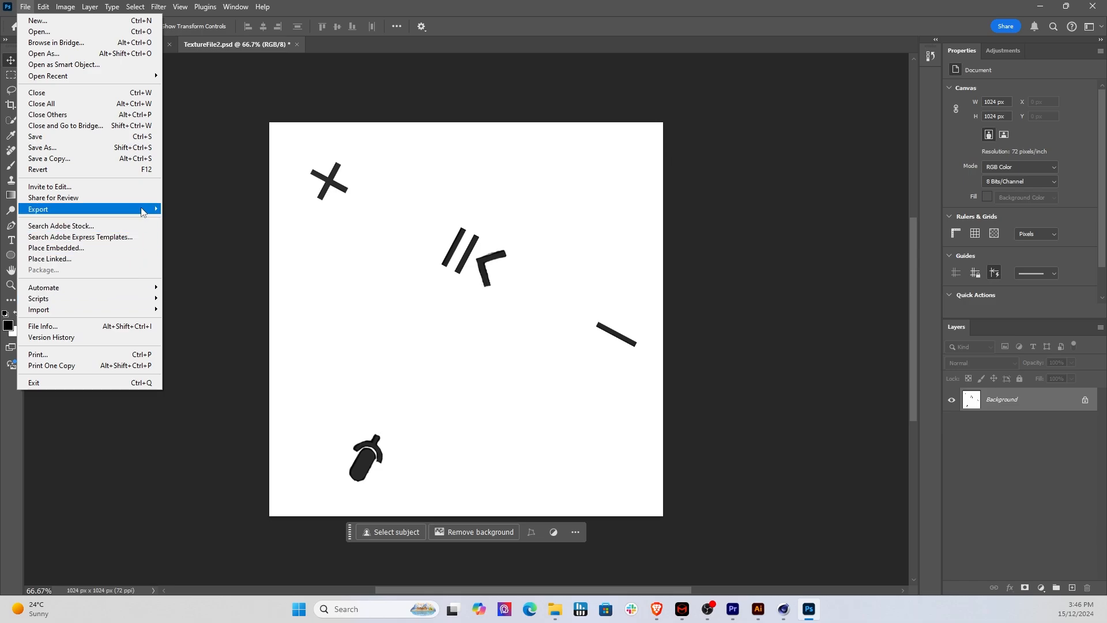
mouse_move(141, 209)
left_click(226, 222)
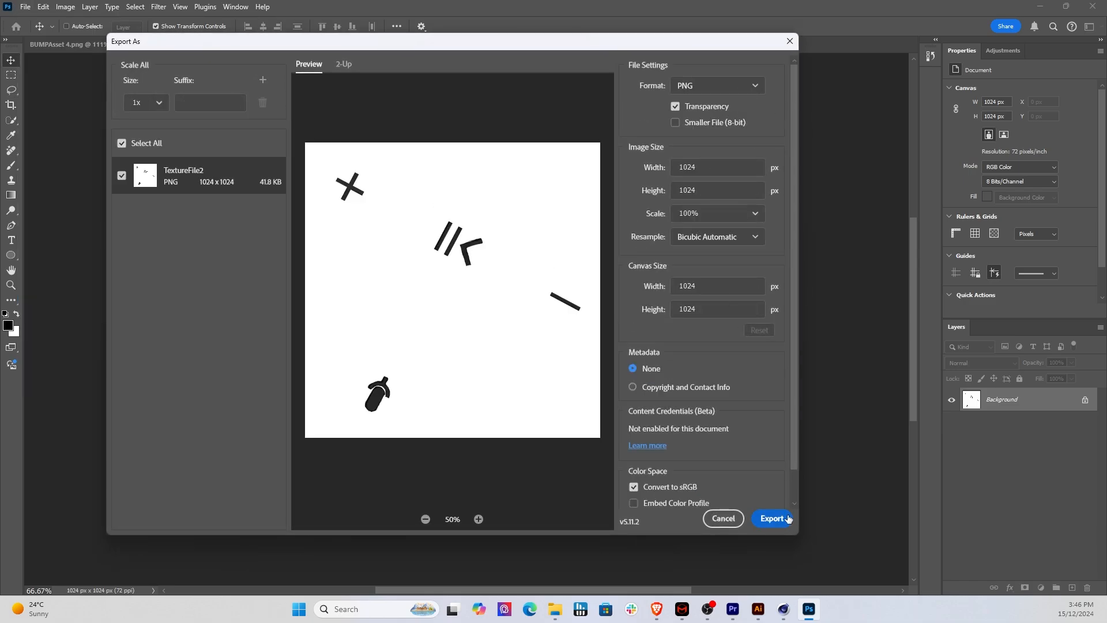
left_click(772, 519)
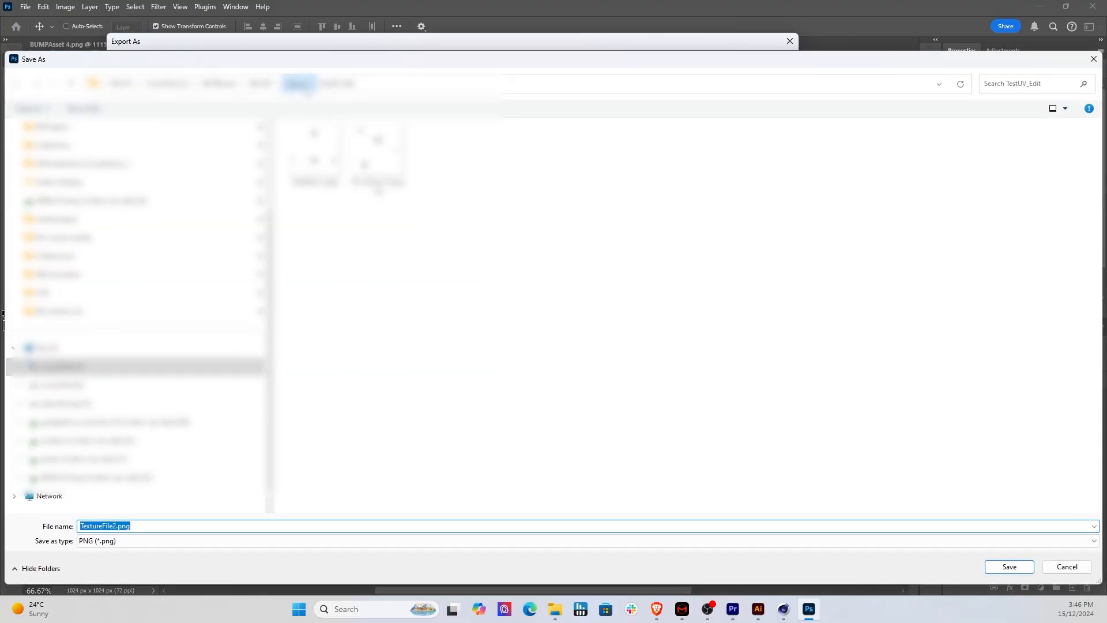
left_click(299, 85)
double_click(309, 142)
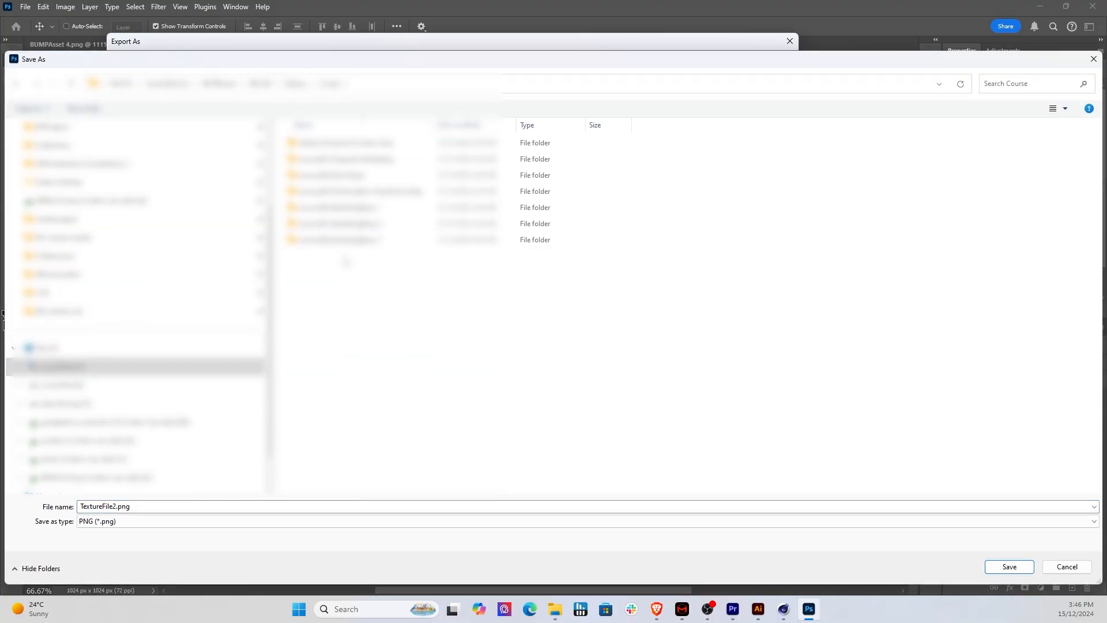
double_click(322, 238)
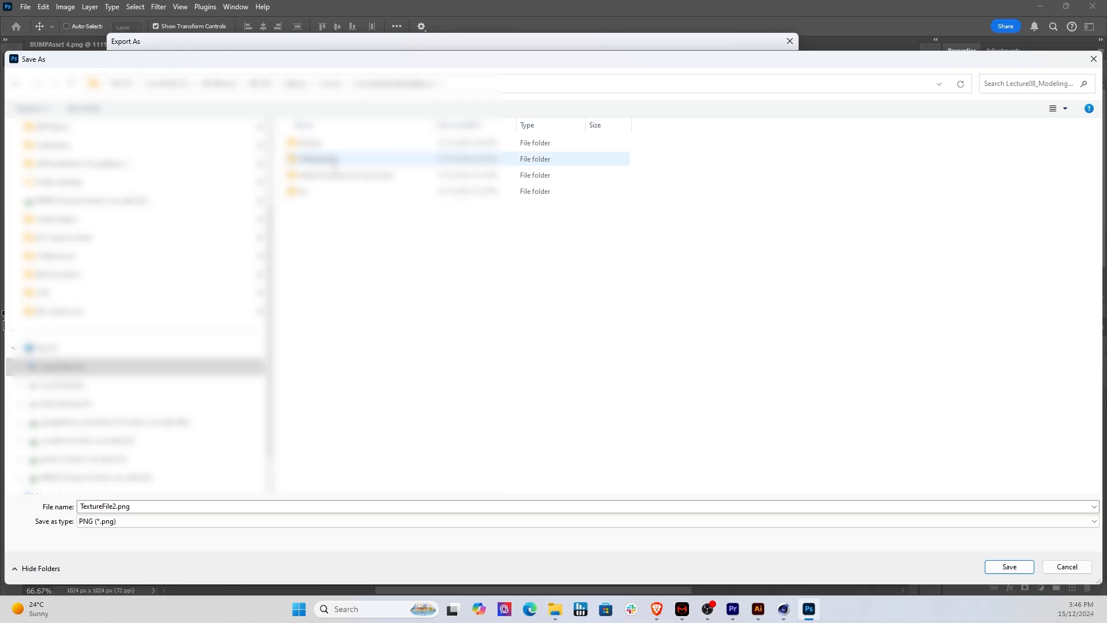
double_click(323, 160)
left_click(315, 154)
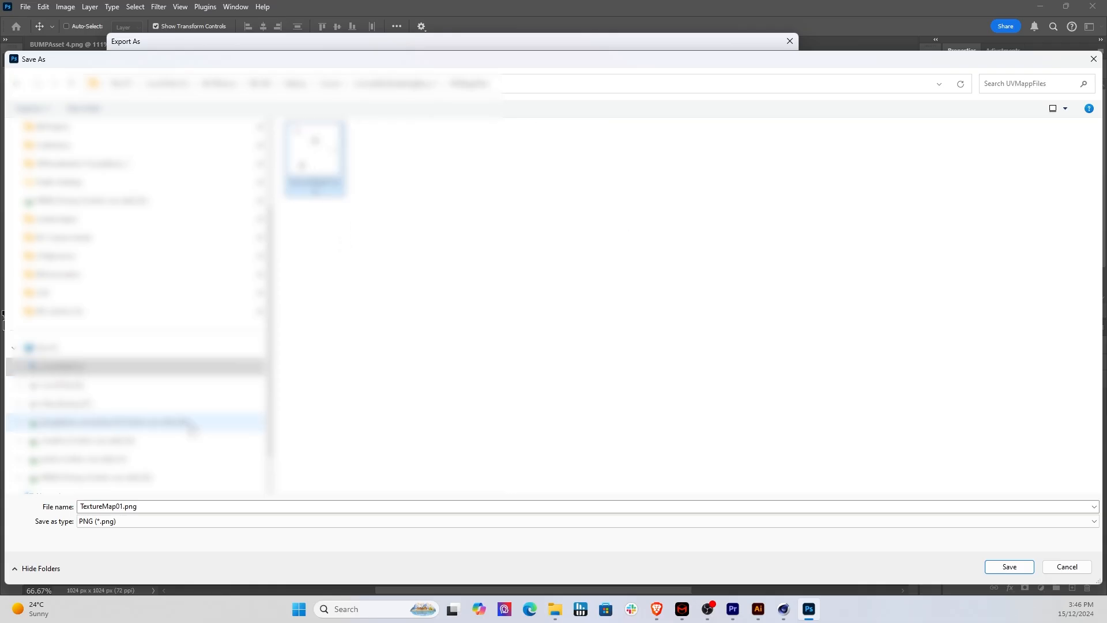
left_click(131, 508)
left_click(123, 505)
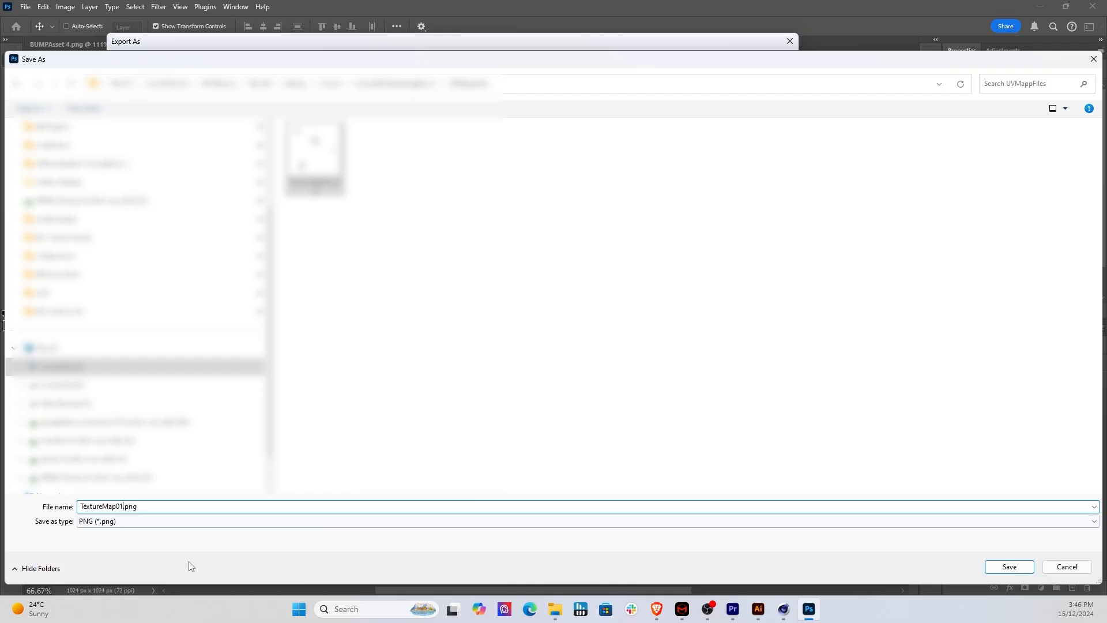
key("Return")
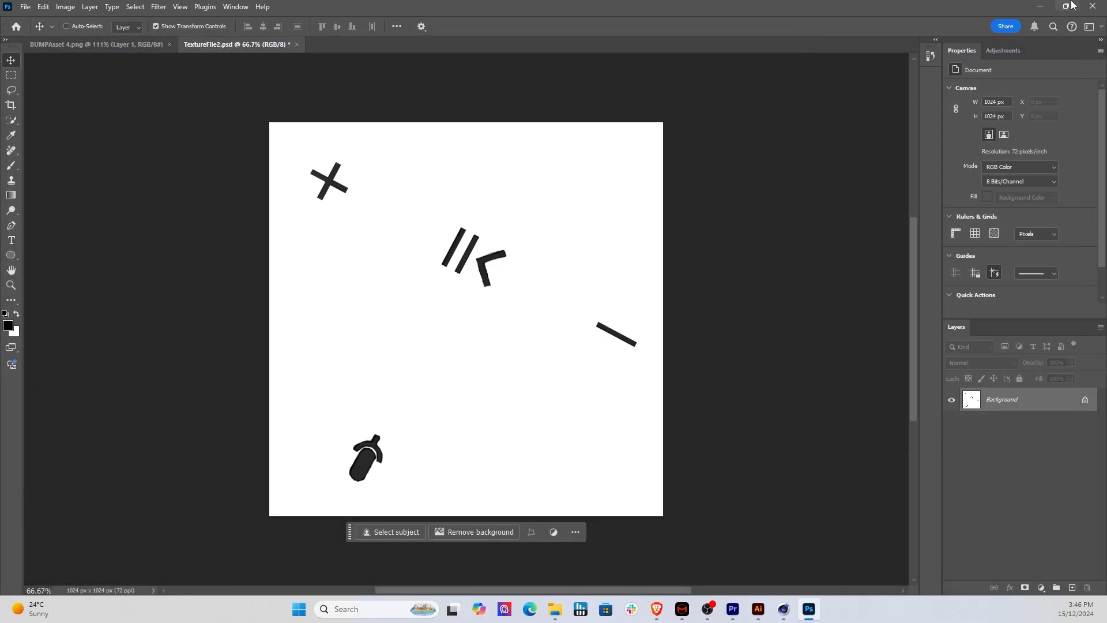
Step: Switch to Cinema 4D, change to the Standard layout and bring the whole speaker top into view
left_click(1040, 10)
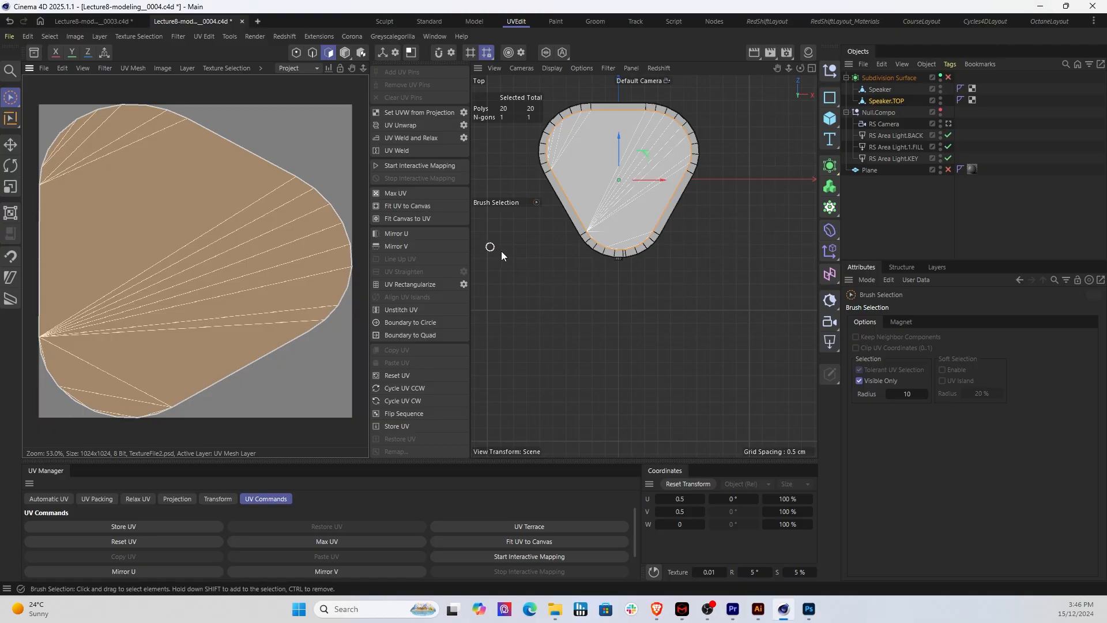
left_click(427, 22)
scroll(584, 274, "down", 2)
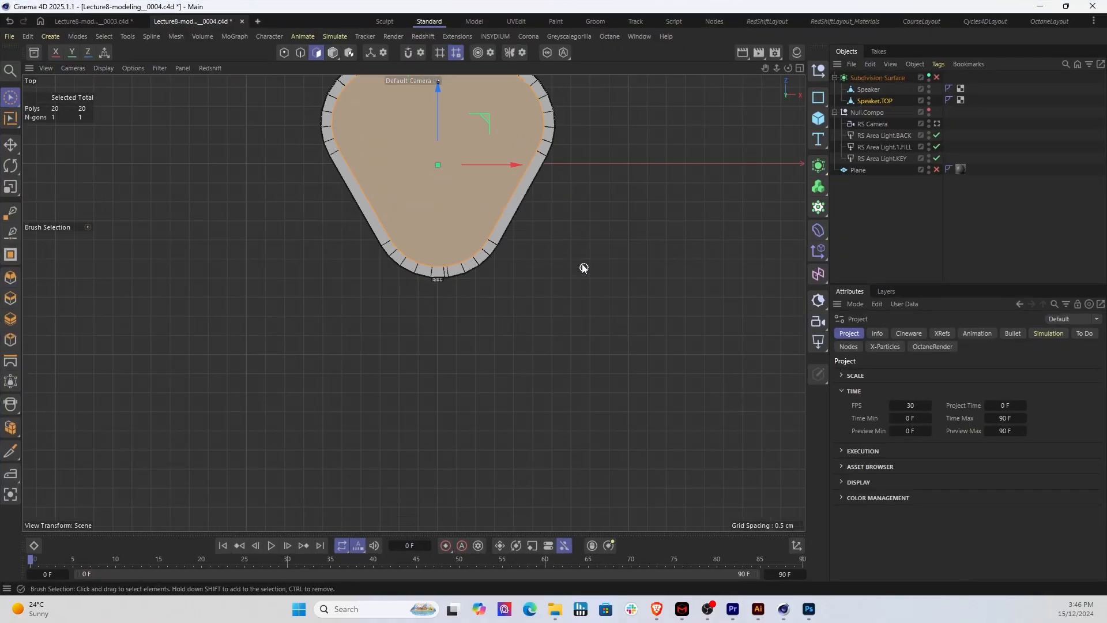
middle_click_drag(622, 202, 600, 302)
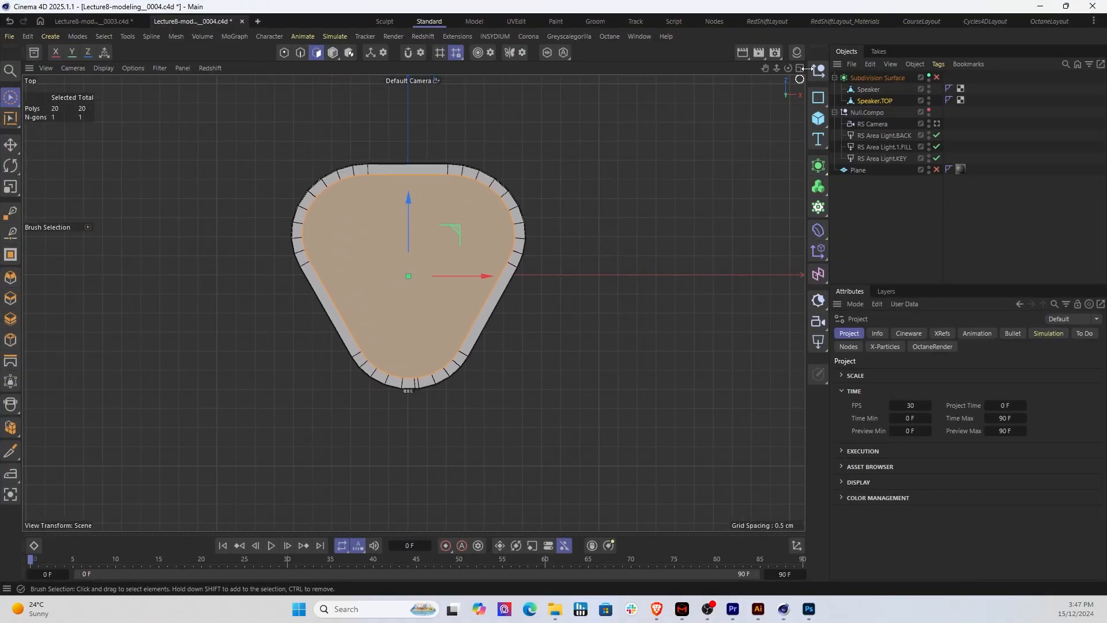
Step: Show the Material Manager and create a new Redshift material of the Material type
left_click(797, 52)
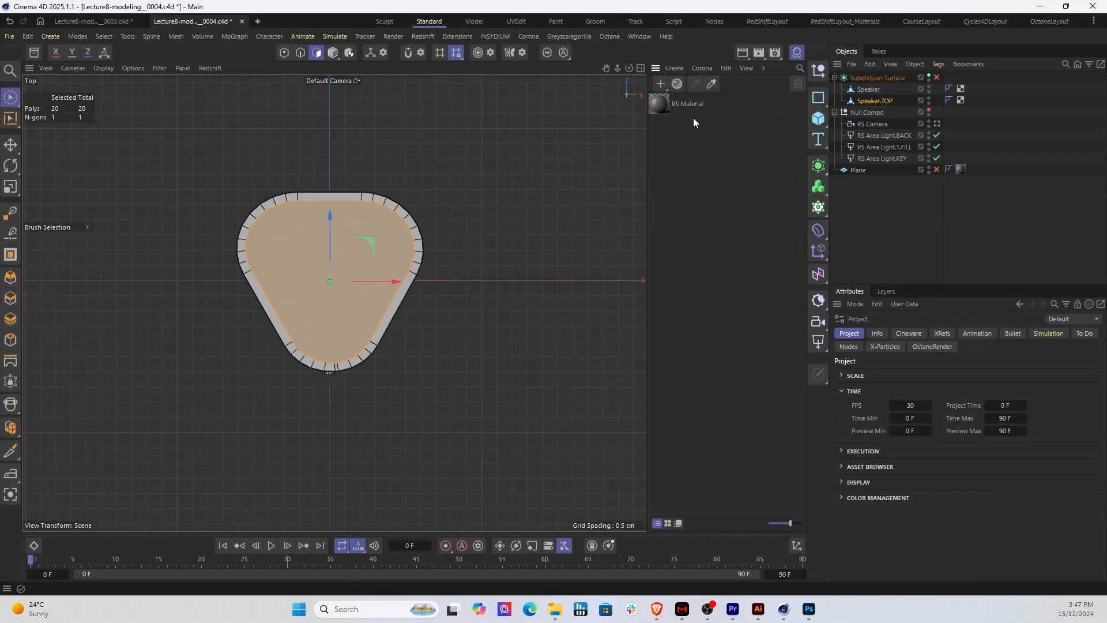
left_click(665, 88)
mouse_move(691, 125)
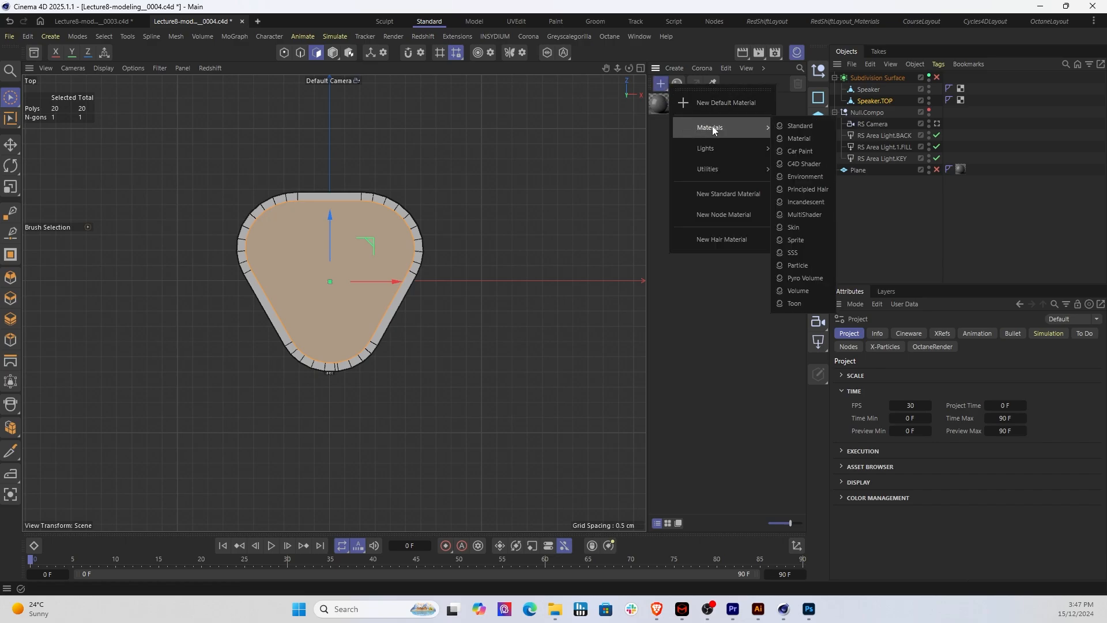
left_click(793, 140)
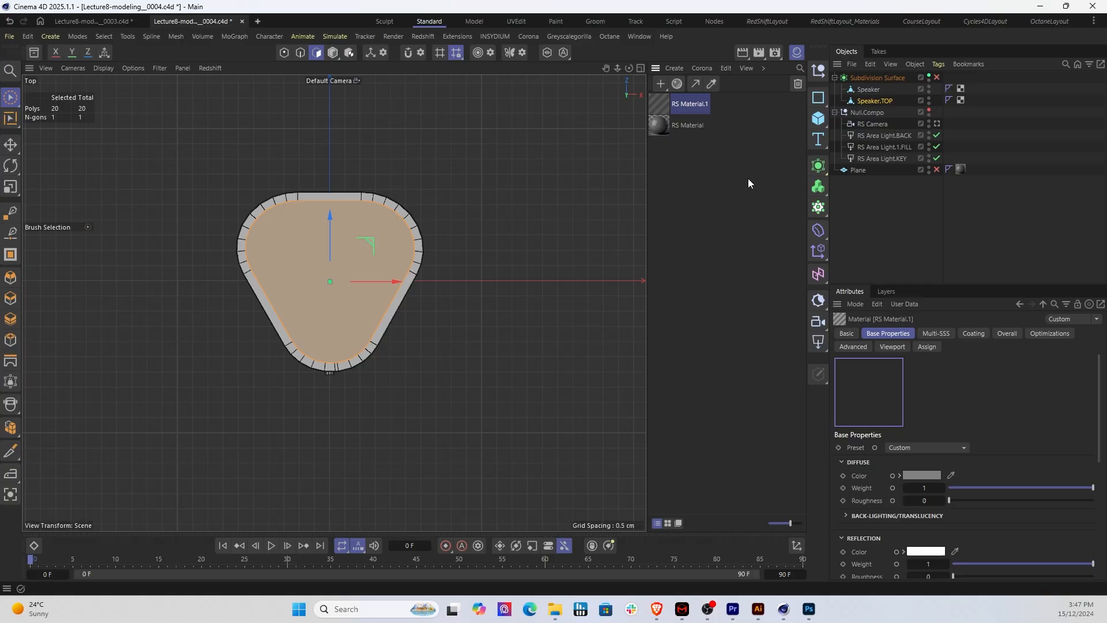
left_click(675, 153)
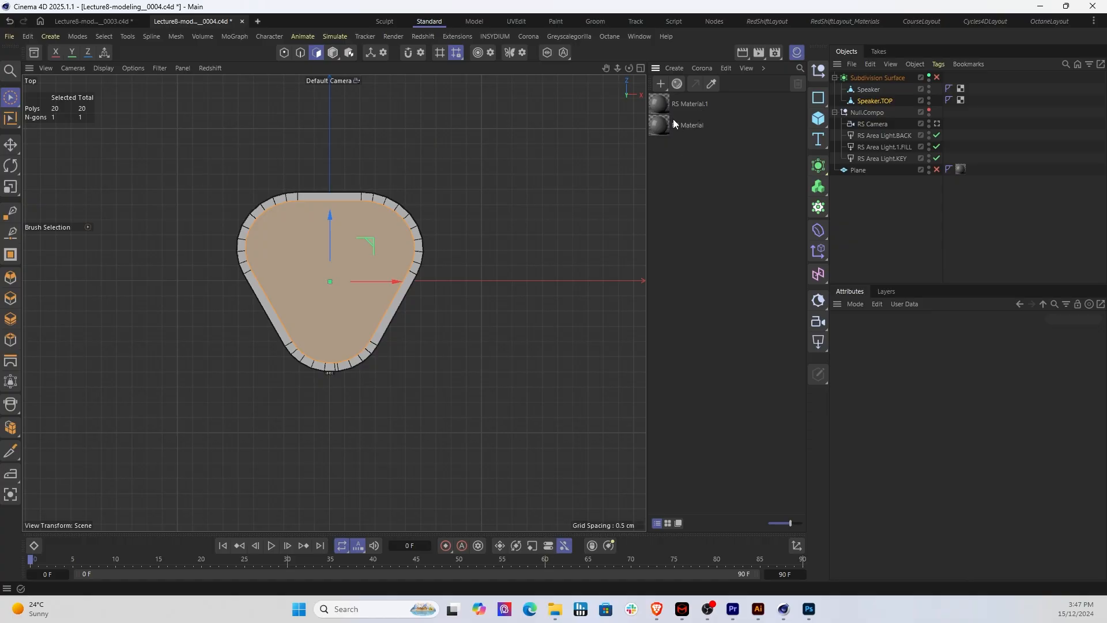
Step: Open the new RS Material.1 in a maximized Node Editor and move its two nodes to the middle of the graph
double_click(661, 104)
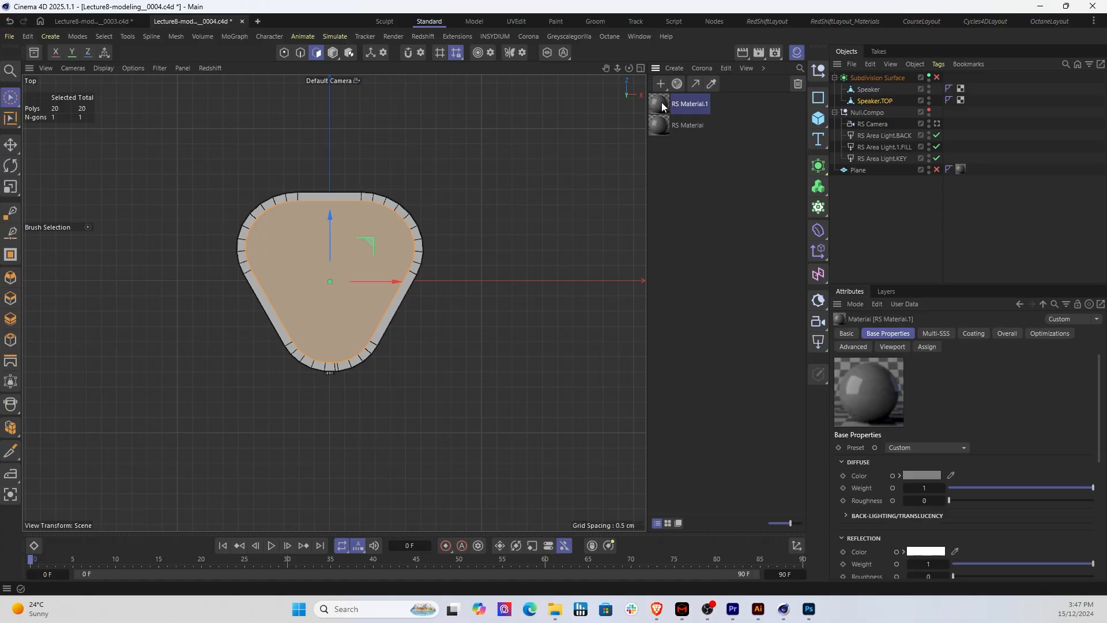
scroll(655, 190, "down", 2)
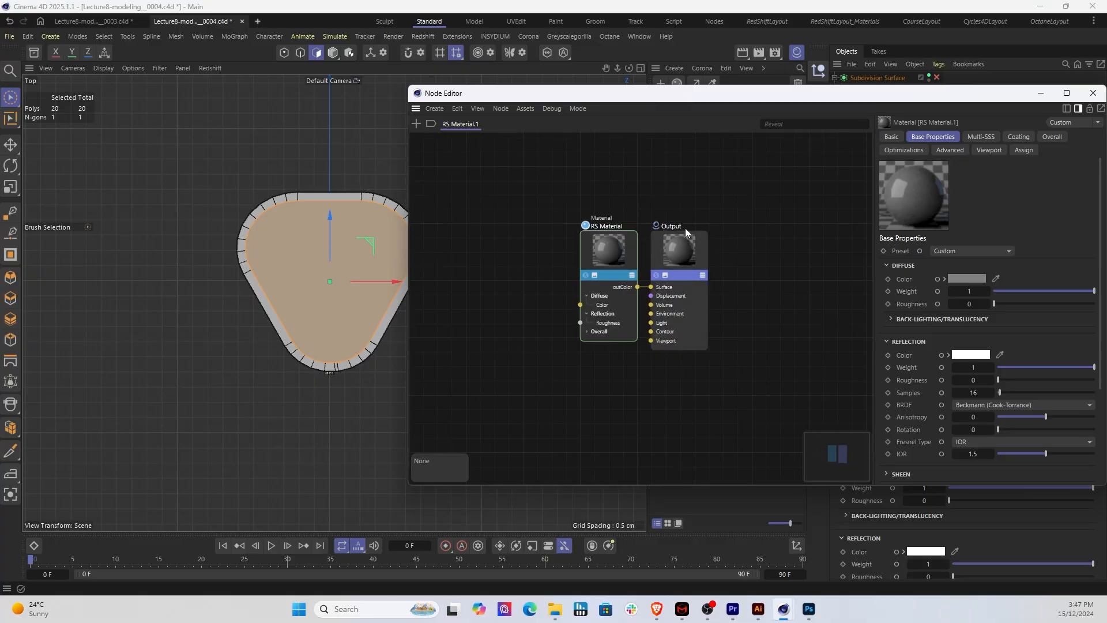
double_click(785, 93)
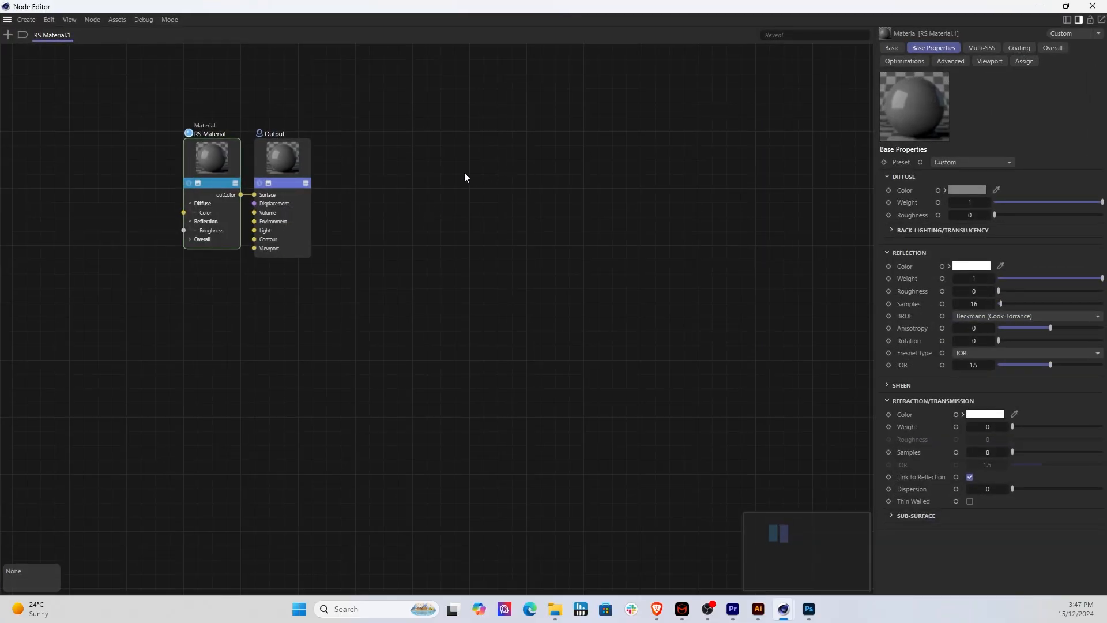
left_click_drag(158, 91, 389, 285)
left_click_drag(307, 176, 561, 222)
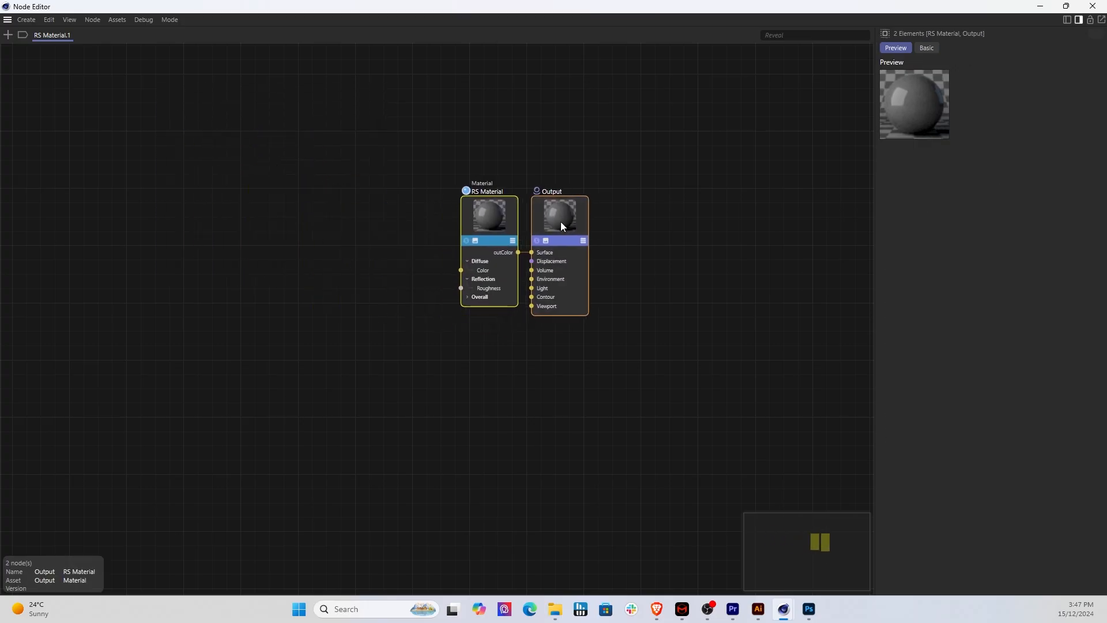
left_click(423, 354)
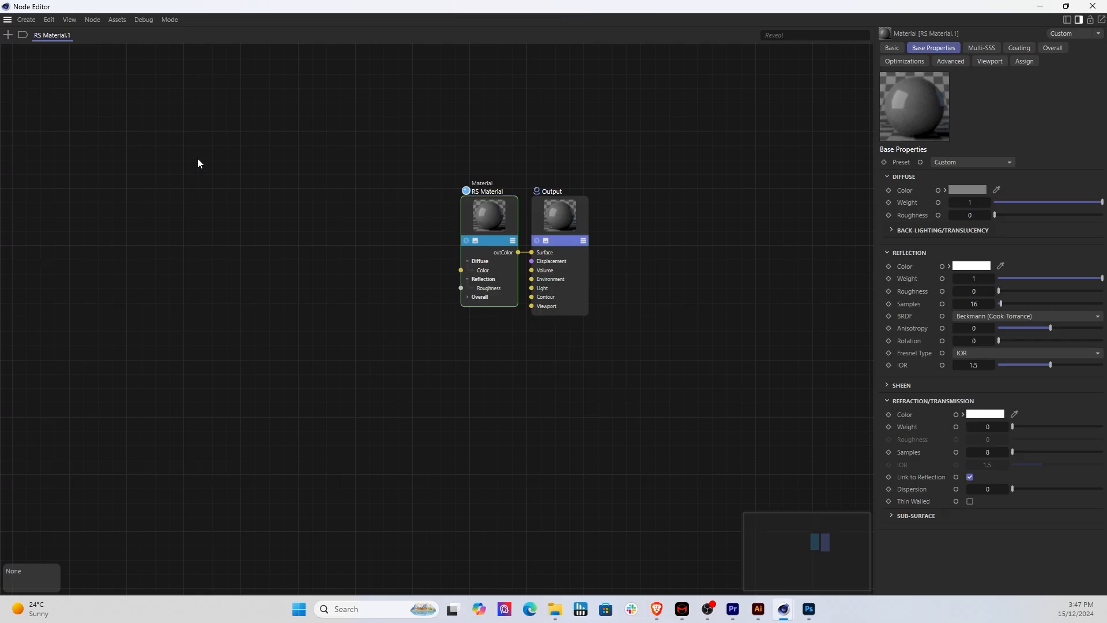
Step: Add a Texture node to the RS Material.1 graph and place it well clear of the RS Material node on its input side
left_click(7, 35)
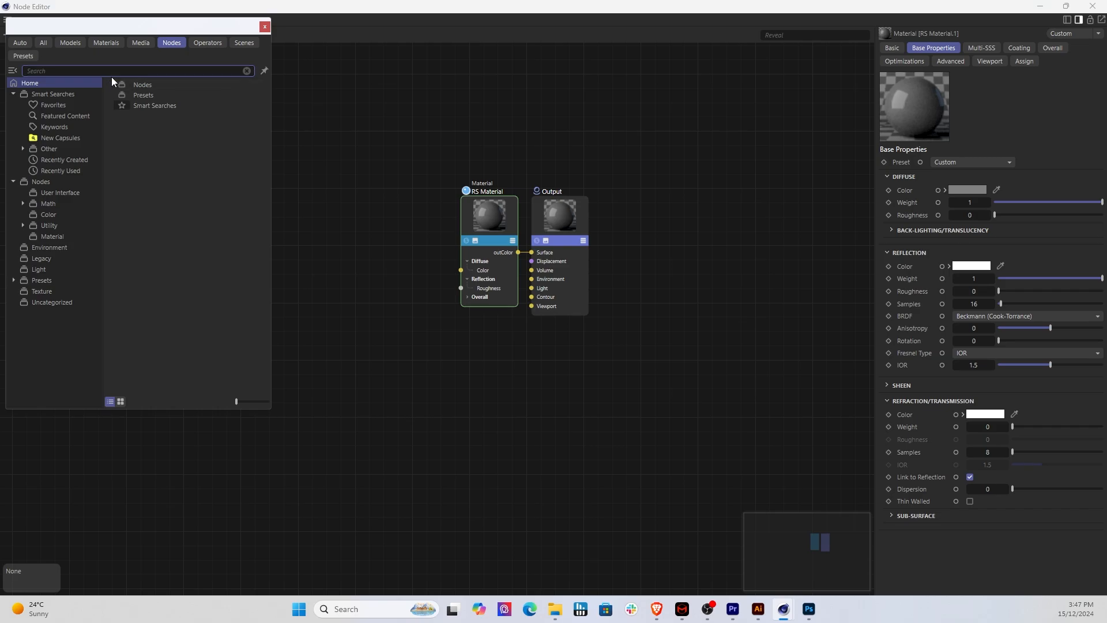
type("texture")
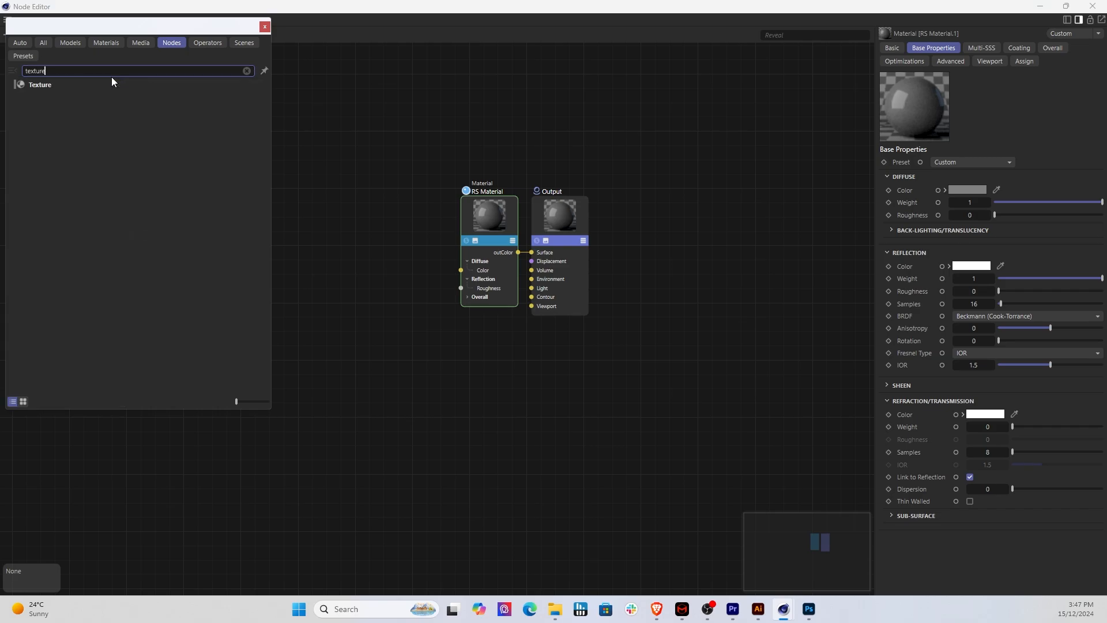
key("Down")
key("Return")
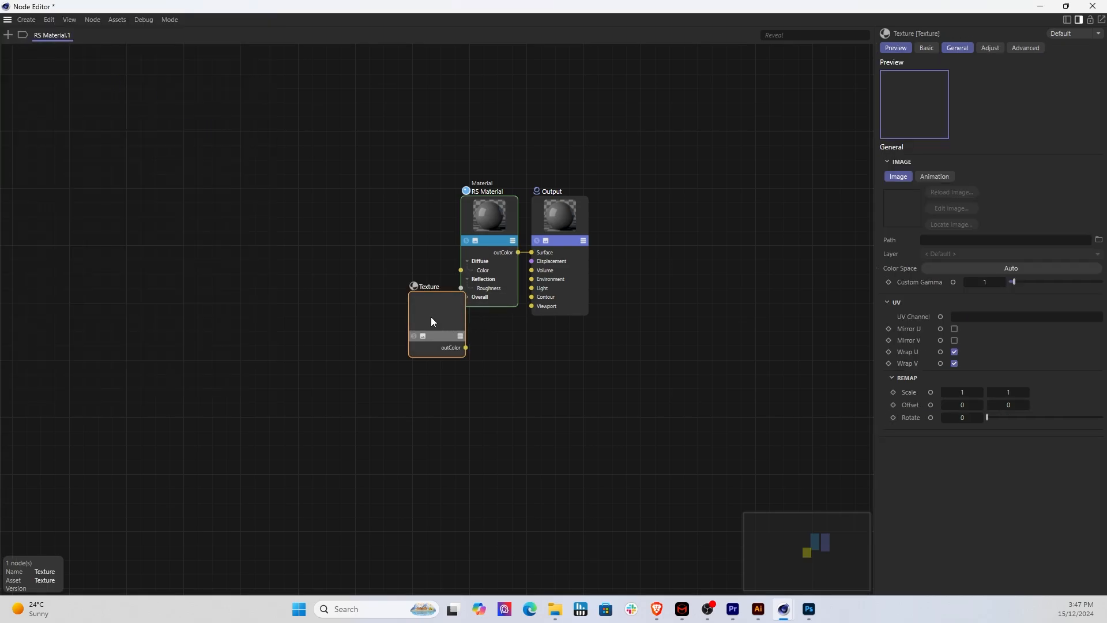
left_click_drag(432, 322, 275, 286)
left_click(292, 331)
left_click(283, 287)
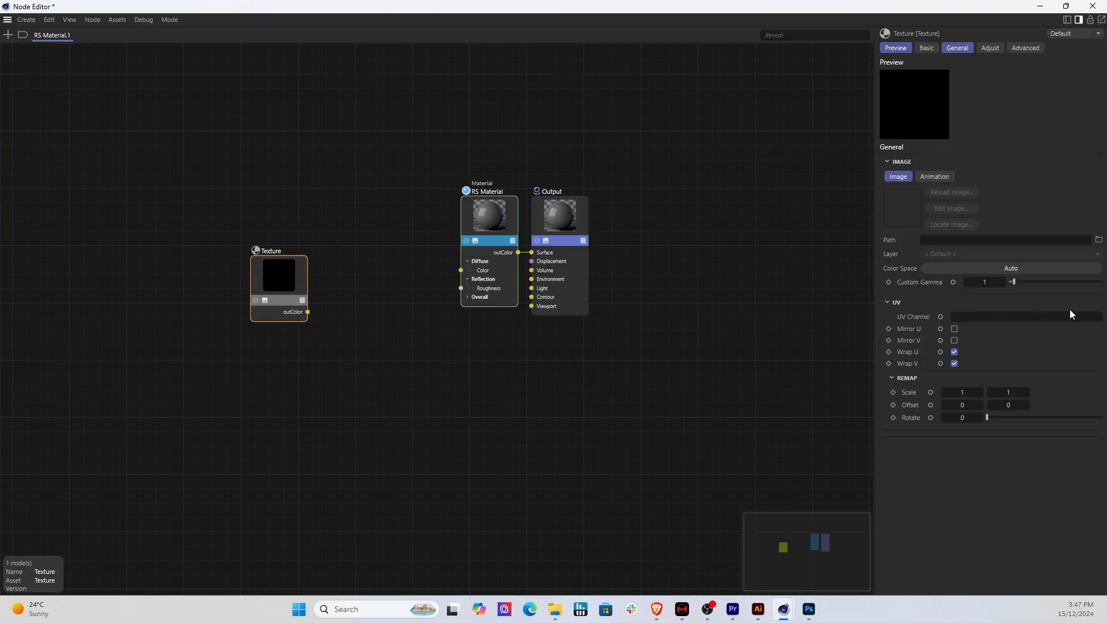
Step: Load TextureMap02.png from the UVMappFiles folder as the Texture node's image
left_click(1099, 241)
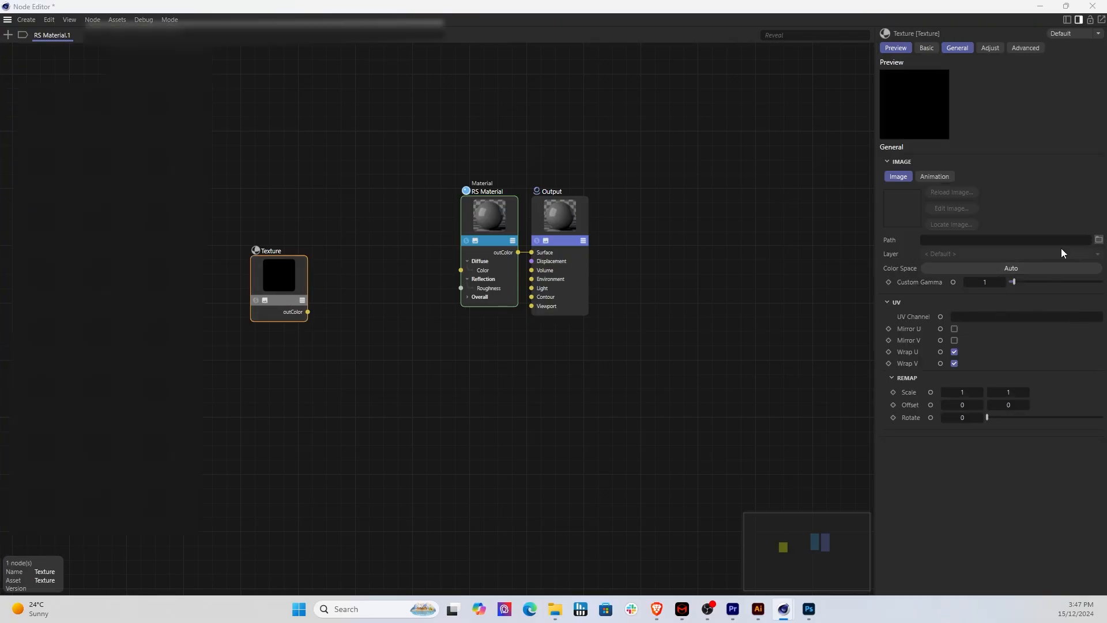
left_click(489, 124)
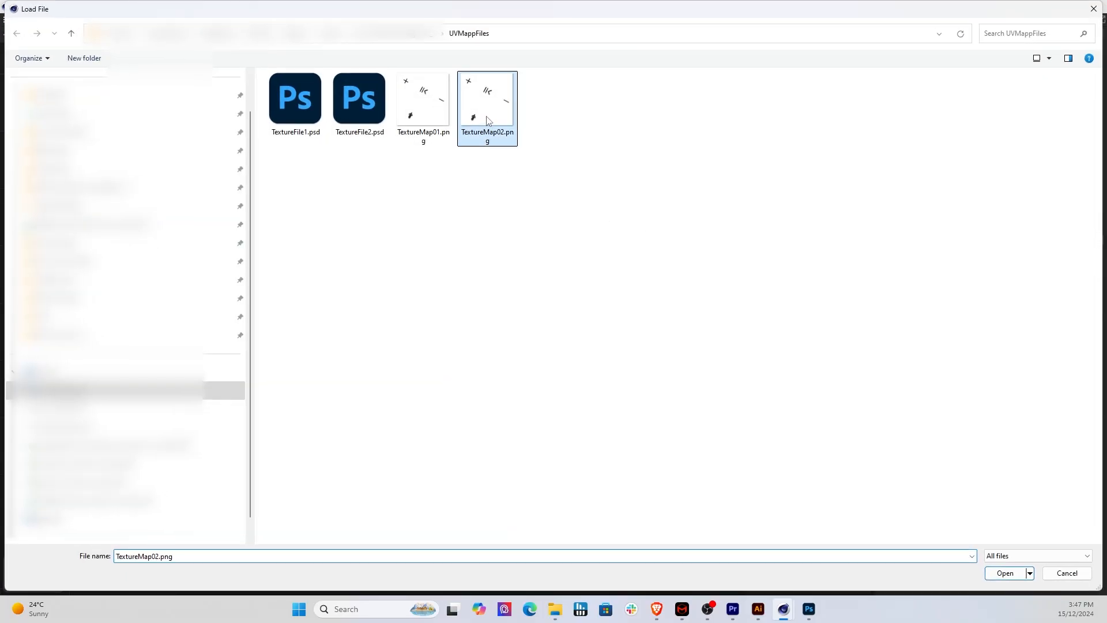
left_click(1012, 573)
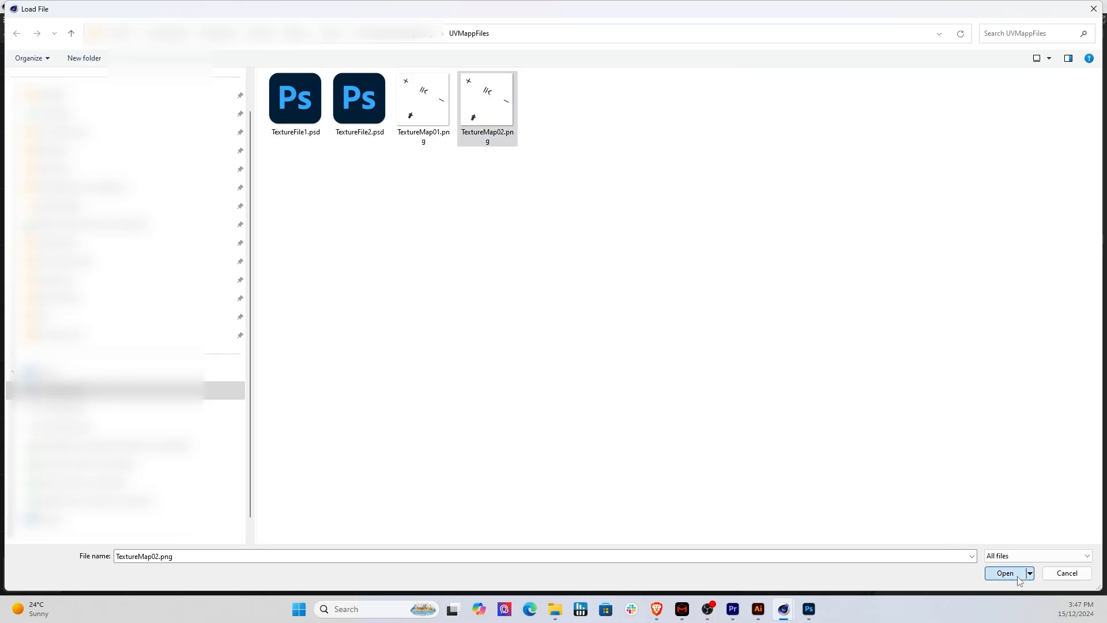
left_click(586, 356)
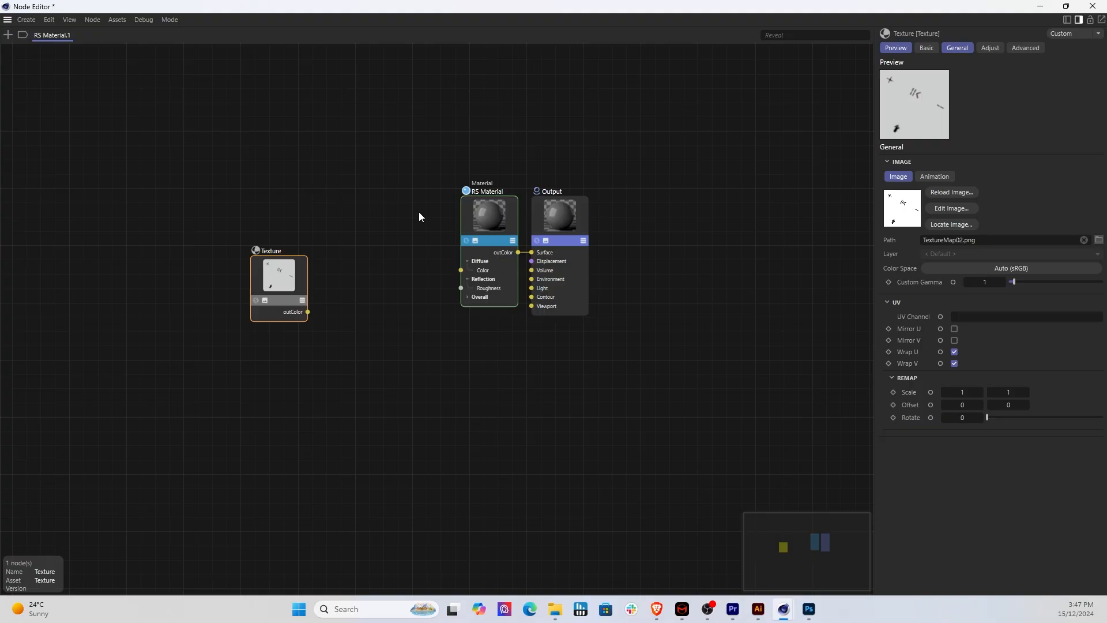
Step: Connect the Texture node's outColor to the RS Material's Overall > Bump Map input and expand the Overall group
left_click_drag(287, 295, 332, 317)
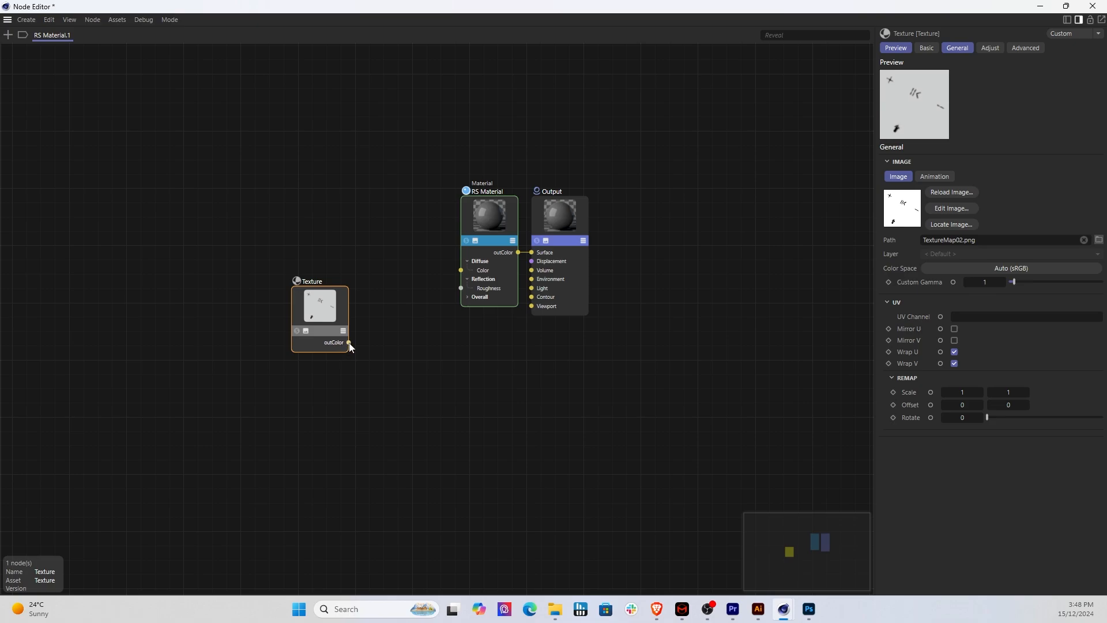
left_click_drag(410, 321, 461, 316)
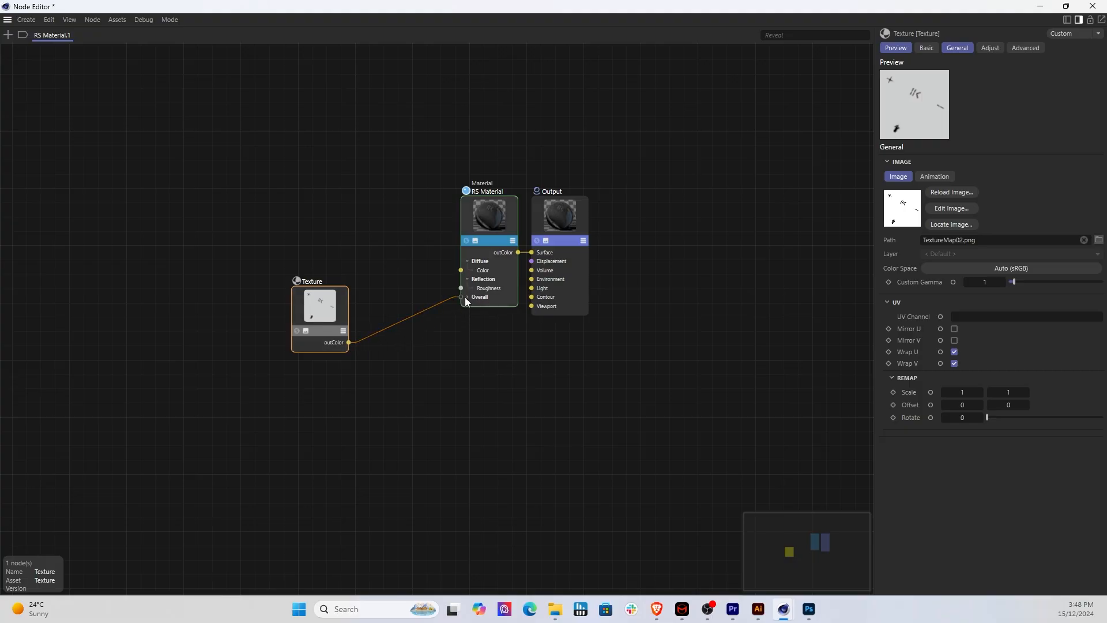
left_click(469, 296)
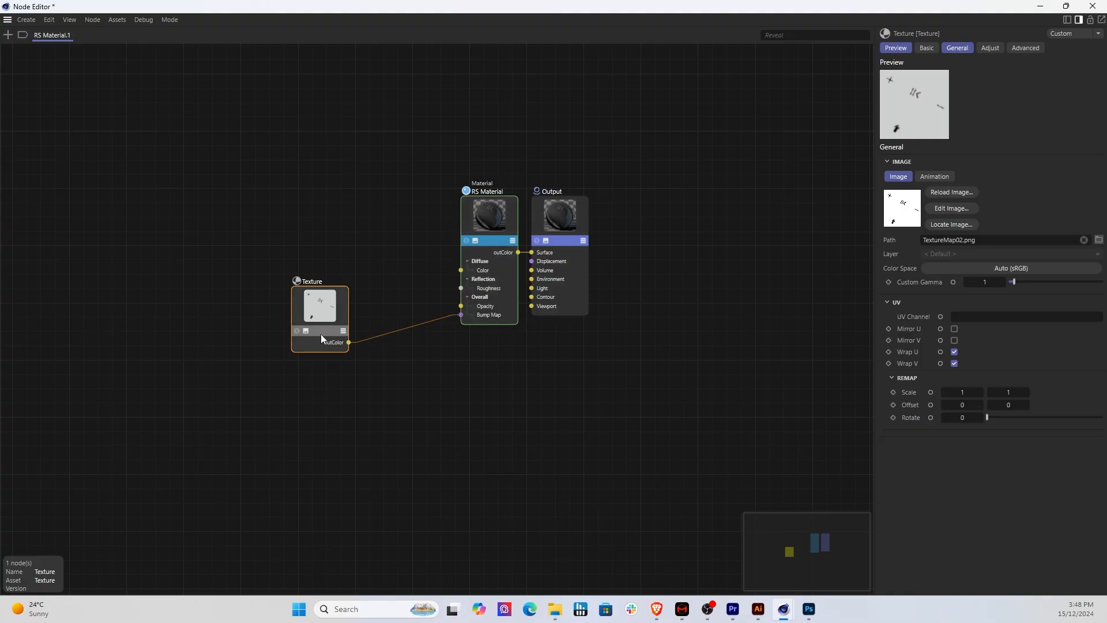
scroll(523, 221, "up", 5)
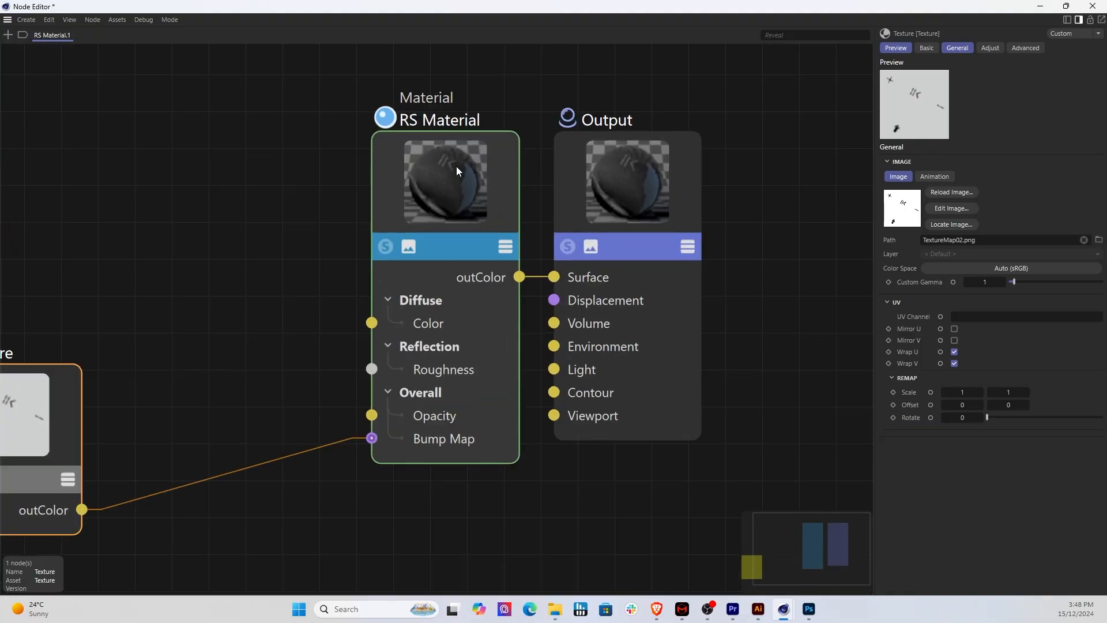
scroll(454, 164, "down", 2)
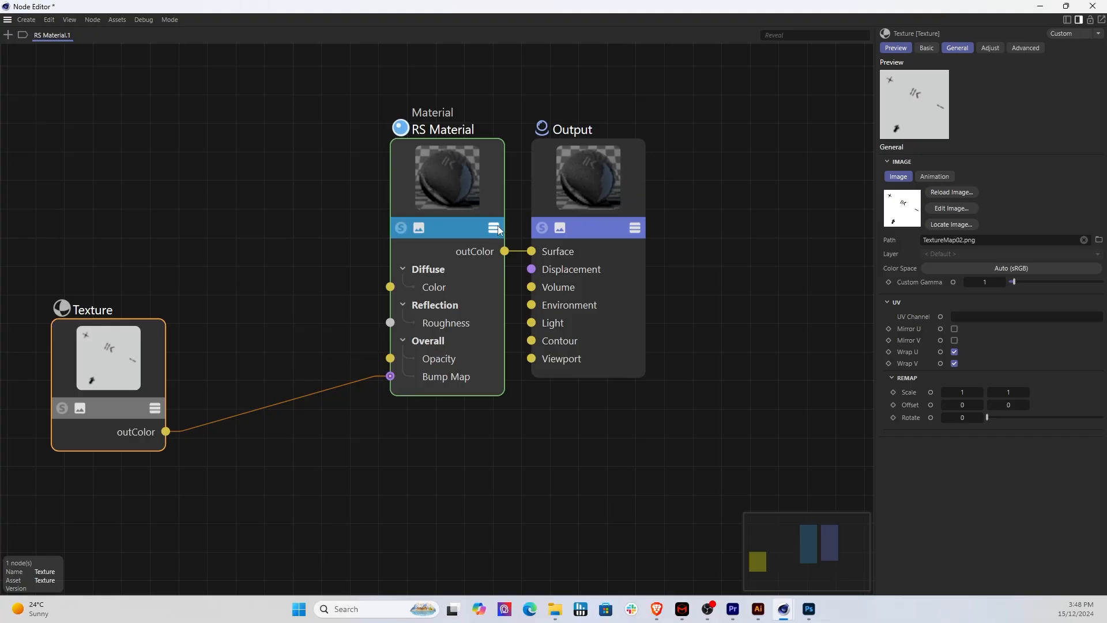
scroll(489, 223, "down", 3)
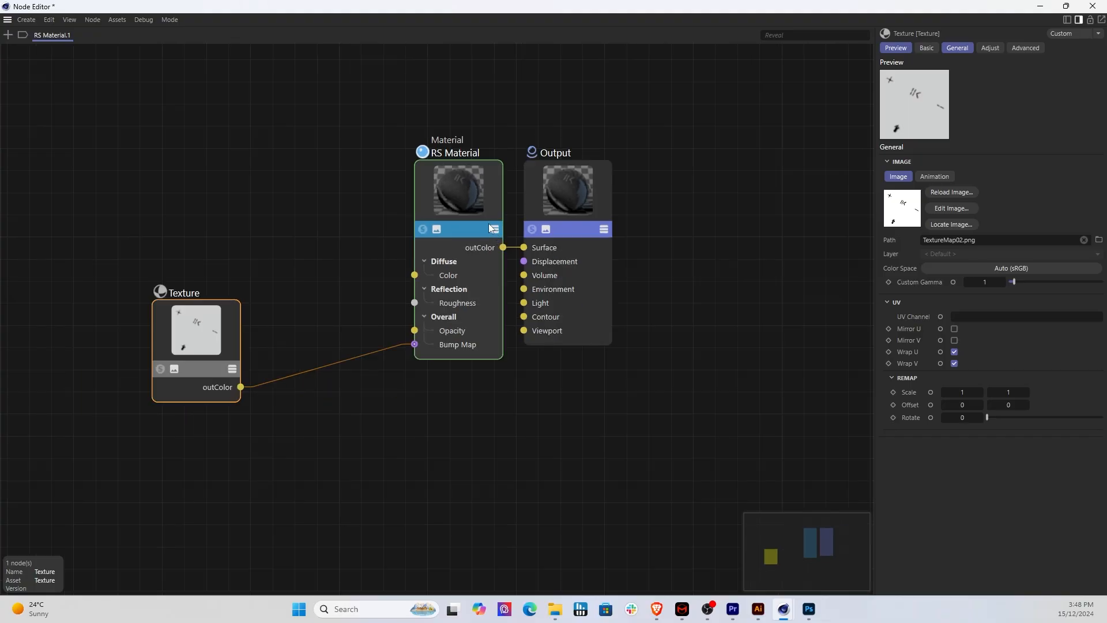
Step: Close the Node Editor and apply RS Material.1 to the Speaker.TOP object
left_click(1093, 5)
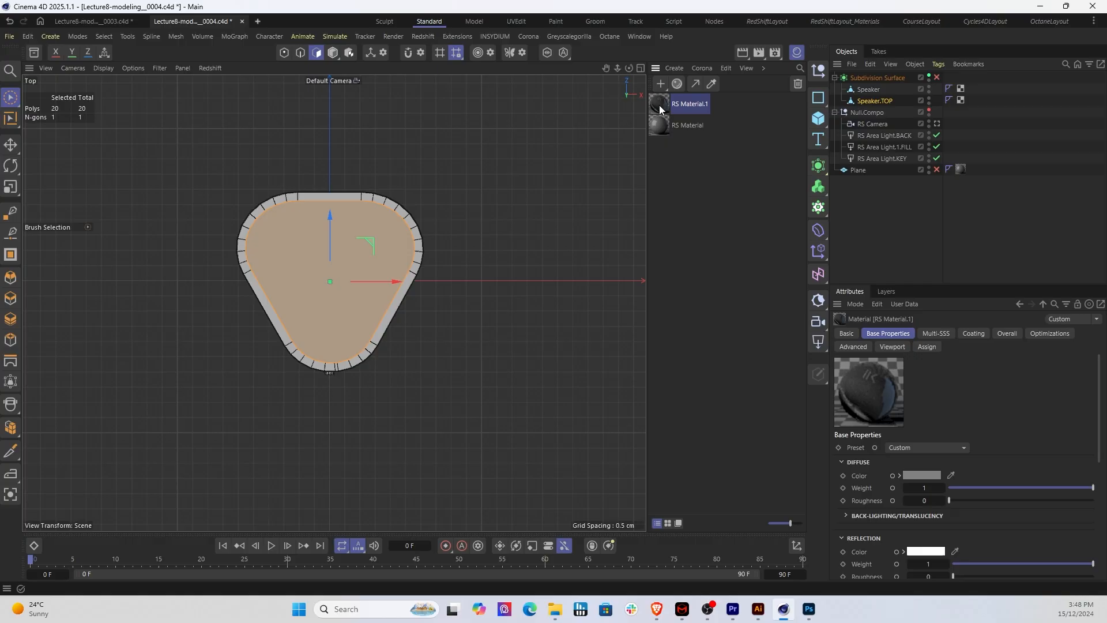
left_click_drag(658, 106, 886, 105)
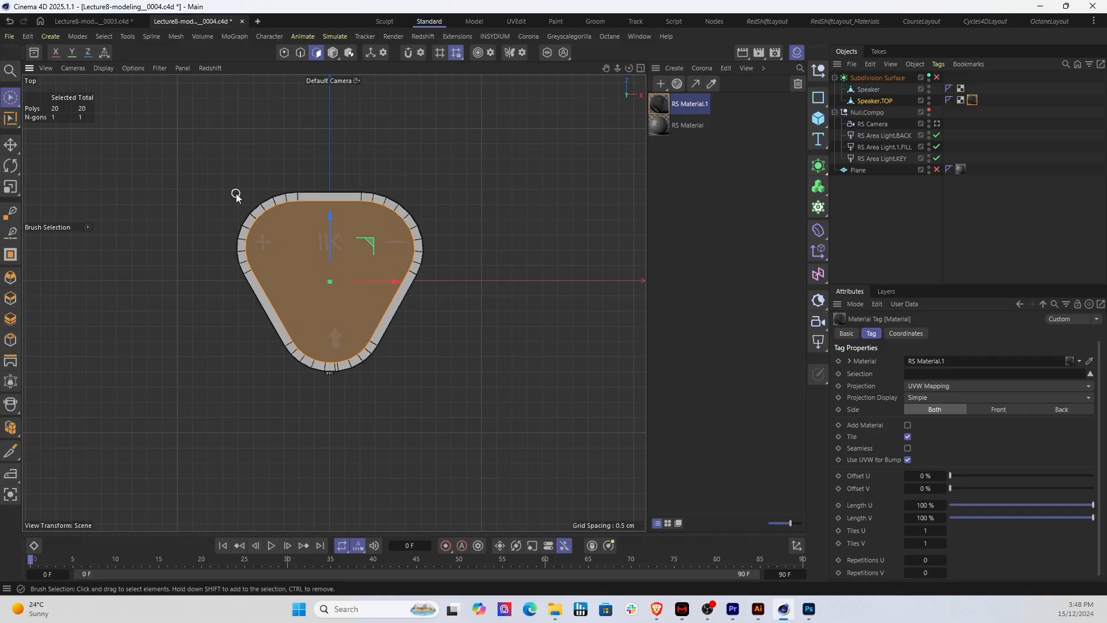
Step: Switch the viewport to the perspective camera and view the speaker's top face up close from above
left_click(42, 69)
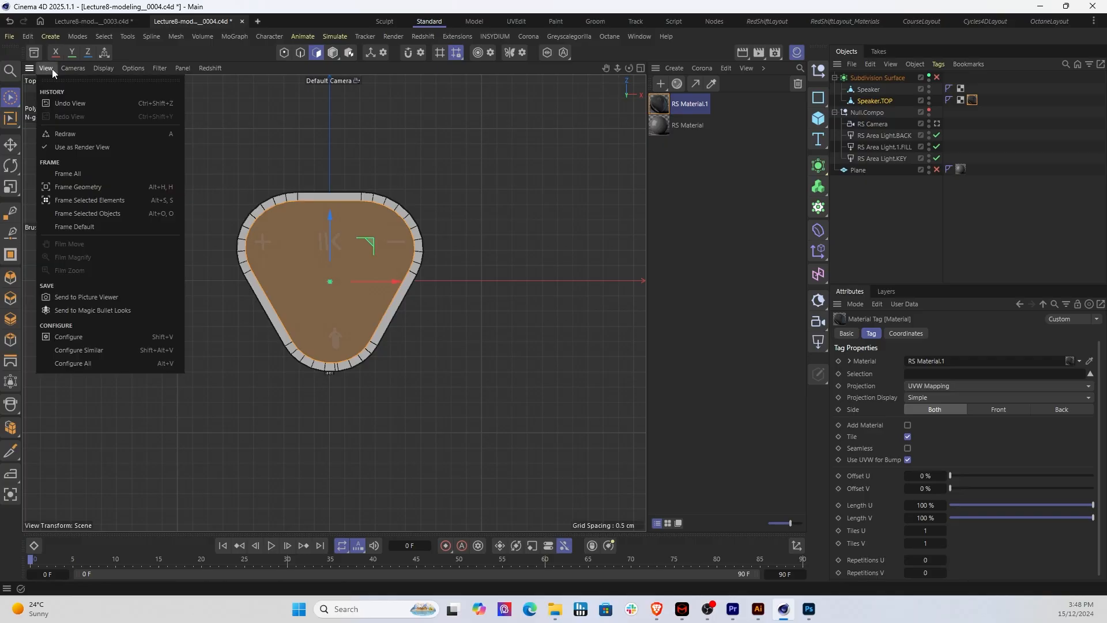
left_click(78, 181)
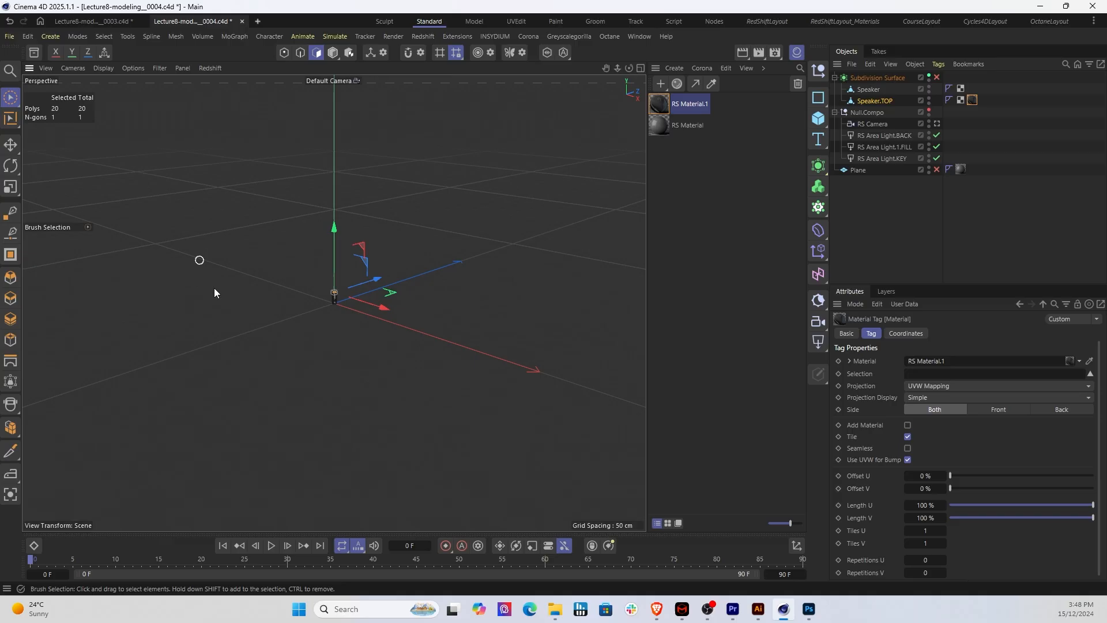
scroll(323, 295, "up", 6)
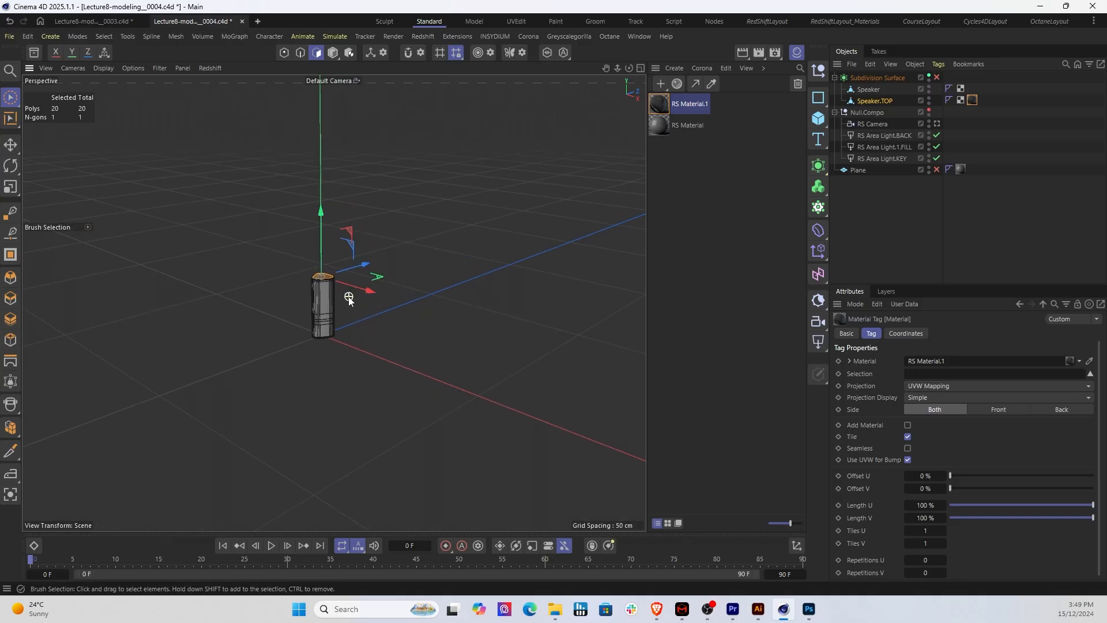
scroll(349, 299, "up", 8)
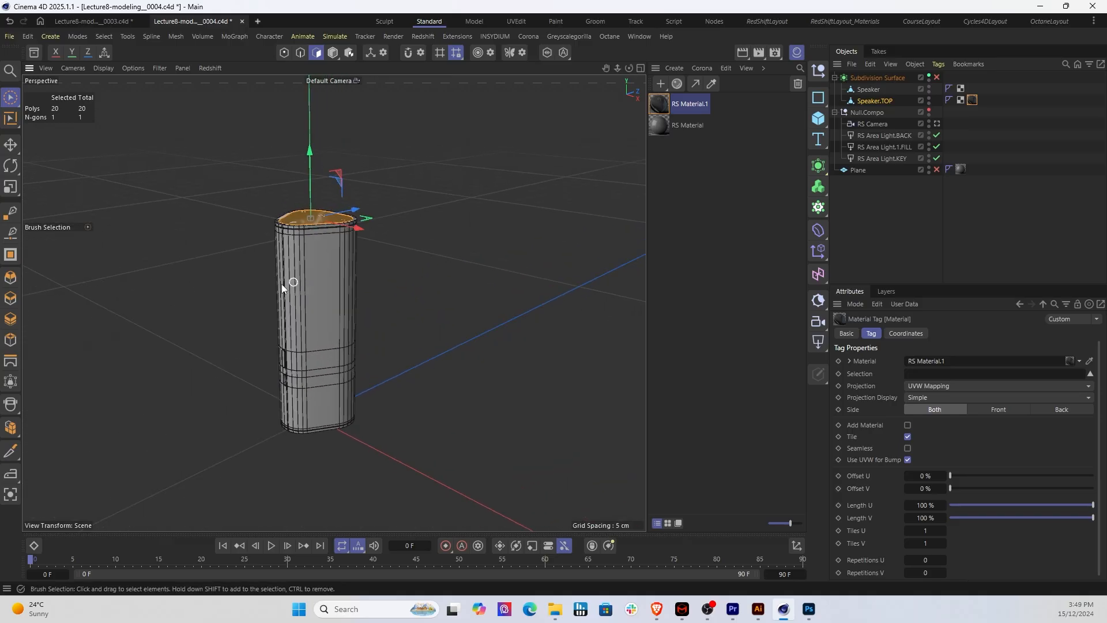
left_click_drag(240, 287, 341, 279, "alt")
scroll(321, 238, "up", 5)
left_click_drag(313, 236, 217, 223, "alt")
scroll(305, 202, "up", 3)
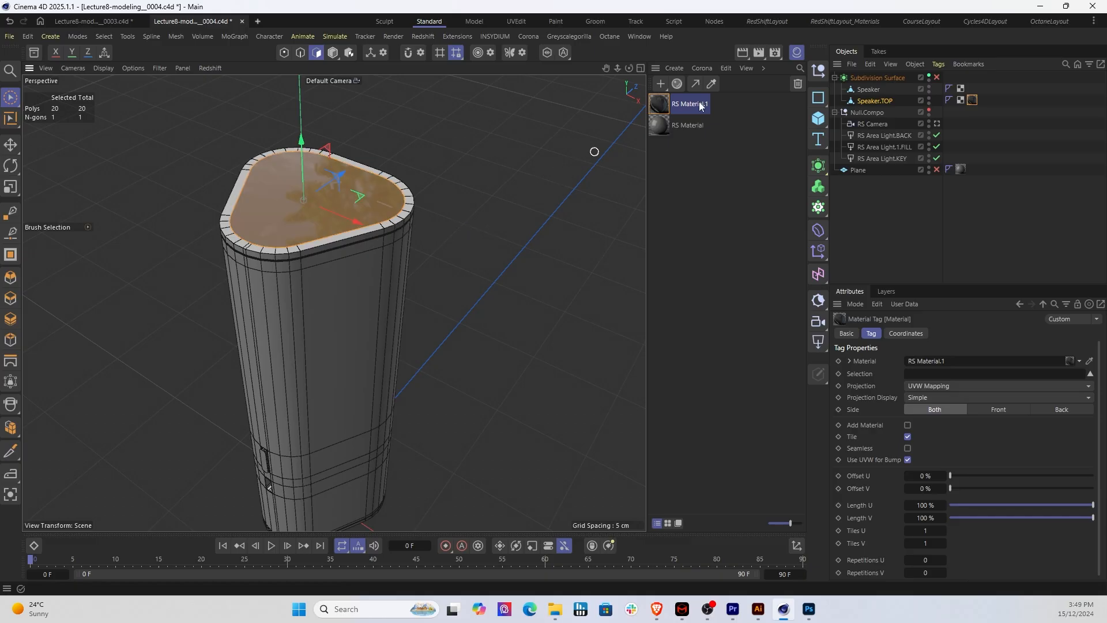
Step: Change to the RedShiftLayout_Materials layout, start the Redshift RenderView and inspect the icons on the speaker's top face from a close angle
left_click(845, 21)
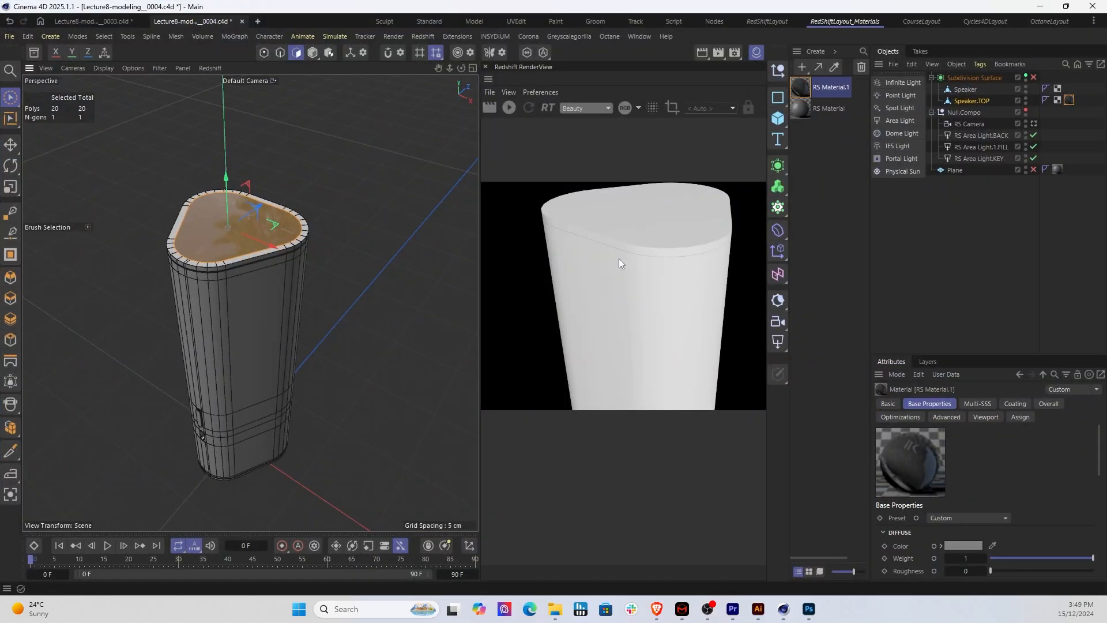
left_click(506, 107)
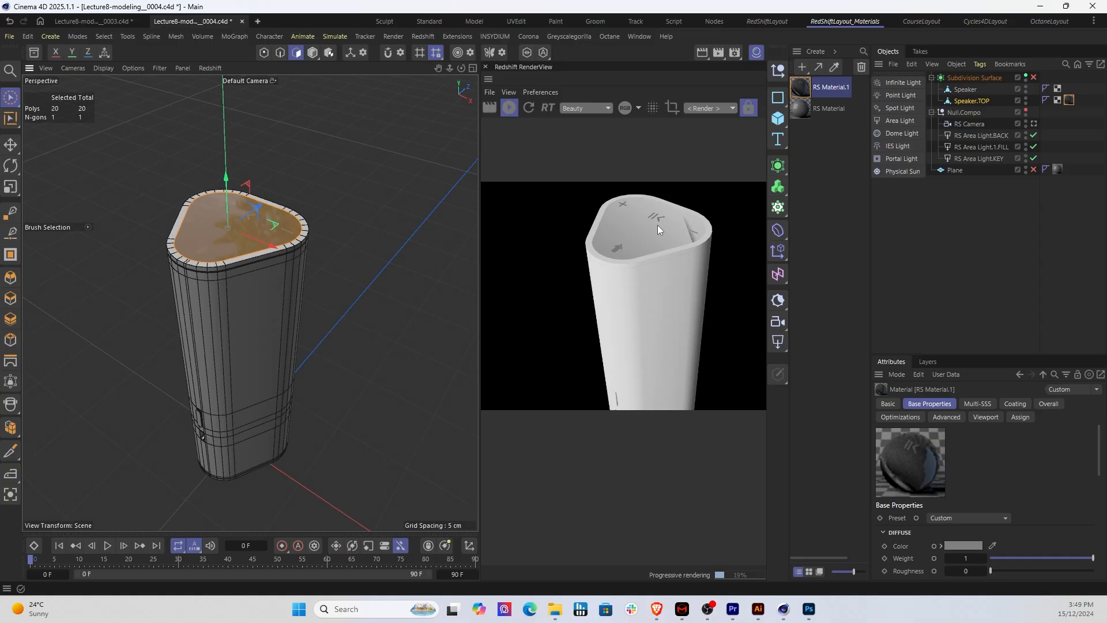
scroll(657, 225, "up", 4)
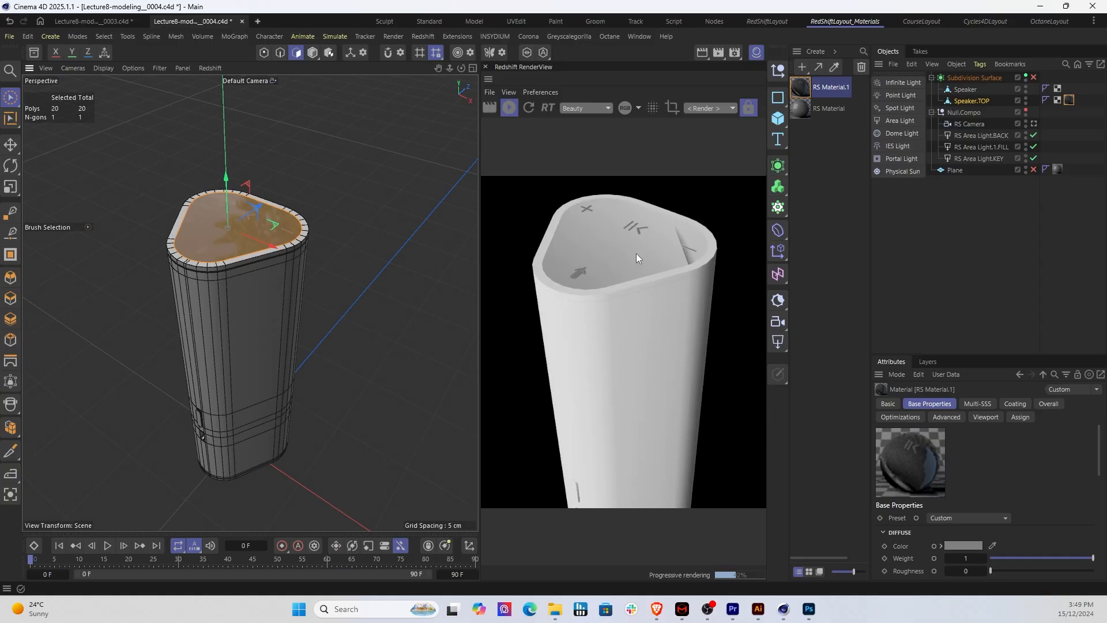
middle_click_drag(637, 254, 600, 279)
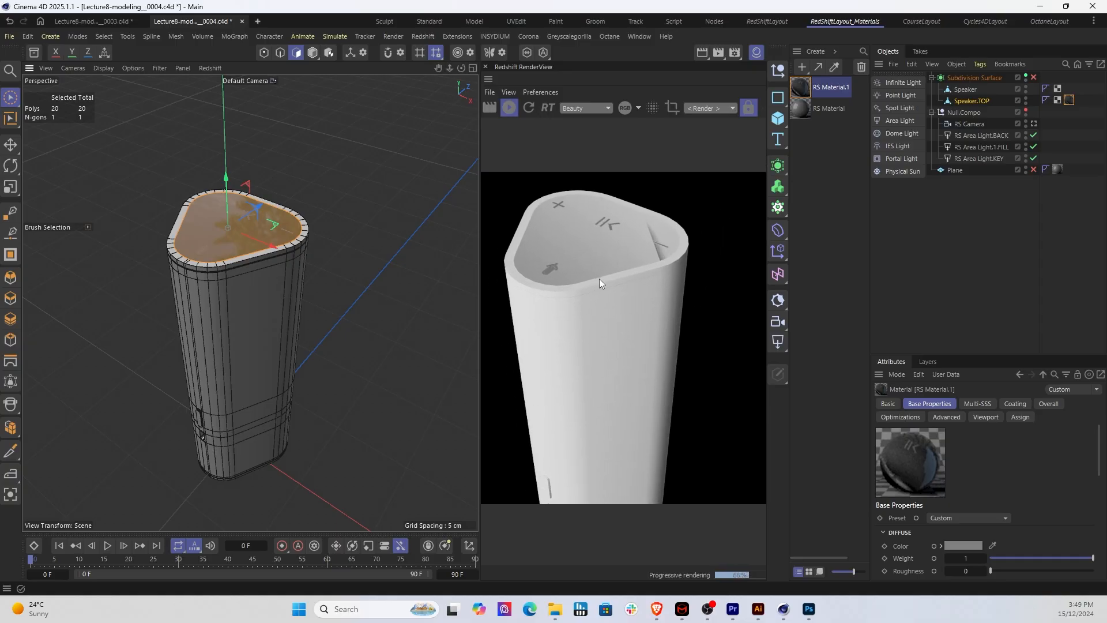
mouse_move(293, 264)
left_mouse_down("alt")
mouse_move(223, 277)
mouse_move(255, 289)
mouse_move(284, 277)
mouse_move(256, 278)
mouse_move(271, 233)
mouse_move(227, 274)
mouse_move(312, 275)
mouse_move(240, 269)
mouse_move(263, 284)
mouse_move(289, 276)
left_mouse_up("alt")
left_click_drag(223, 292, 314, 294, "alt")
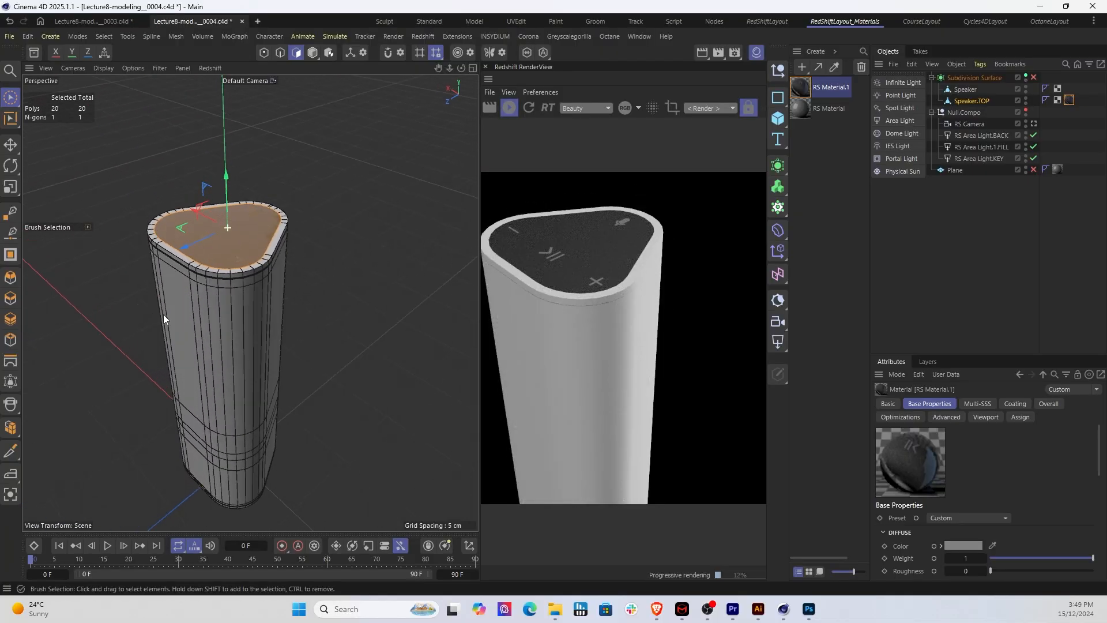
left_click_drag(164, 317, 229, 322, "alt")
scroll(214, 285, "up", 6)
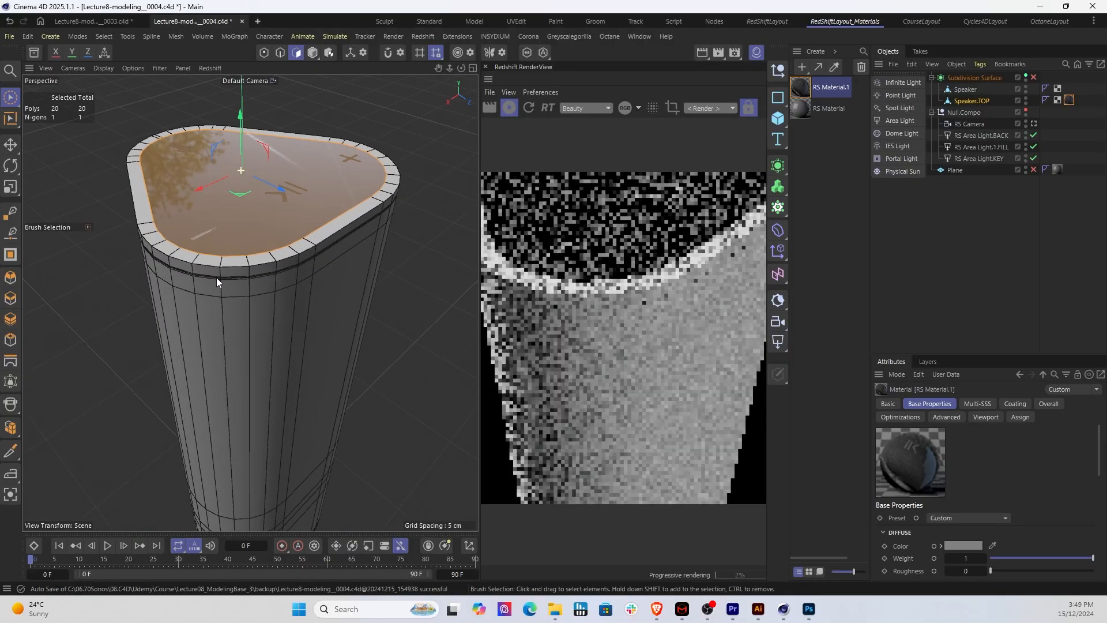
middle_click_drag(216, 293, 217, 321, "alt")
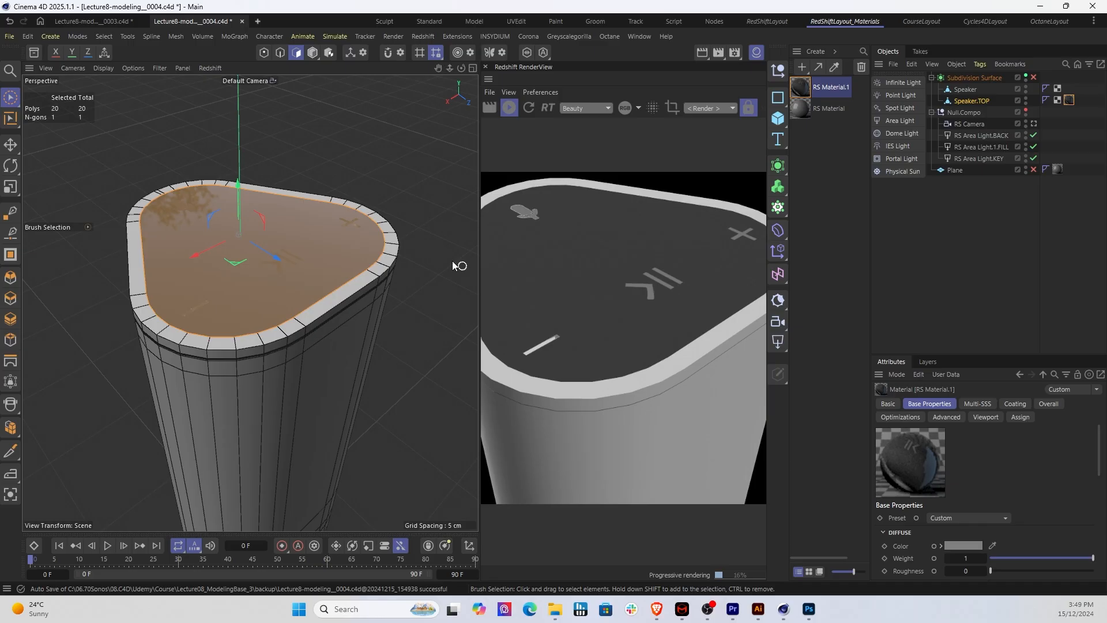
Step: Reopen RS Material.1 in a maximized Node Editor and move the RS Material and Output nodes away from the Texture node to make room
double_click(799, 91)
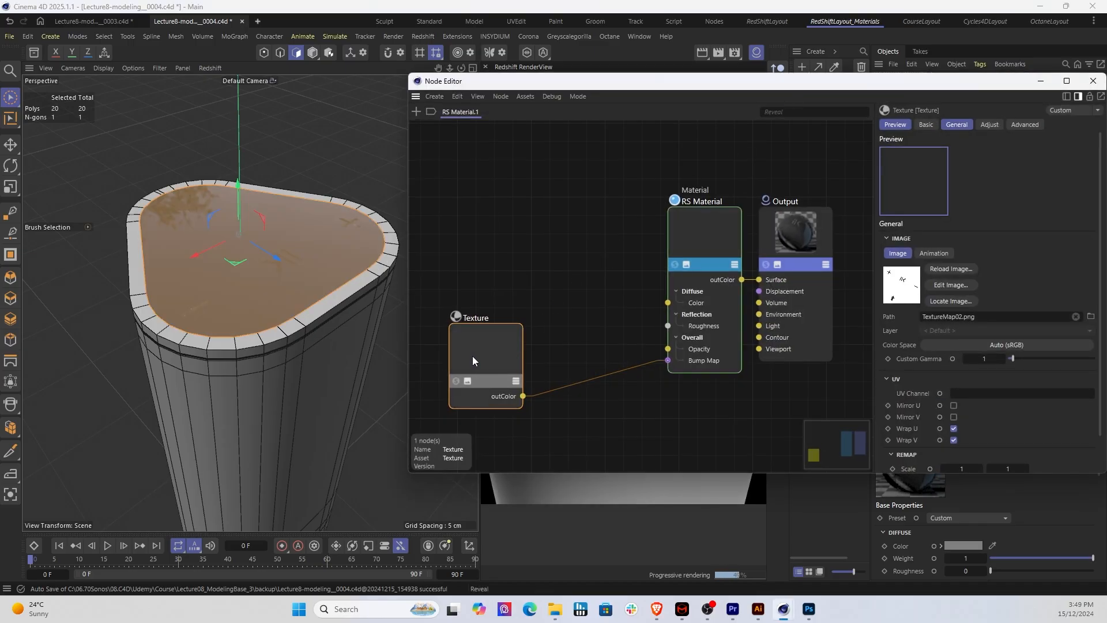
left_click_drag(472, 361, 497, 368)
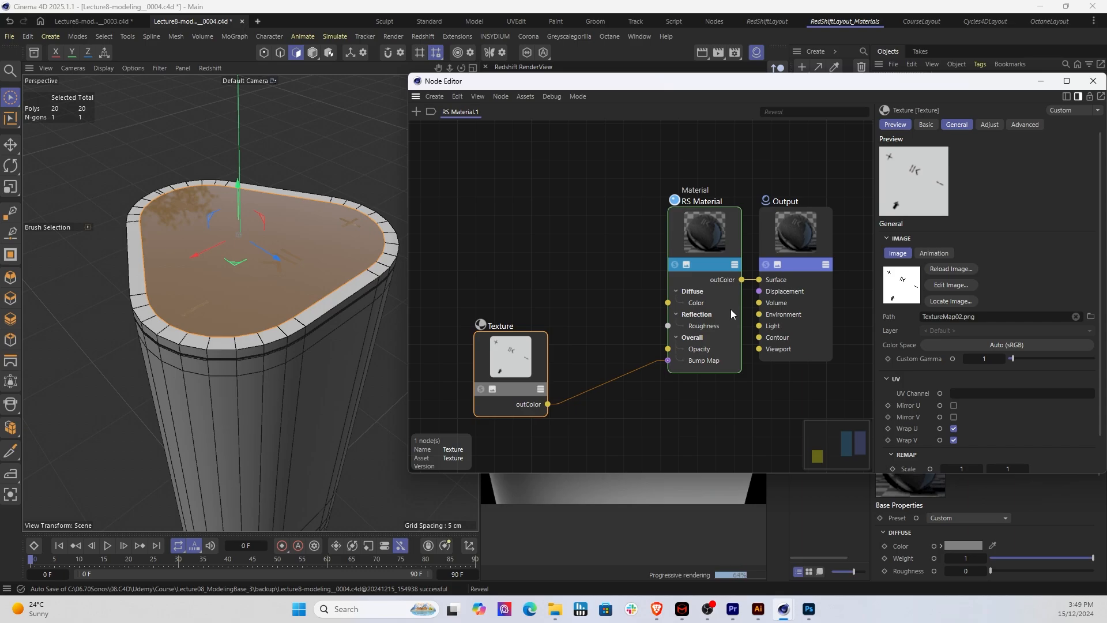
left_click(704, 250)
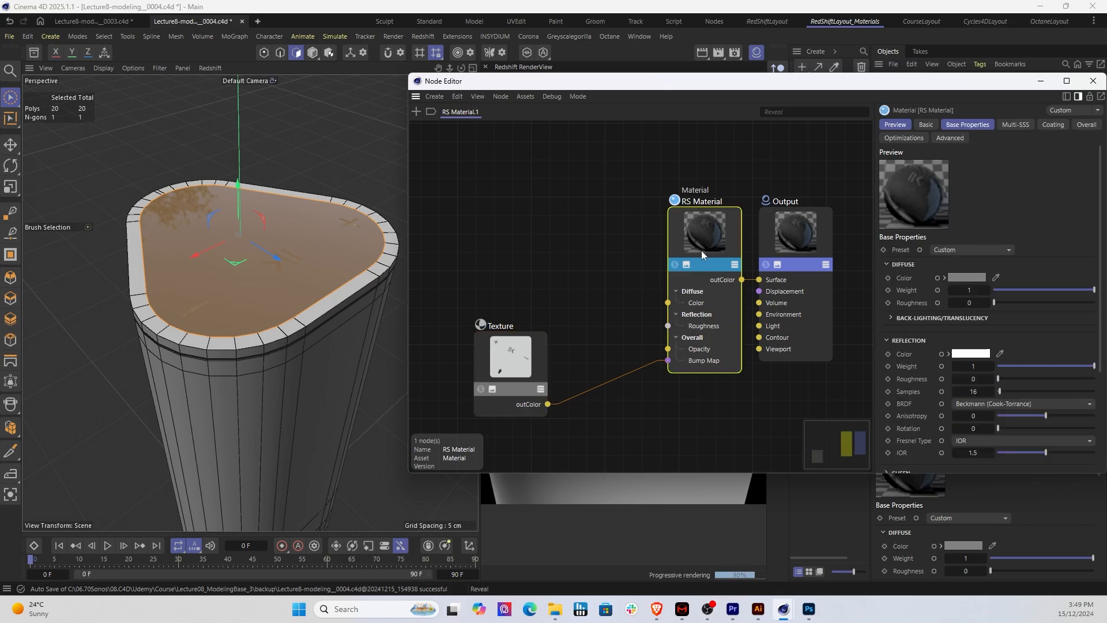
left_click_drag(701, 250, 683, 248)
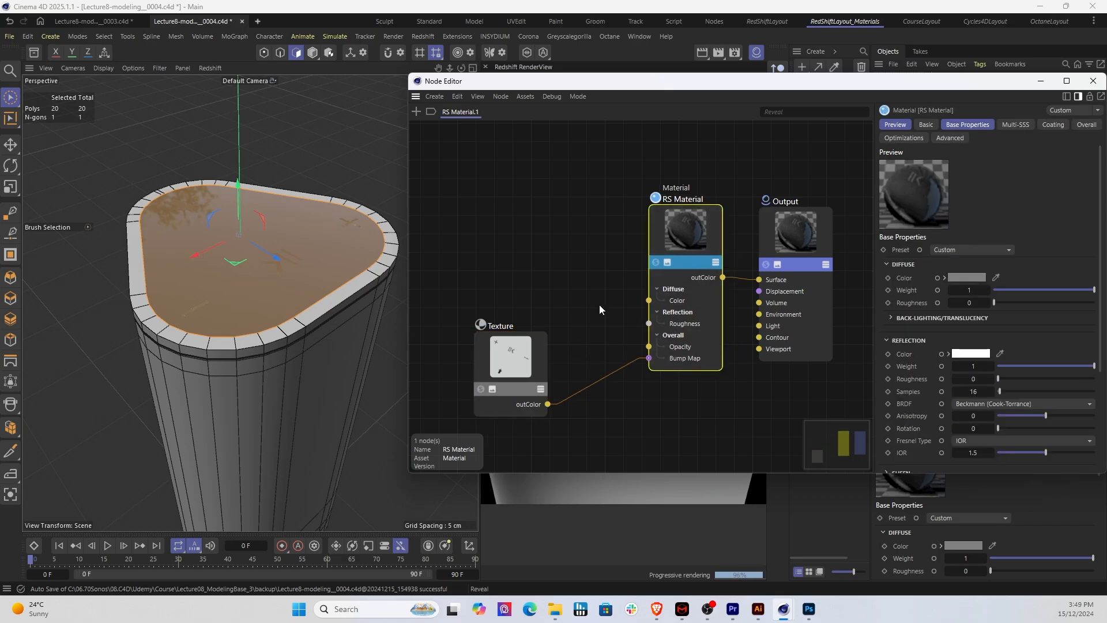
double_click(692, 89)
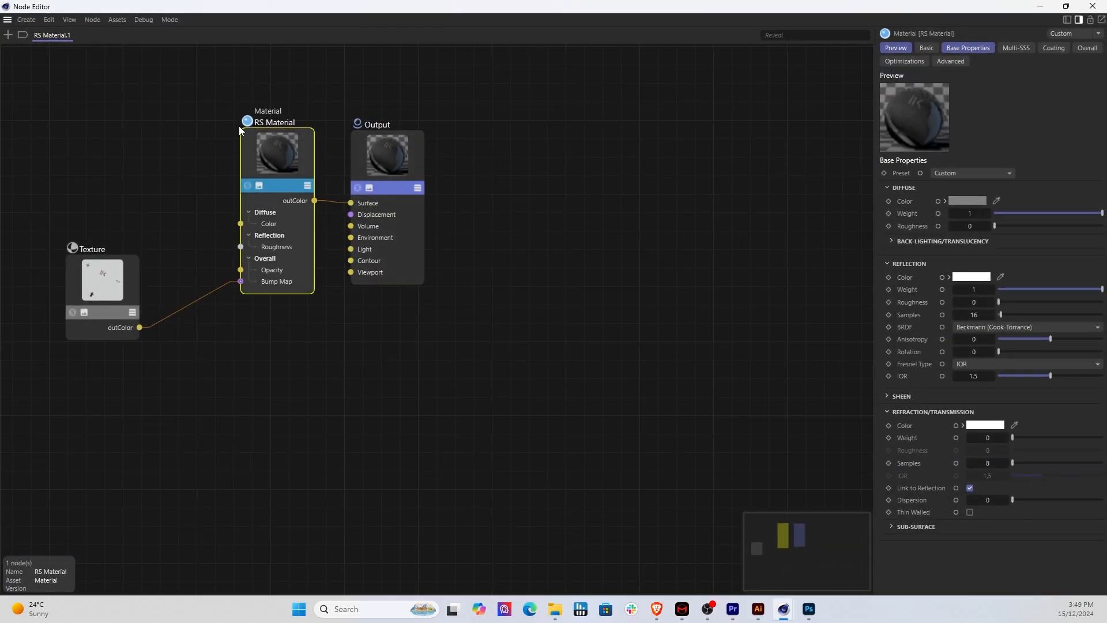
left_click_drag(188, 81, 522, 318)
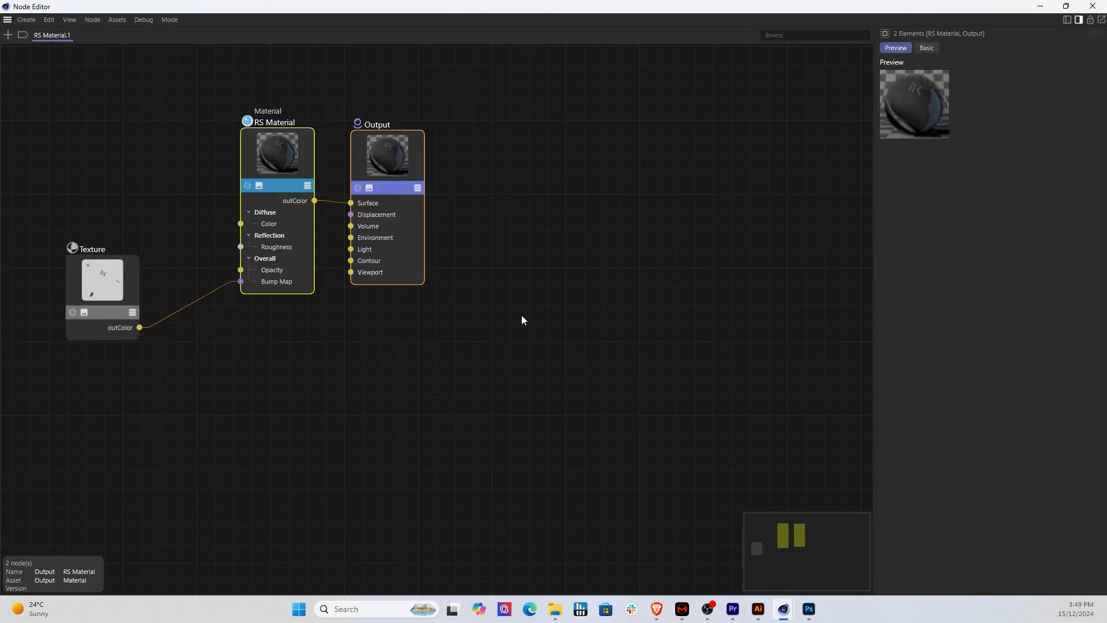
left_click_drag(418, 183, 538, 197)
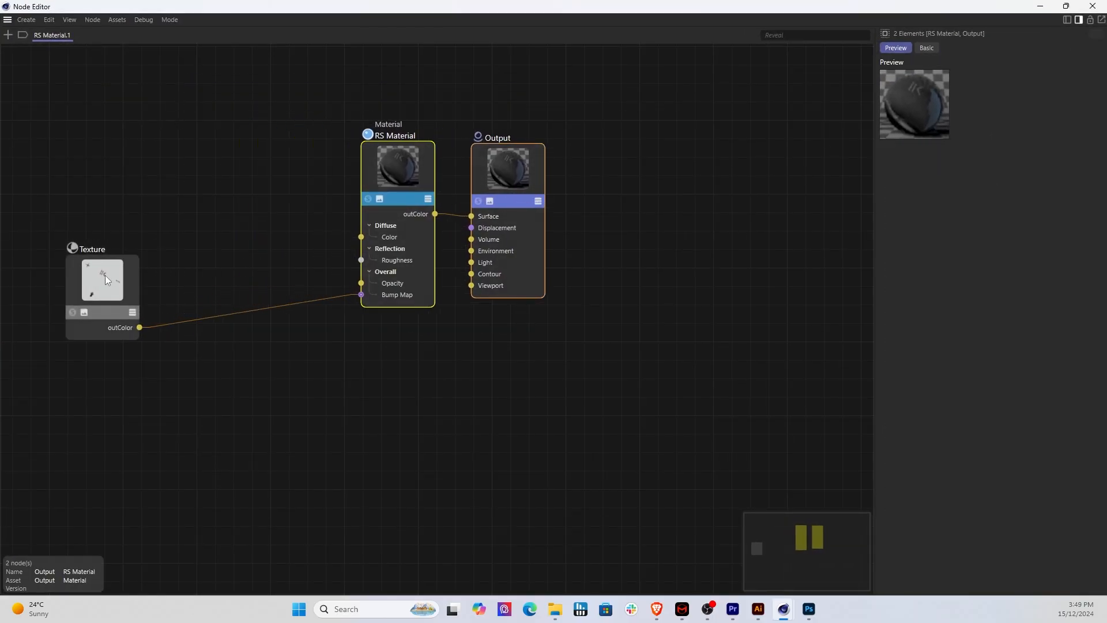
Step: Add a Bump Map node to RS Material.1 and place it between the Texture and RS Material nodes
left_click_drag(105, 276, 144, 312)
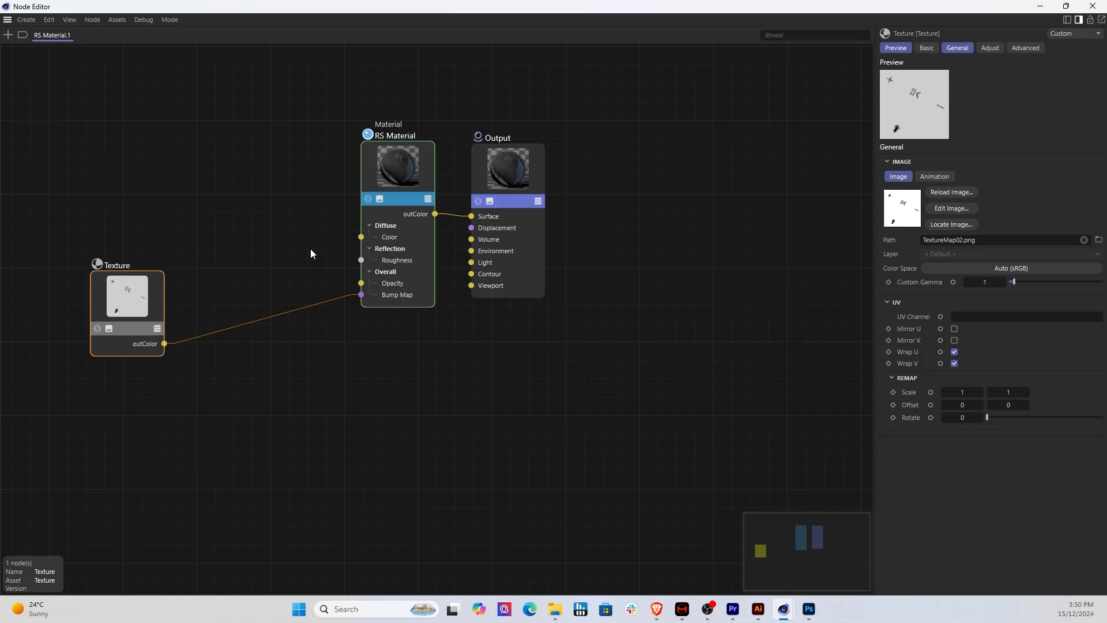
left_click(8, 34)
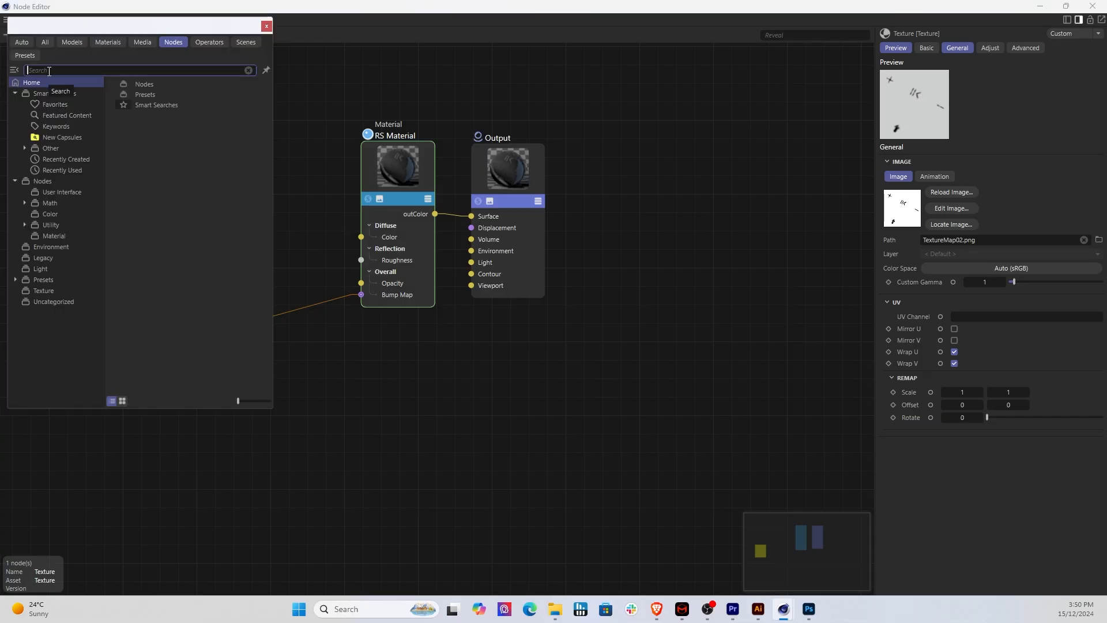
type("bump")
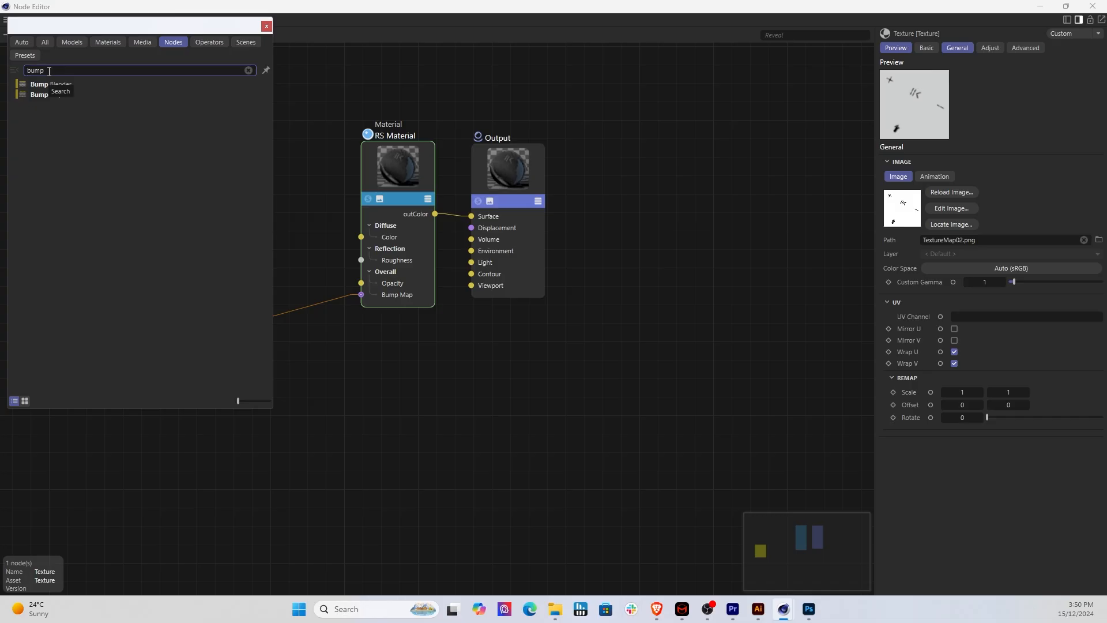
left_click(61, 97)
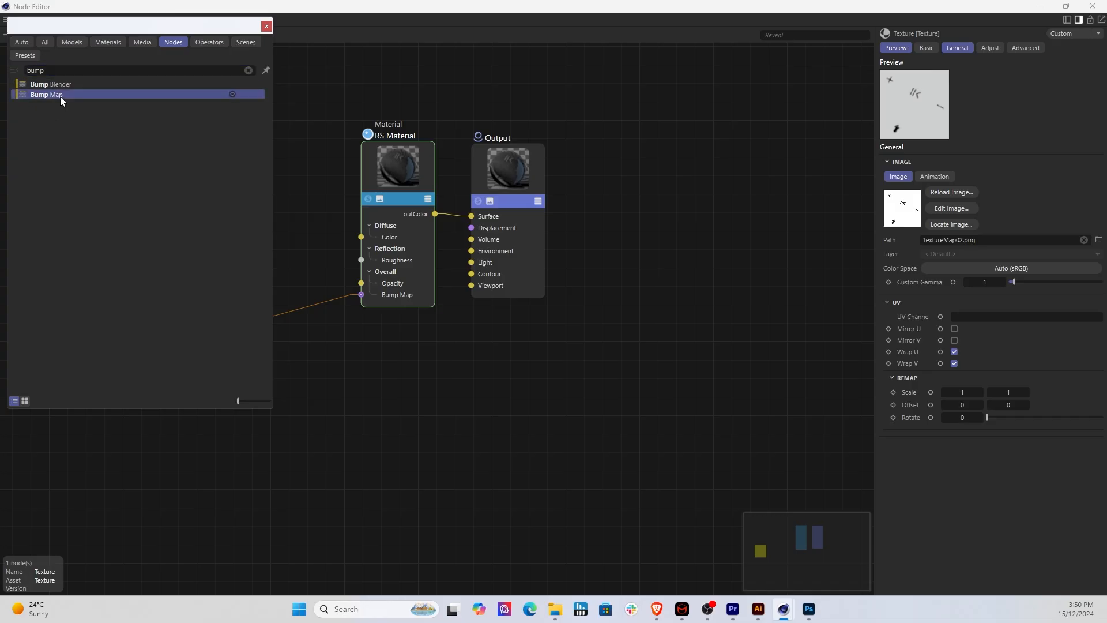
double_click(60, 95)
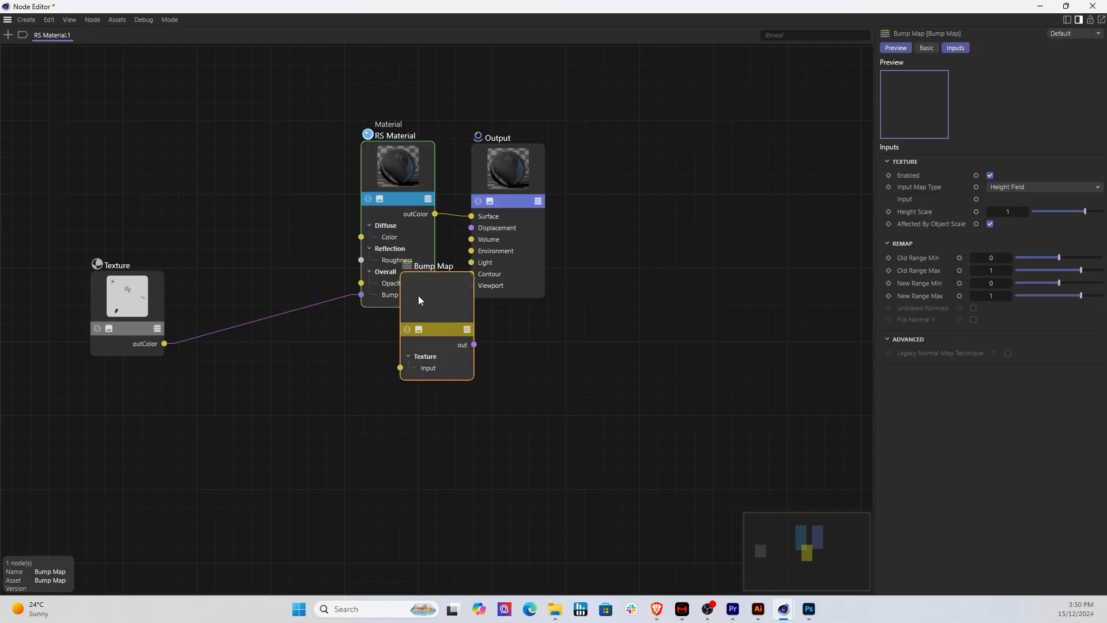
left_click_drag(419, 299, 241, 243)
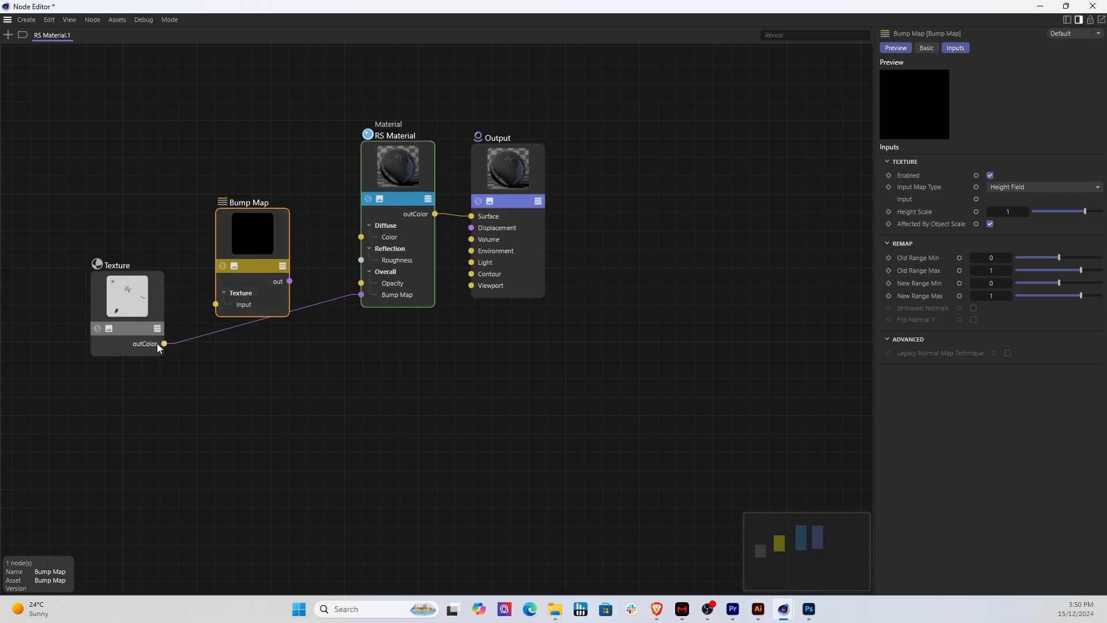
Step: Connect the Texture's outColor to the Bump Map's Input and its output to RS Material's Bump Map, and close the Node Editor
left_click_drag(164, 343, 177, 336)
left_click_drag(219, 302, 219, 302)
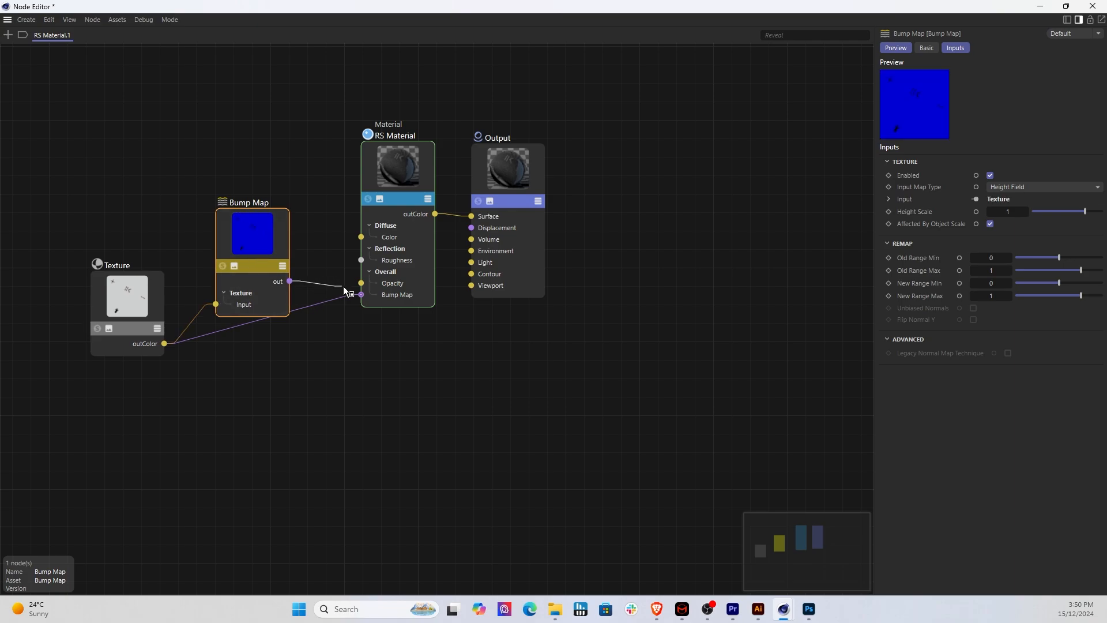
left_click_drag(358, 295, 360, 295)
left_click_drag(275, 232, 279, 270)
scroll(406, 154, "up", 4)
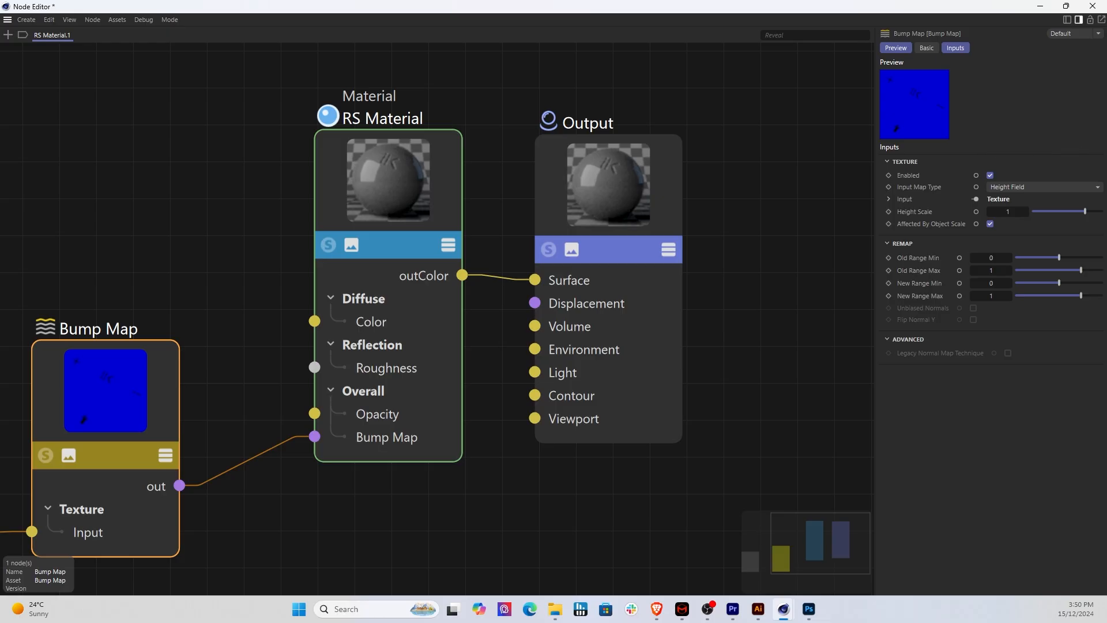
left_click(1092, 6)
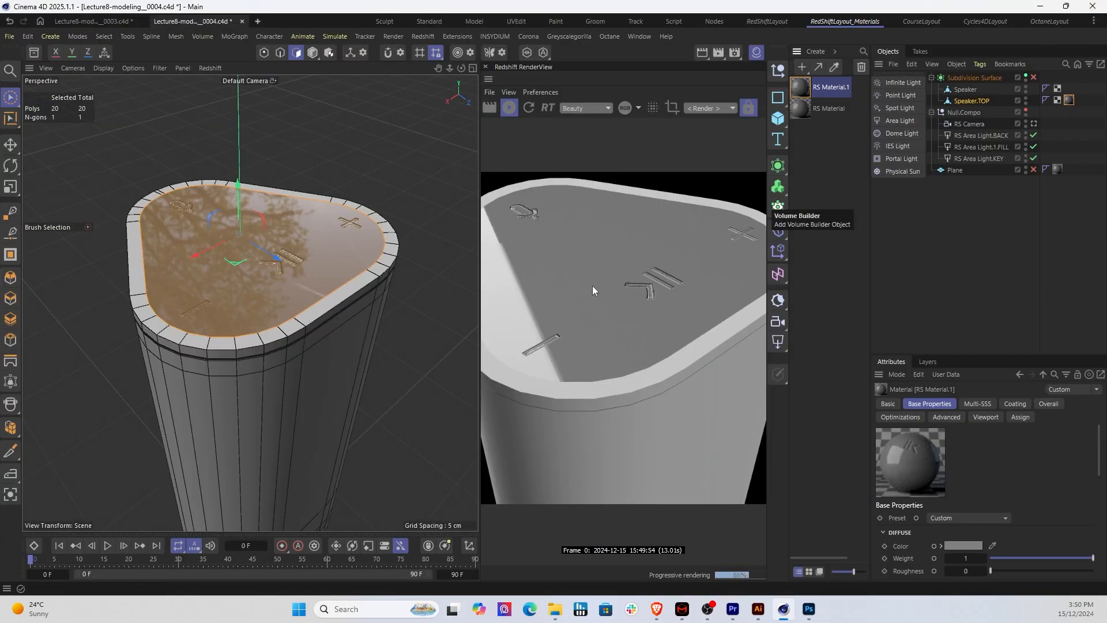
Step: Set the reflection weight of RS Material.1 to 0 in its RS Material node and close the Node Editor
scroll(600, 321, "down", 3)
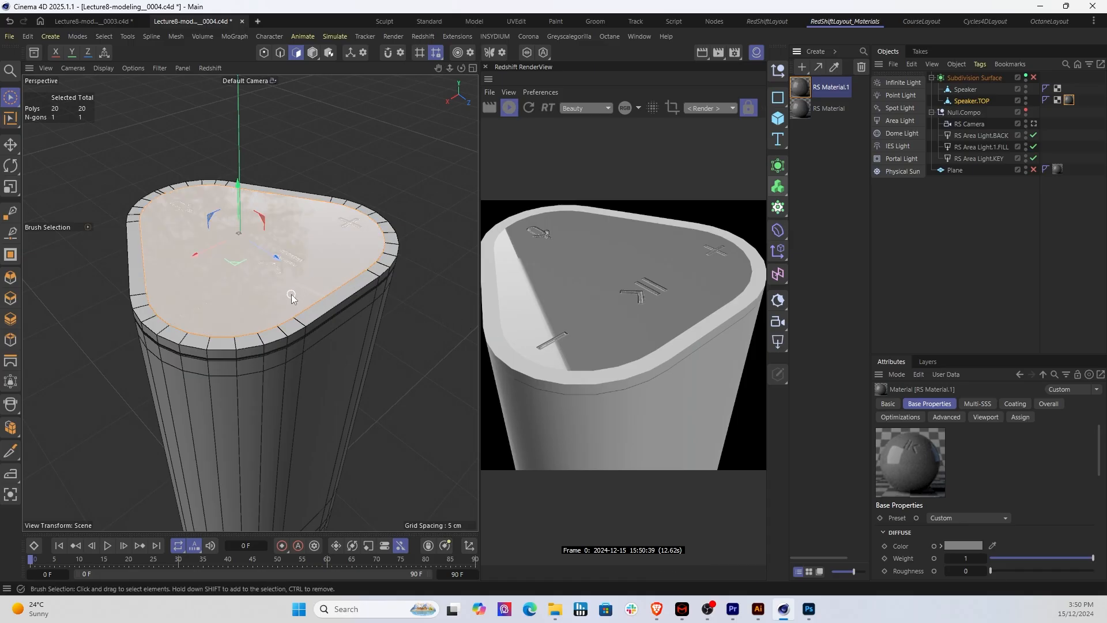
left_click_drag(291, 298, 224, 290, "alt")
left_click_drag(320, 288, 268, 290, "alt")
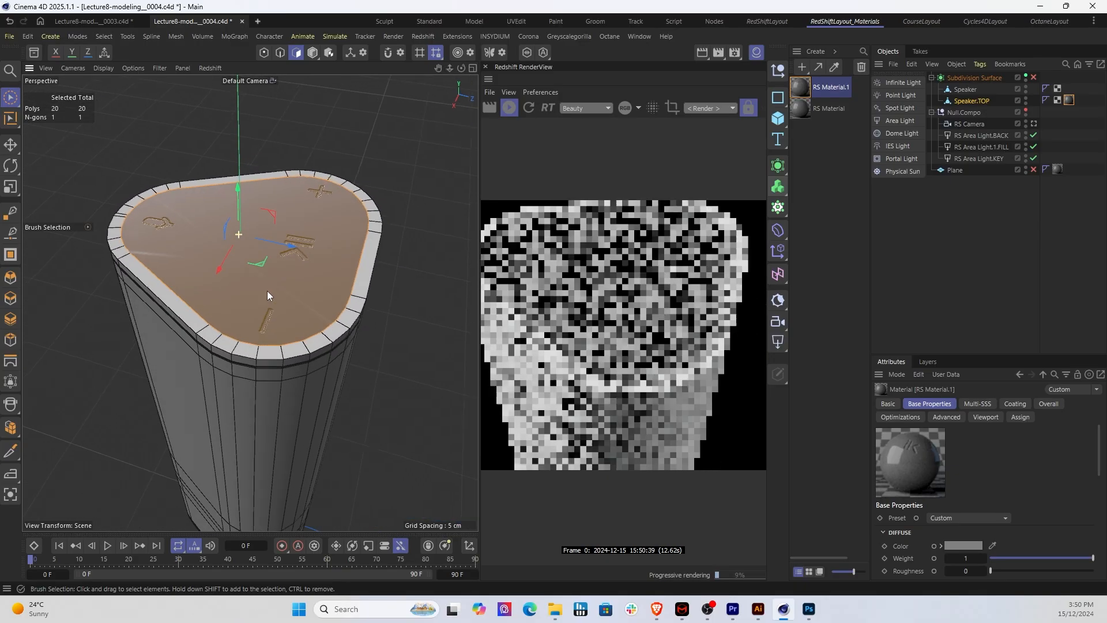
double_click(805, 86)
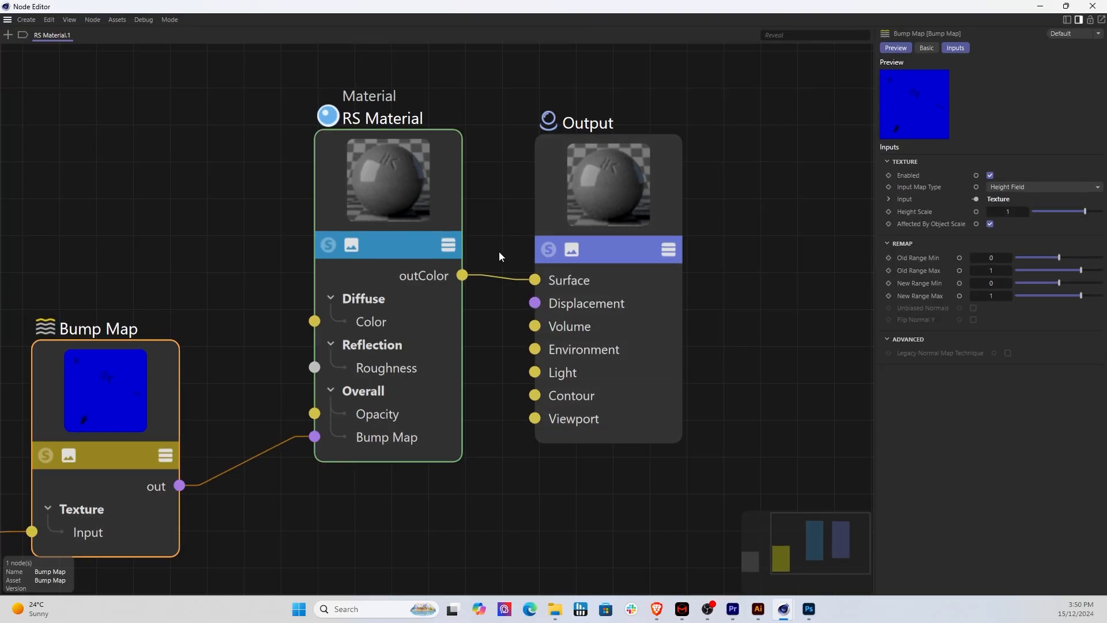
left_click(594, 222)
left_click(371, 216)
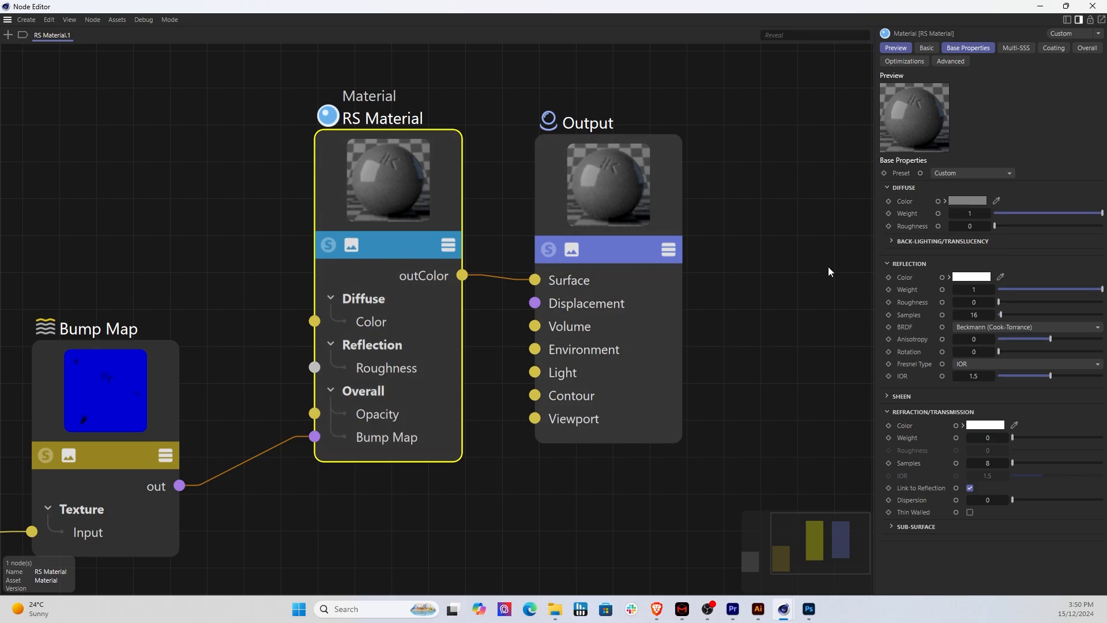
left_click_drag(1042, 289, 990, 293)
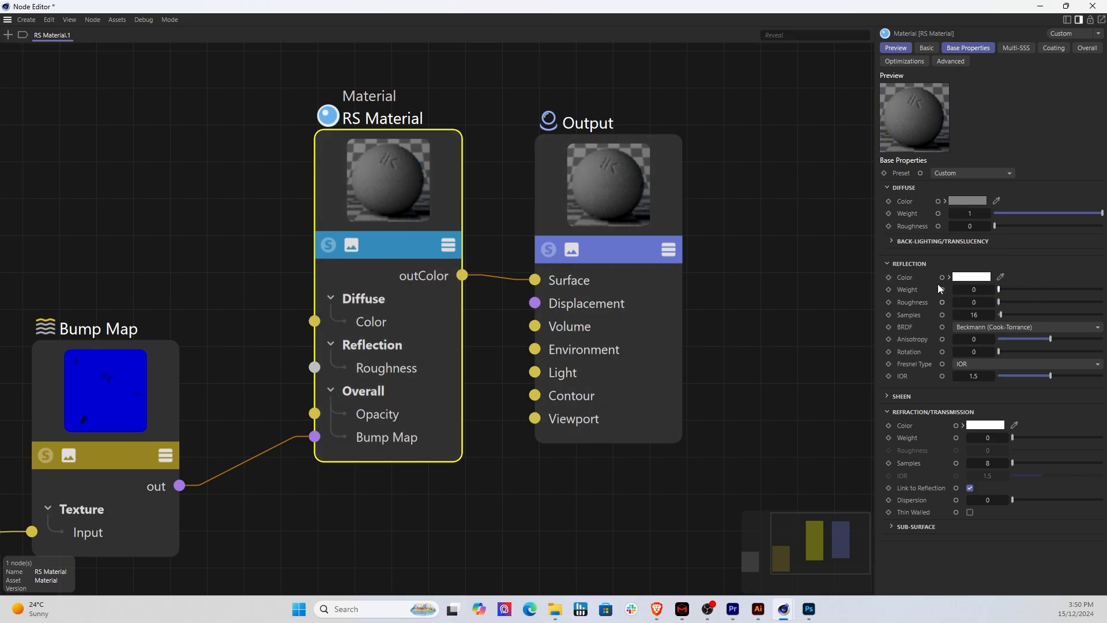
left_click(1097, 8)
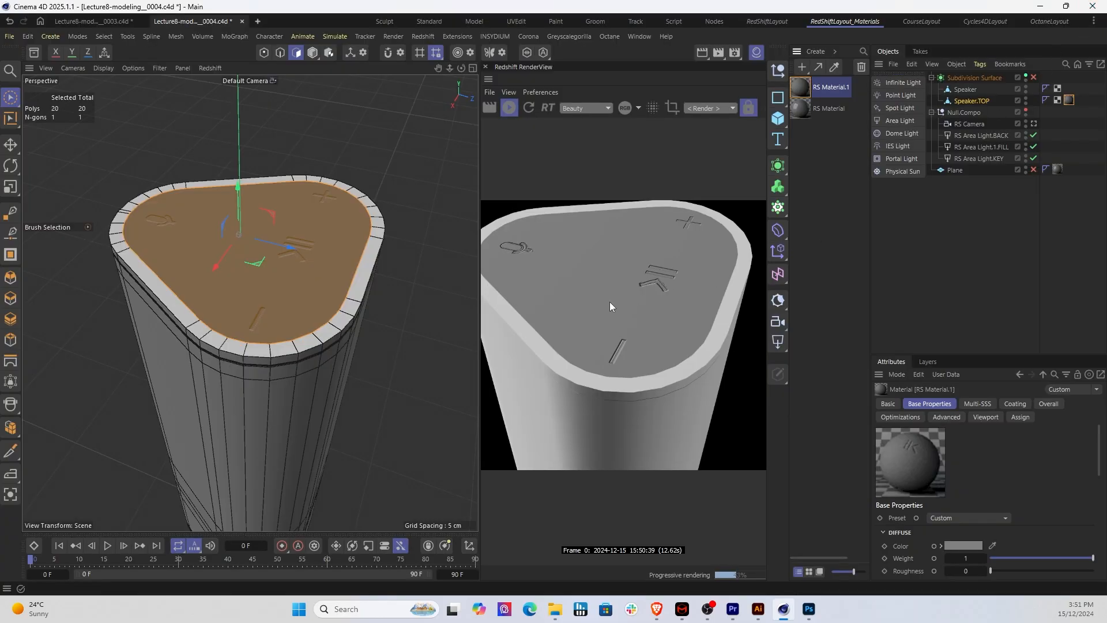
Step: Check the bumped icons on the speaker's top face from several angles and duplicate RS Material.1
mouse_move(314, 338)
left_mouse_down("alt")
mouse_move(347, 334)
mouse_move(281, 349)
left_mouse_up("alt")
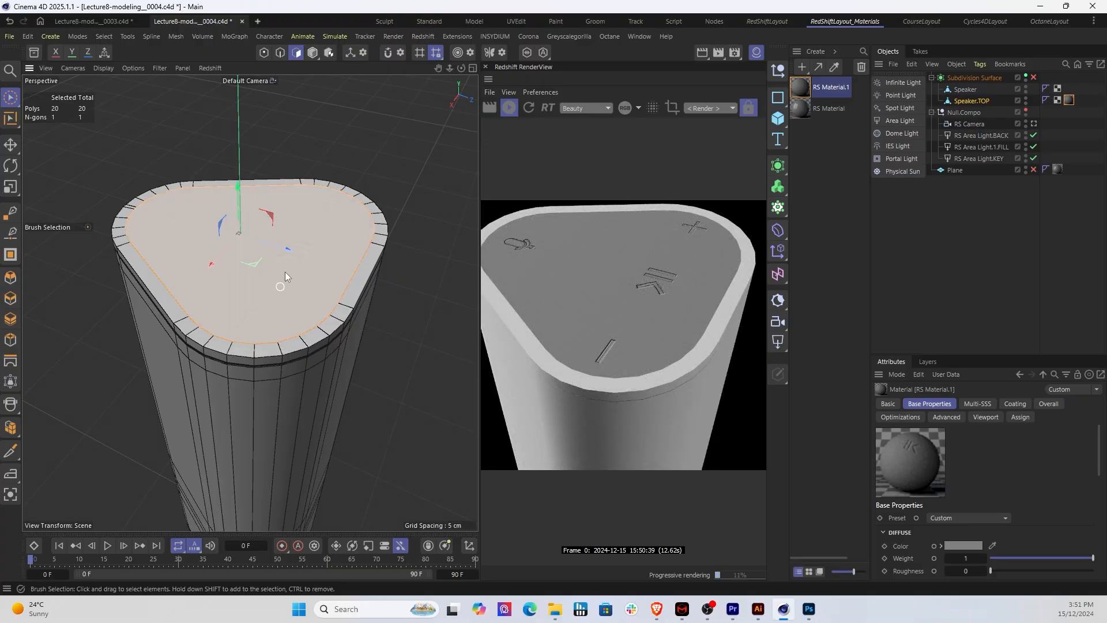
left_click_drag(251, 292, 369, 372, "alt")
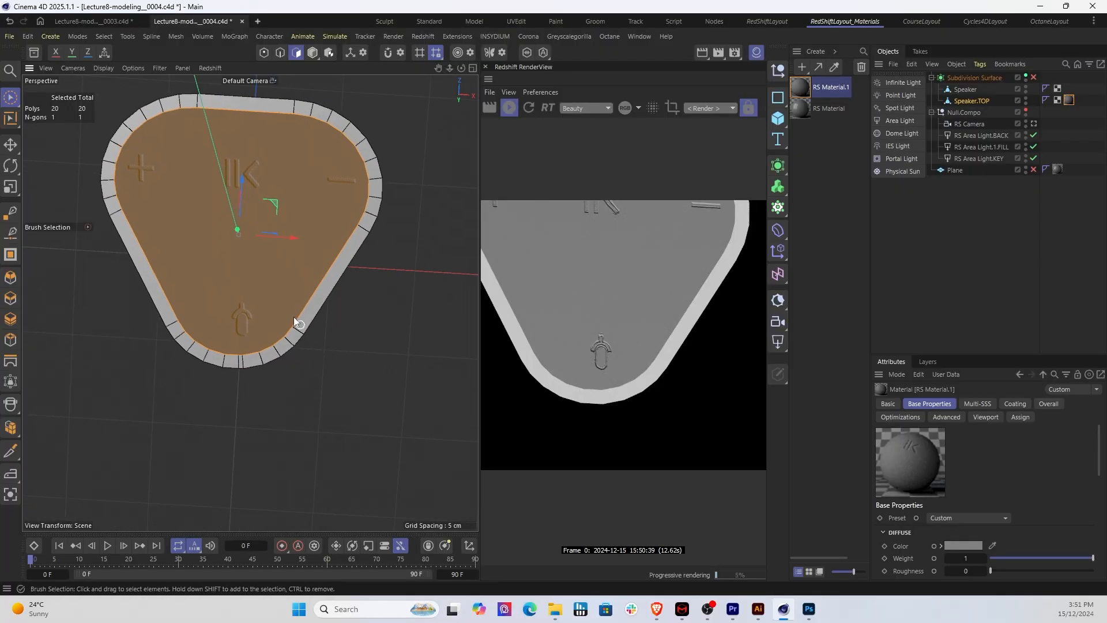
scroll(290, 317, "down", 2)
left_click_drag(289, 322, 168, 303, "alt")
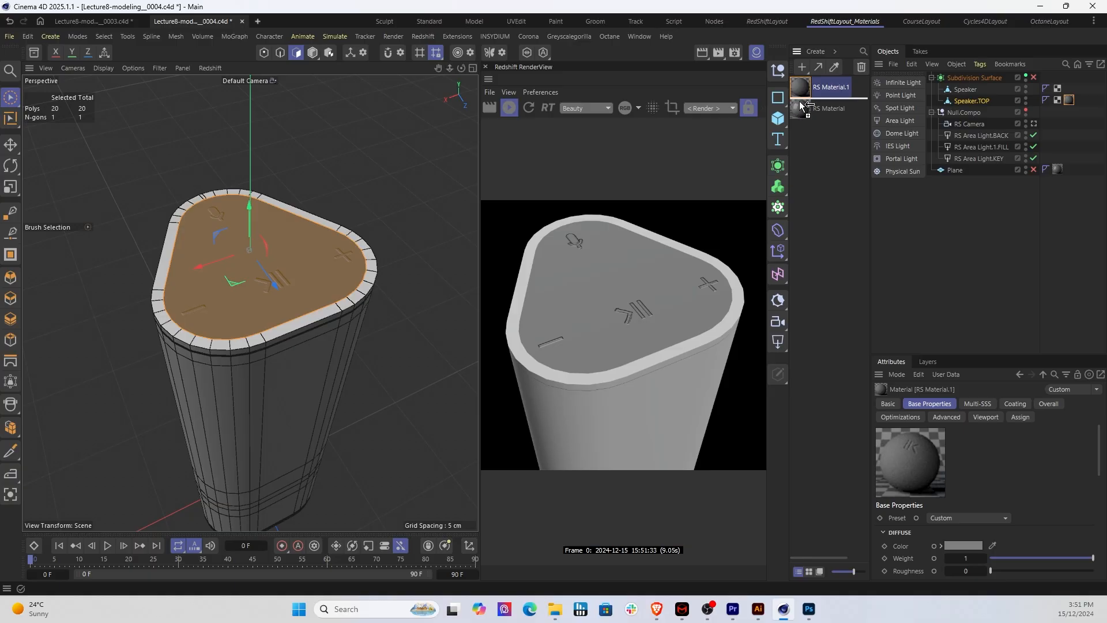
left_click_drag(803, 88, 808, 109, "ctrl")
left_click(804, 182)
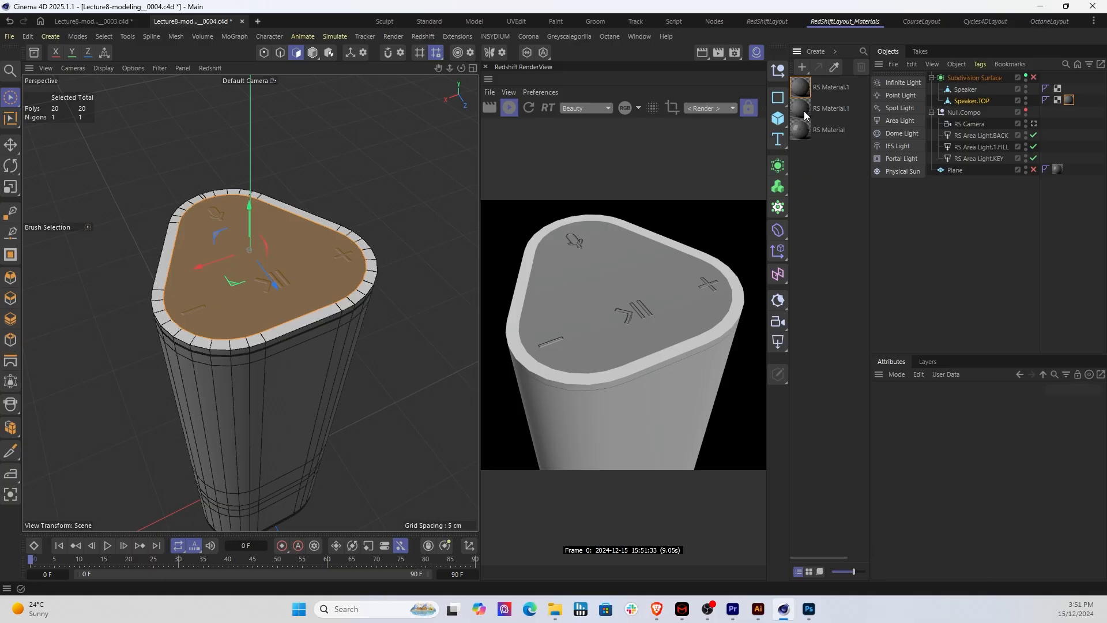
Step: Delete the Texture and Bump Map nodes from the copy of RS Material.1 and close the Node Editor
left_click(804, 110)
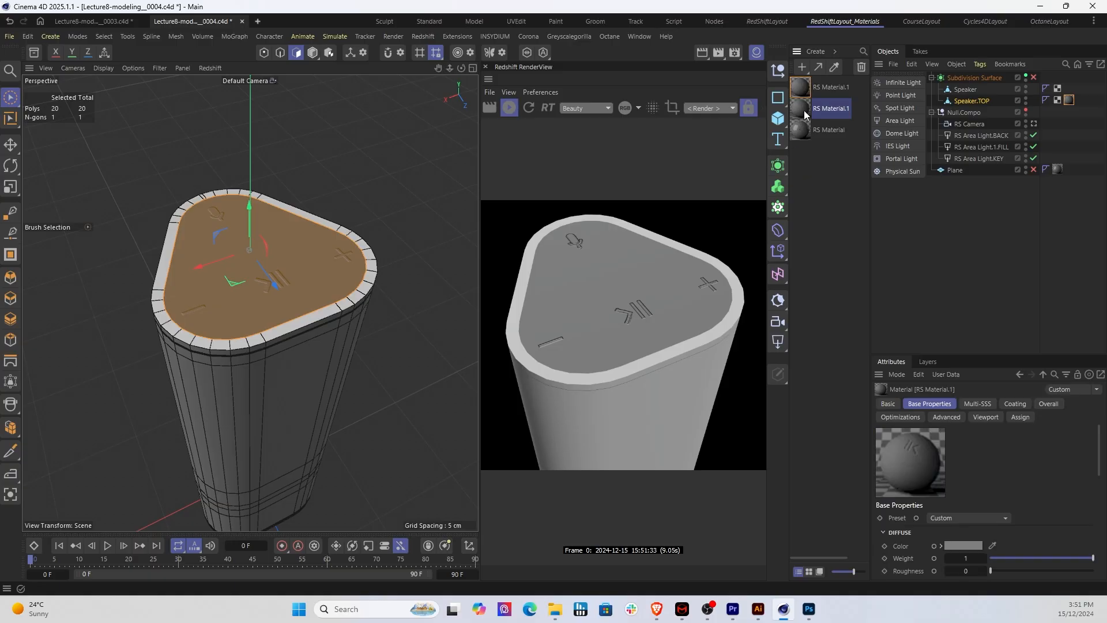
double_click(804, 109)
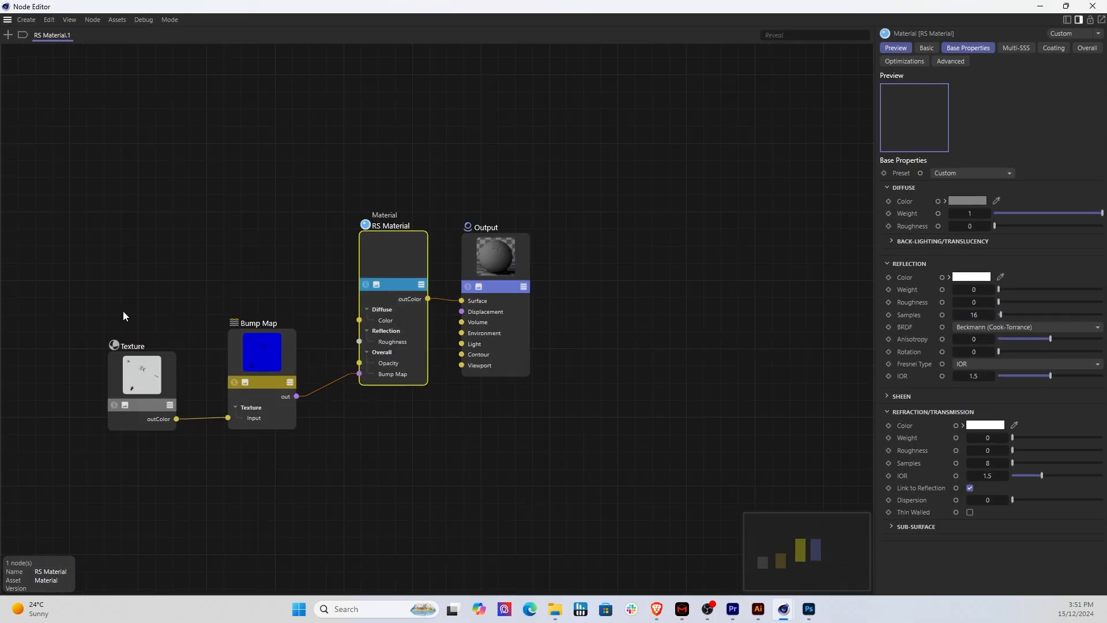
left_click_drag(60, 291, 333, 496)
key("Delete")
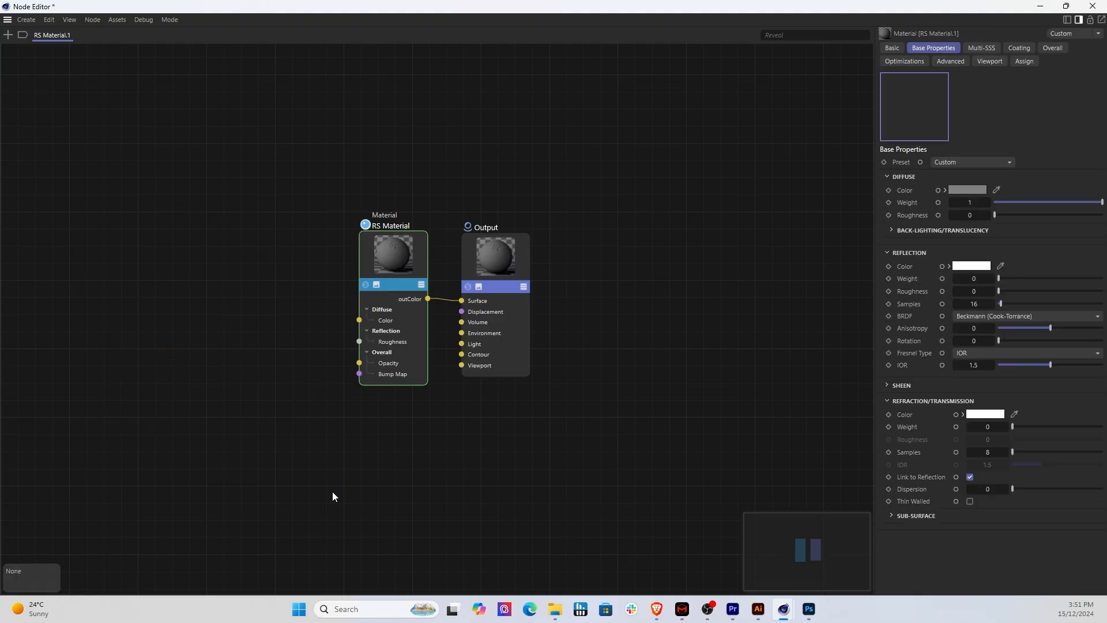
left_click(1093, 6)
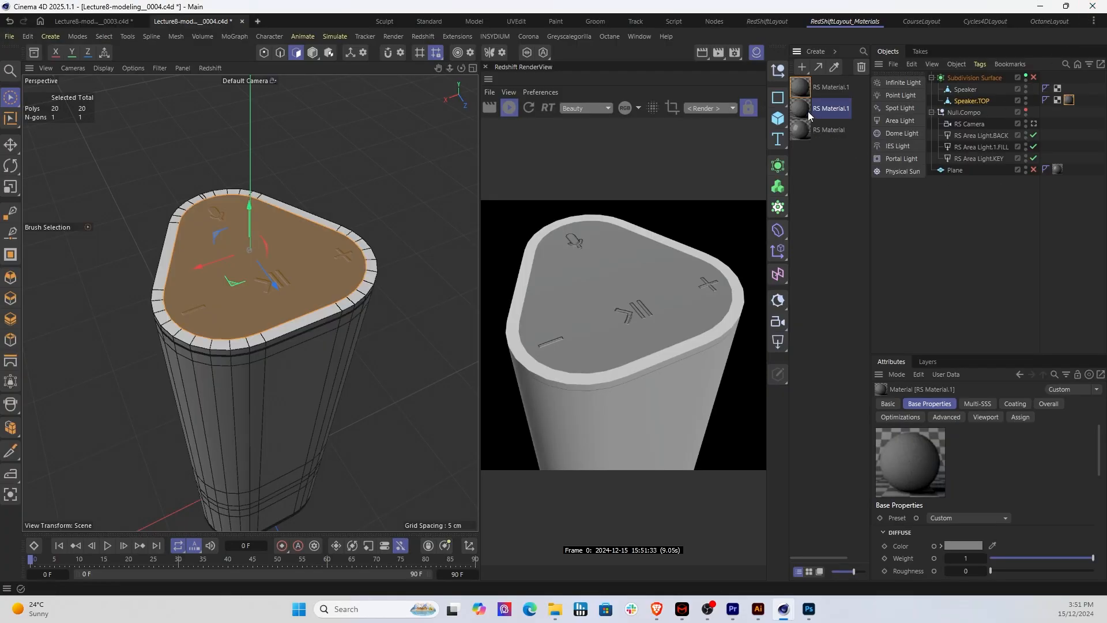
Step: Apply the plain copy of RS Material.1 to the Speaker object and enable the Subdivision Surface
left_click_drag(806, 114, 970, 89)
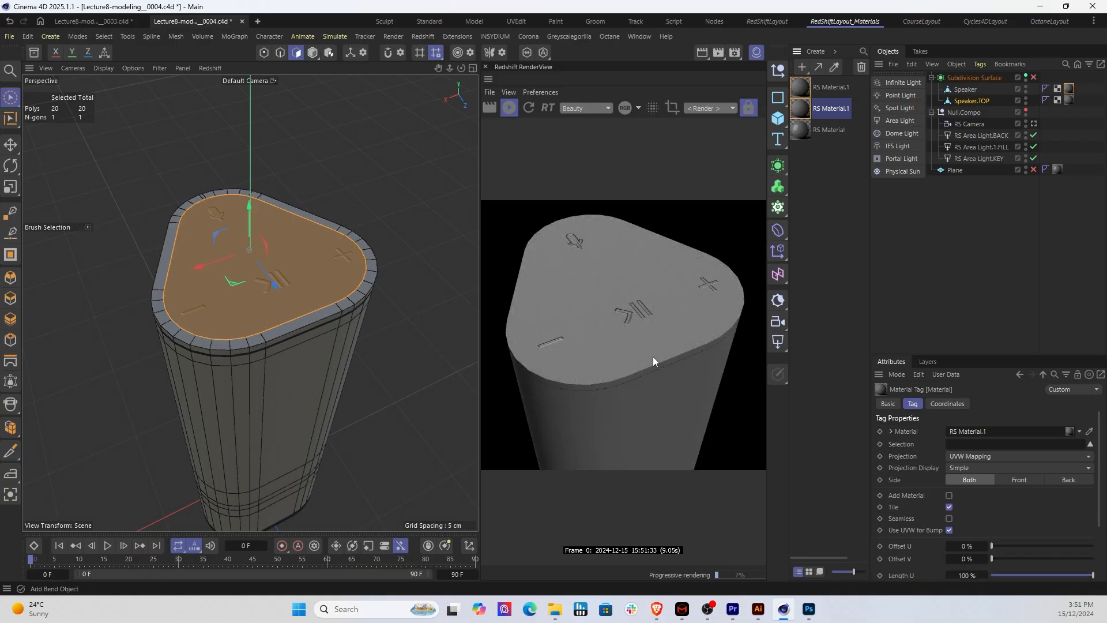
left_click(1034, 78)
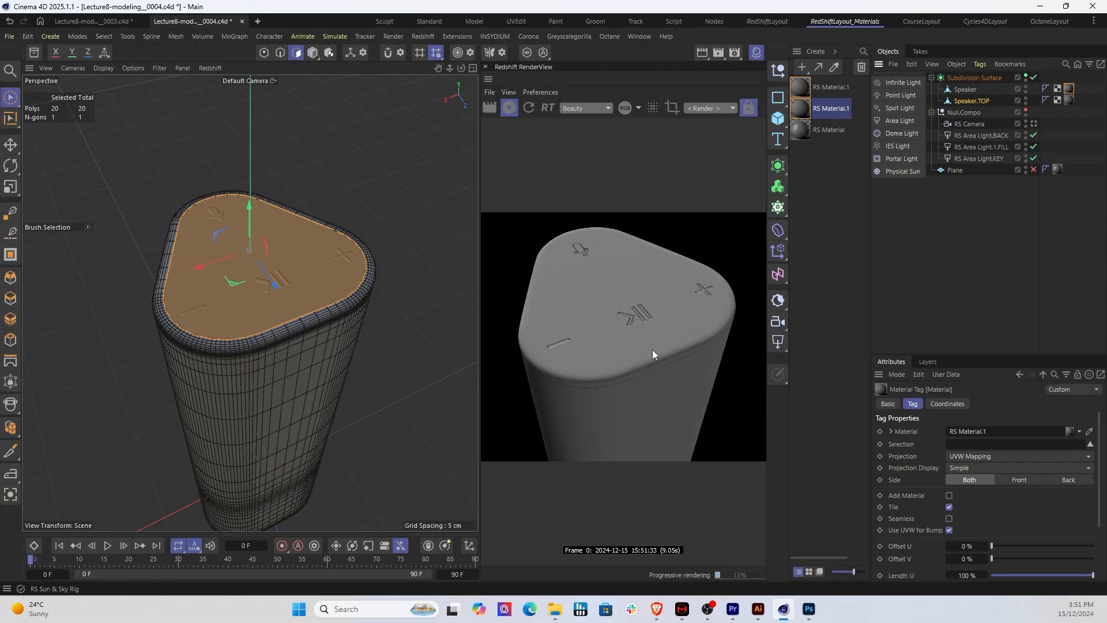
left_click_drag(648, 350, 656, 313)
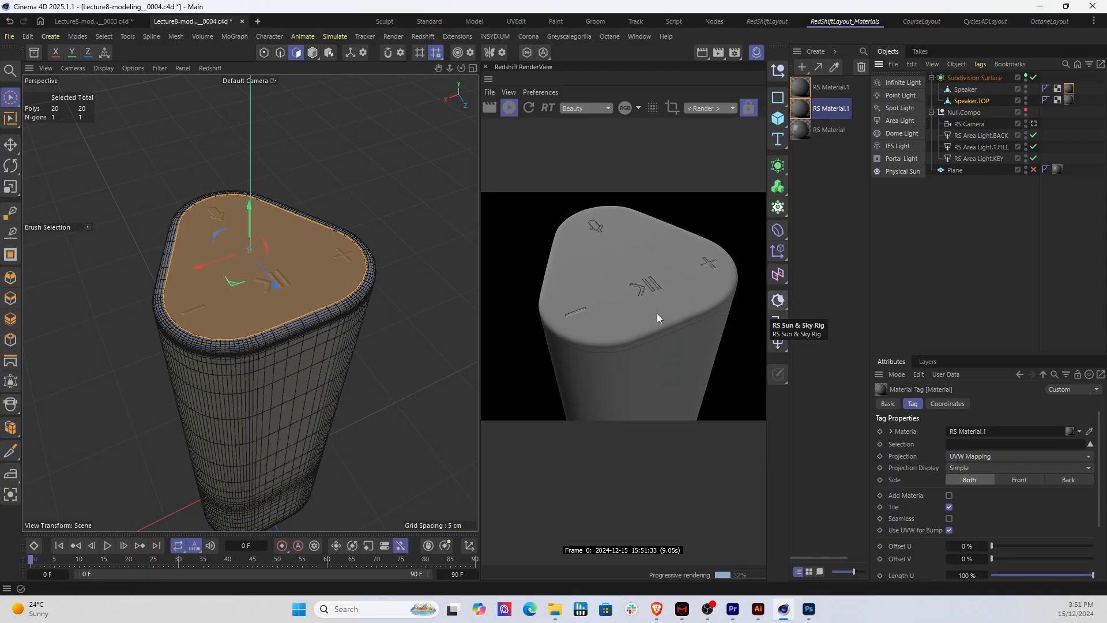
Step: Examine the whole smoothed speaker from several angles at a greater distance in the perspective view and render
left_click_drag(336, 334, 361, 300, "alt")
scroll(360, 309, "down", 3)
middle_click_drag(329, 346, 290, 242, "alt")
left_click_drag(288, 259, 324, 261, "alt")
scroll(346, 274, "down", 4)
middle_click_drag(331, 252, 298, 269, "alt")
left_click_drag(319, 269, 340, 266, "alt")
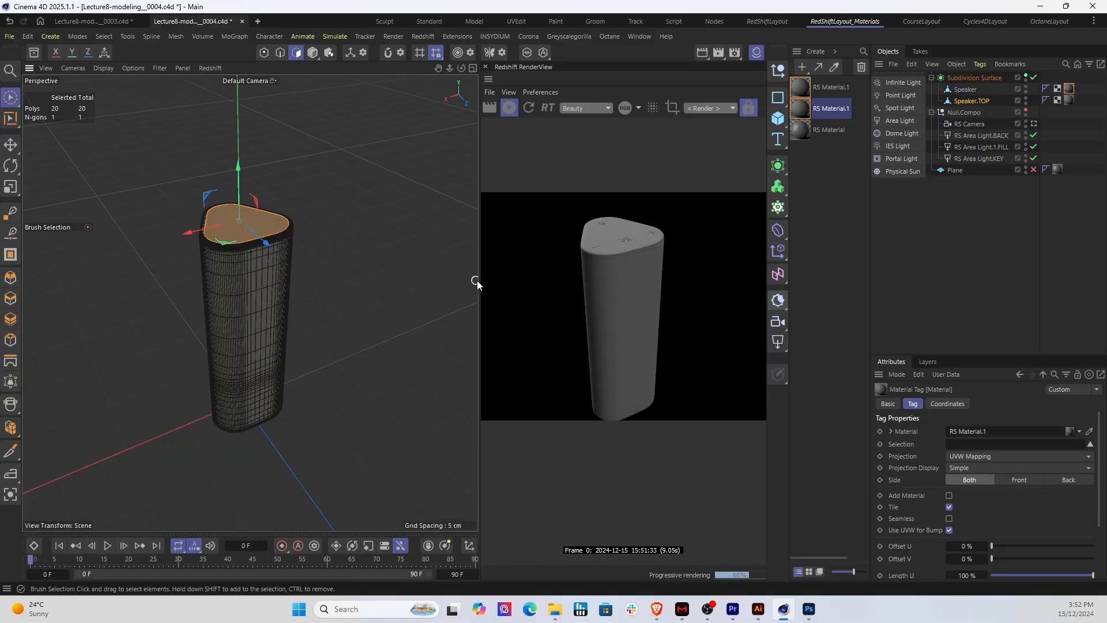
Step: Widen the Redshift RenderView at the expense of the viewport and enlarge the rendered speaker in it
left_click_drag(478, 283, 275, 287)
left_click_drag(148, 313, 175, 310, "alt")
scroll(438, 331, "up", 4)
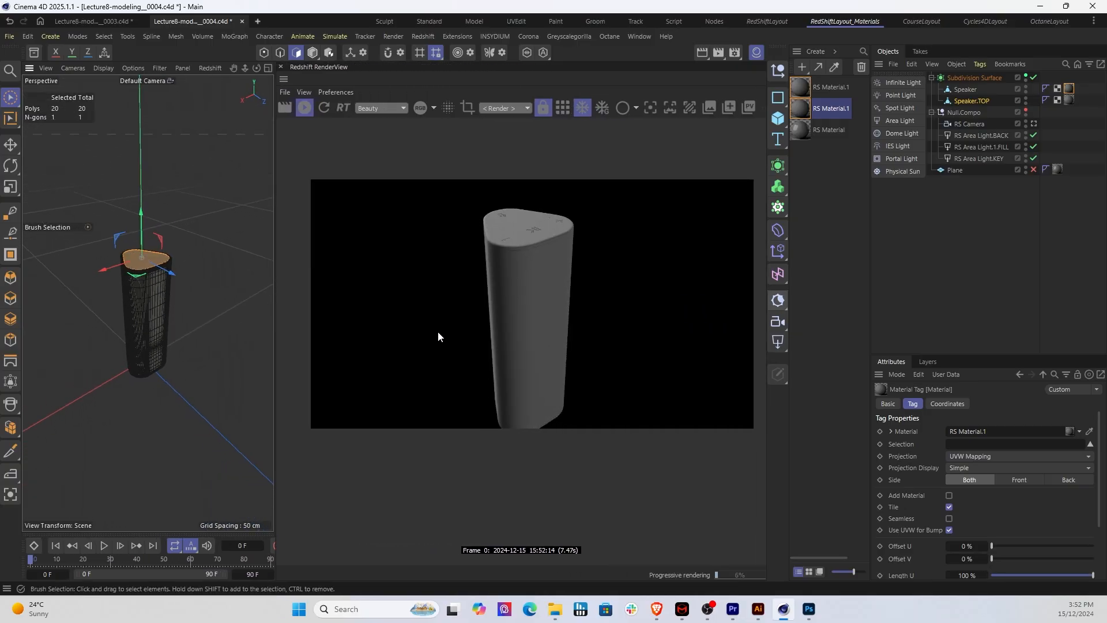
scroll(458, 336, "up", 1)
left_click_drag(563, 337, 516, 344)
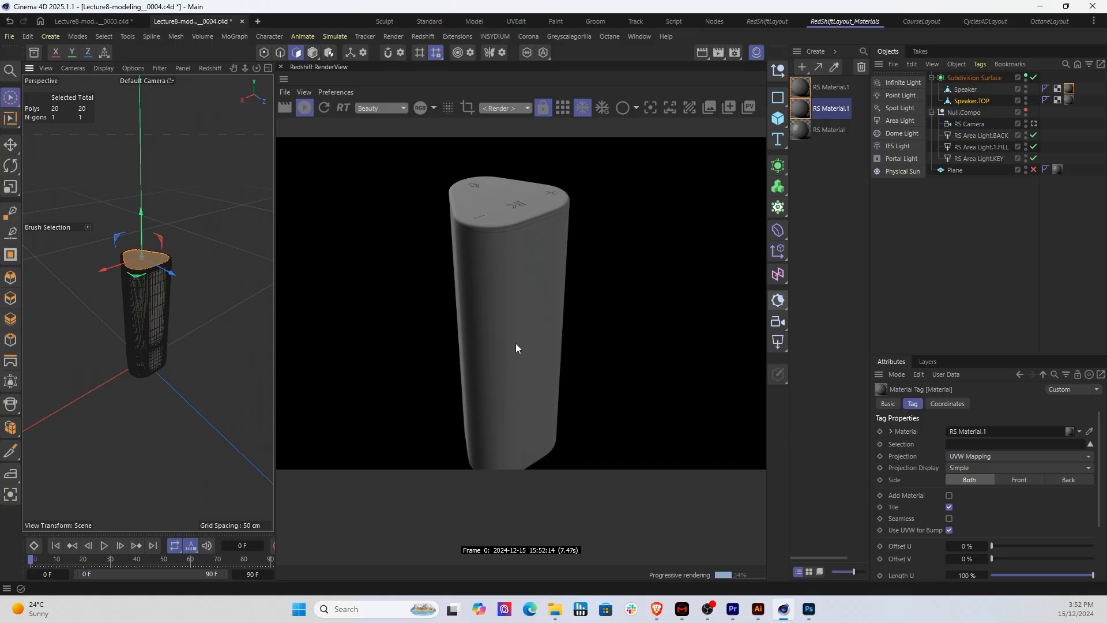
scroll(513, 344, "up", 2)
Step: Clear the polygon selection on the speaker's top and frame the upper part of the speaker closely in the render
left_click(188, 319)
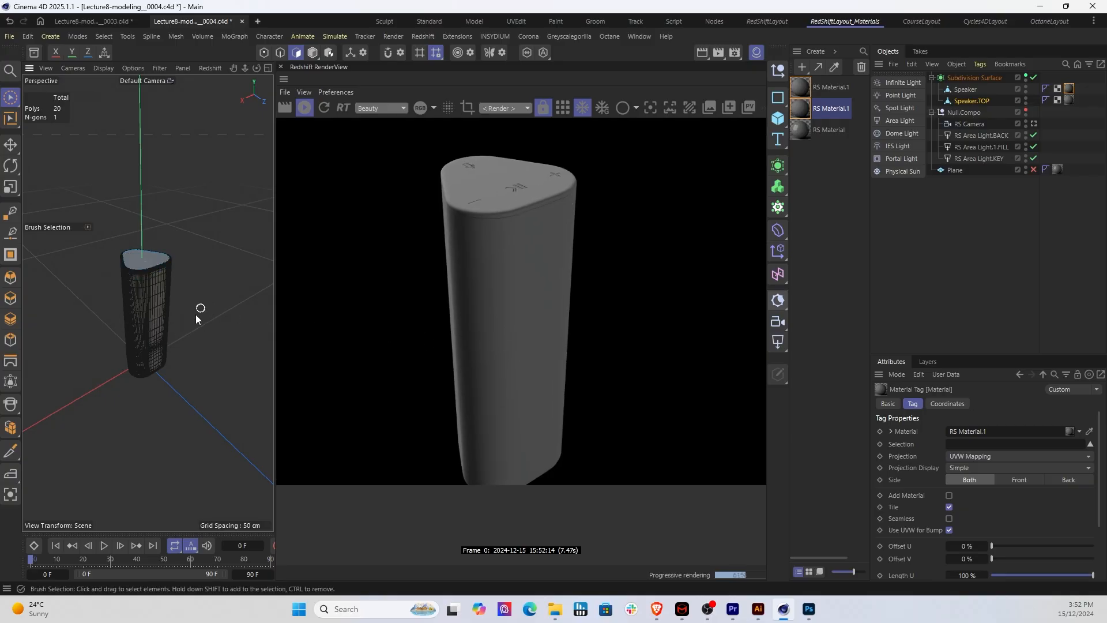
mouse_move(195, 316)
left_mouse_down("alt")
mouse_move(204, 306)
mouse_move(206, 329)
mouse_move(230, 359)
mouse_move(255, 339)
mouse_move(251, 312)
mouse_move(213, 293)
mouse_move(218, 207)
mouse_move(229, 321)
mouse_move(225, 303)
mouse_move(218, 329)
mouse_move(213, 288)
mouse_move(223, 326)
mouse_move(197, 329)
left_mouse_up("alt")
scroll(198, 328, "up", 4)
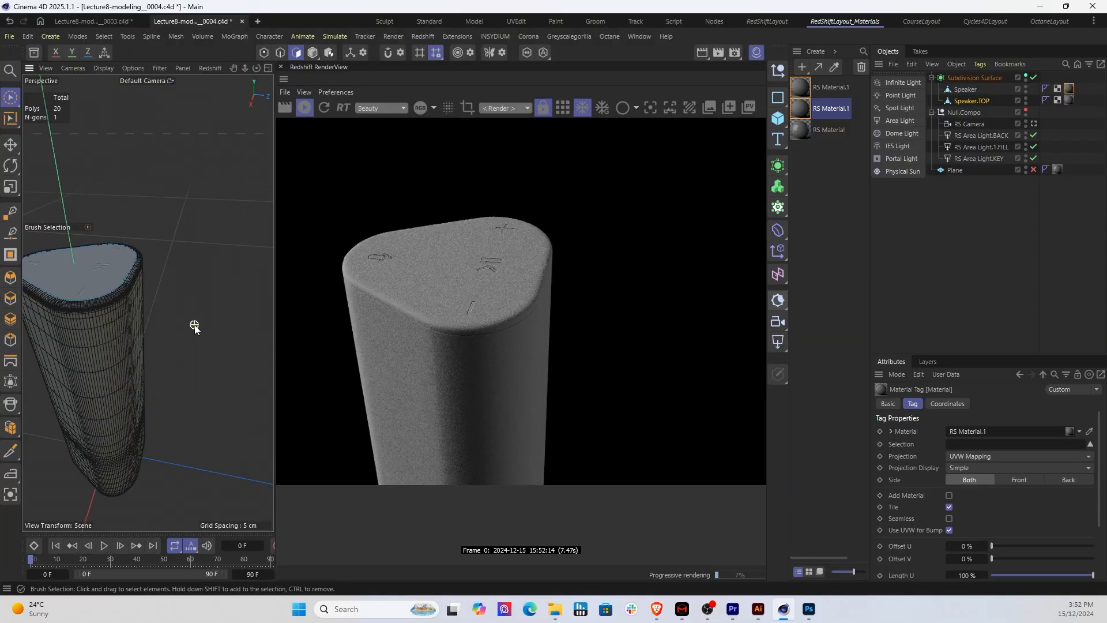
scroll(195, 327, "down", 4)
scroll(193, 363, "down", 1)
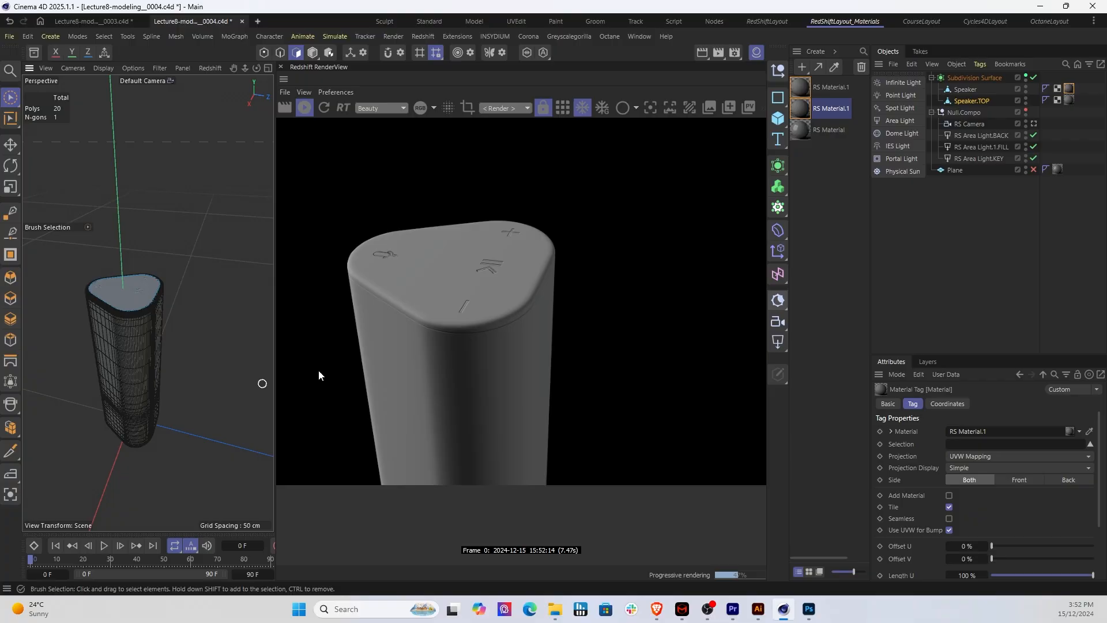
Step: Switch to Illustrator with AI_ReferenceMaterial.ai and move its window off this screen
left_click(758, 615)
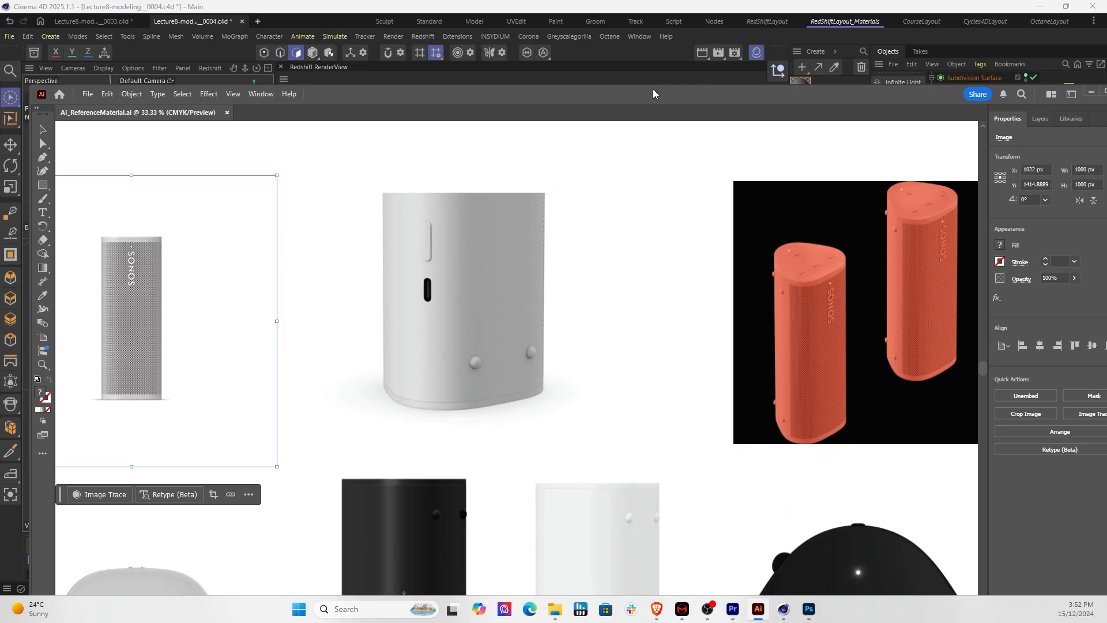
left_click_drag(653, 89, 1106, 231)
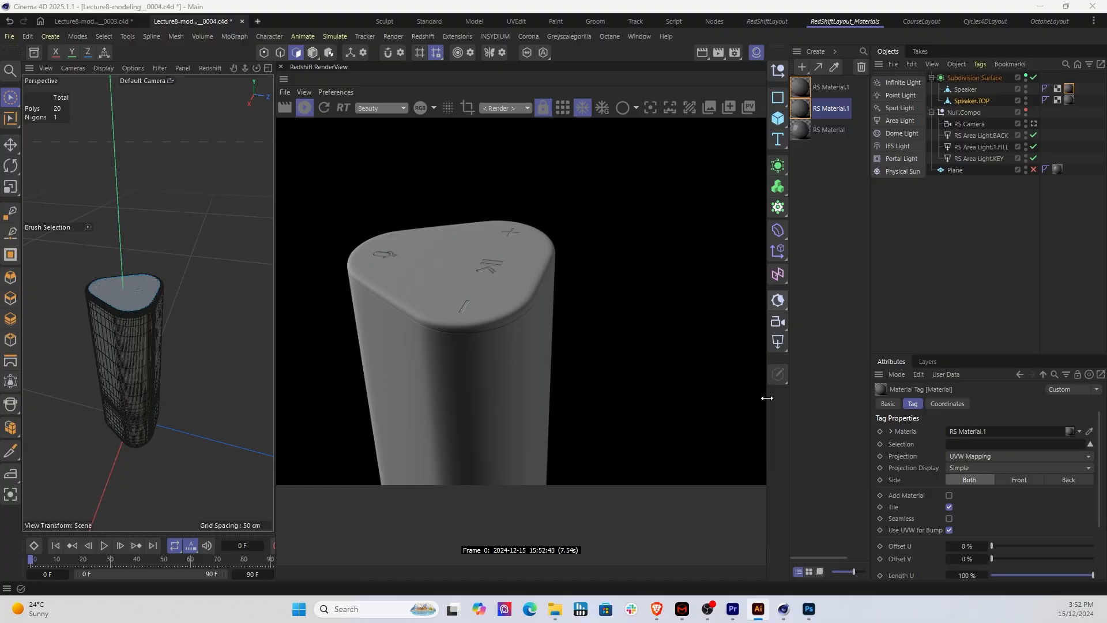